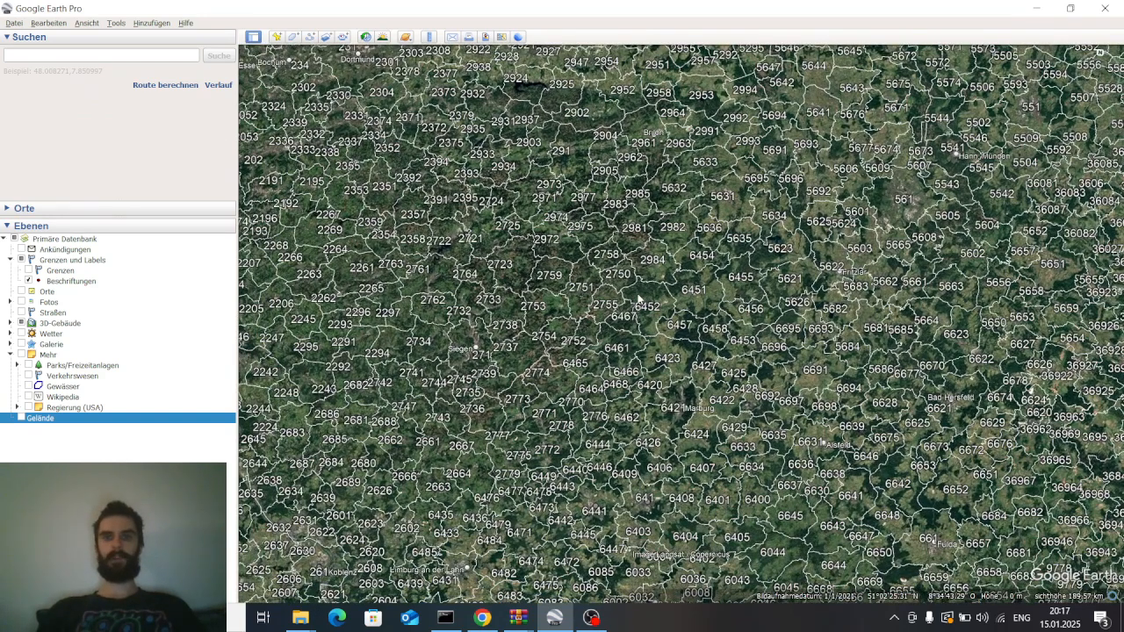
Examine the labelled postal-code areas around Nentershausen and Bad Hersfeld on the map
drag(892, 227, 819, 301)
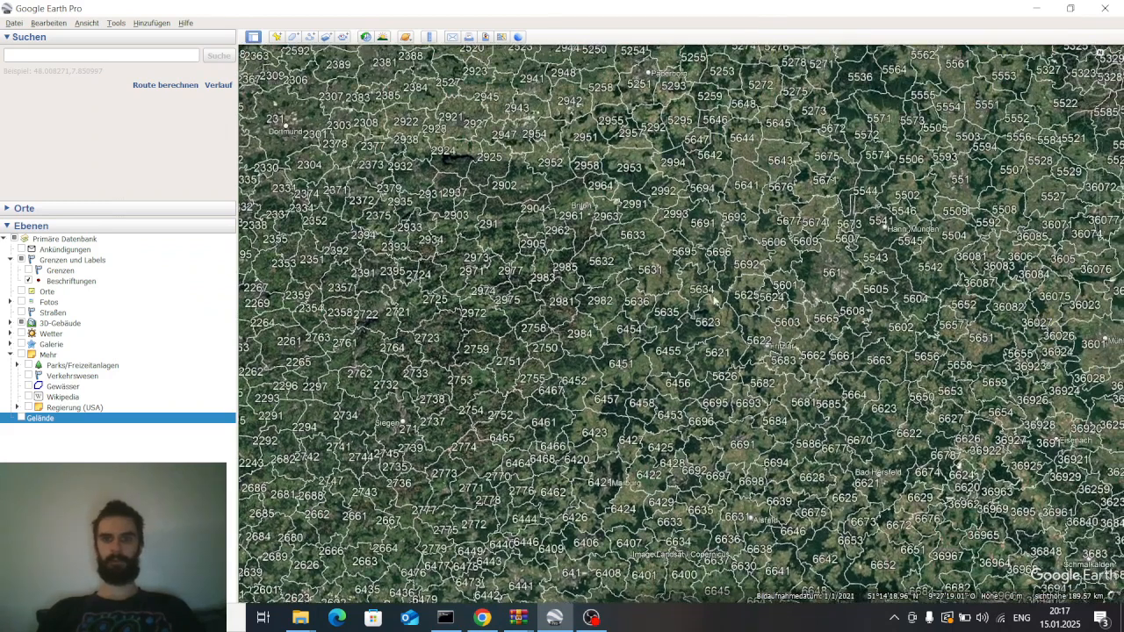
drag(770, 332, 702, 299)
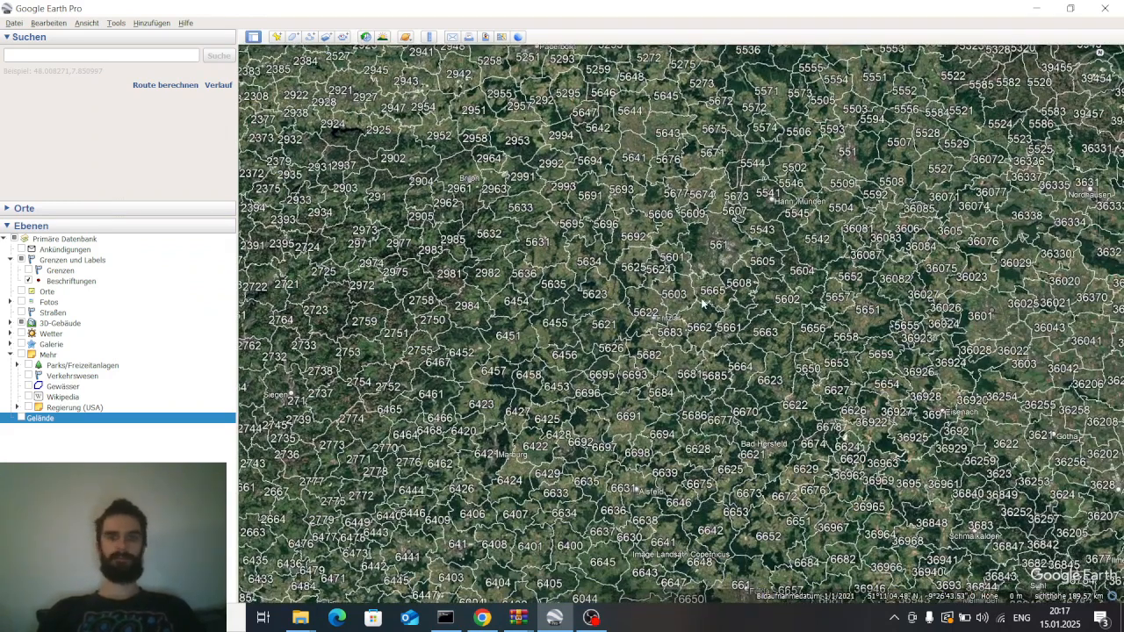
scroll(694, 226, up, 2)
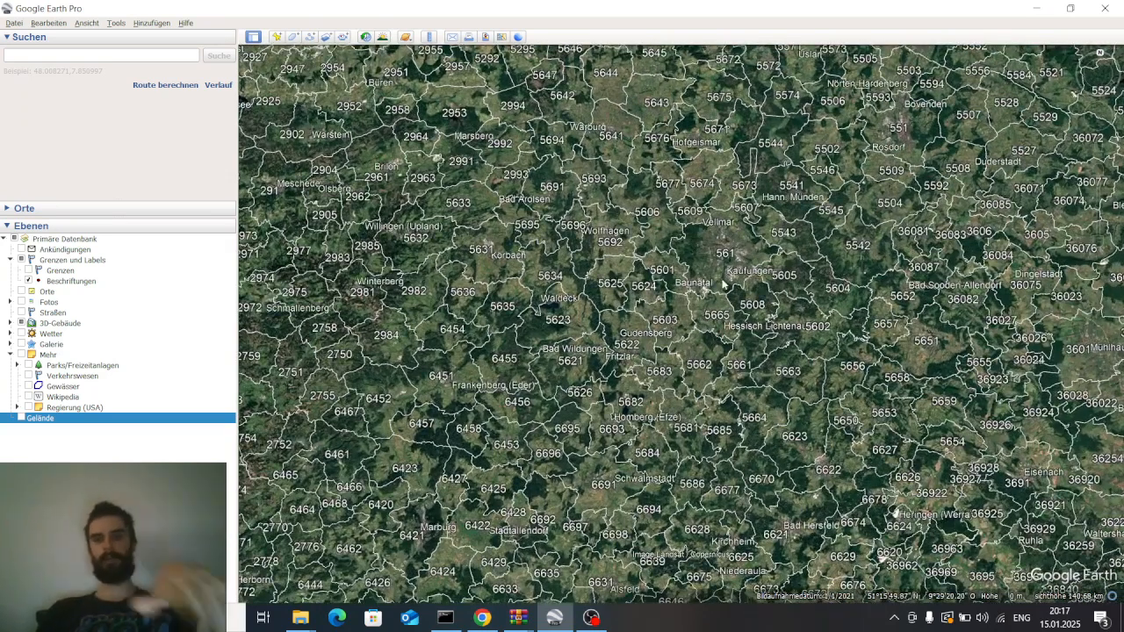
drag(738, 271, 614, 203)
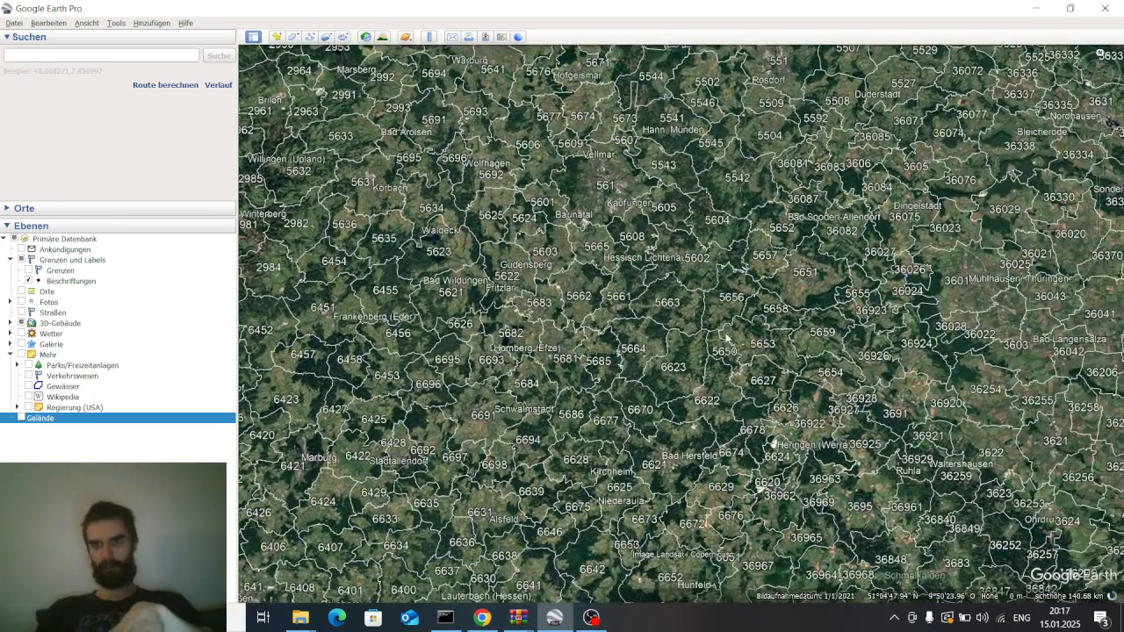
drag(725, 335, 691, 303)
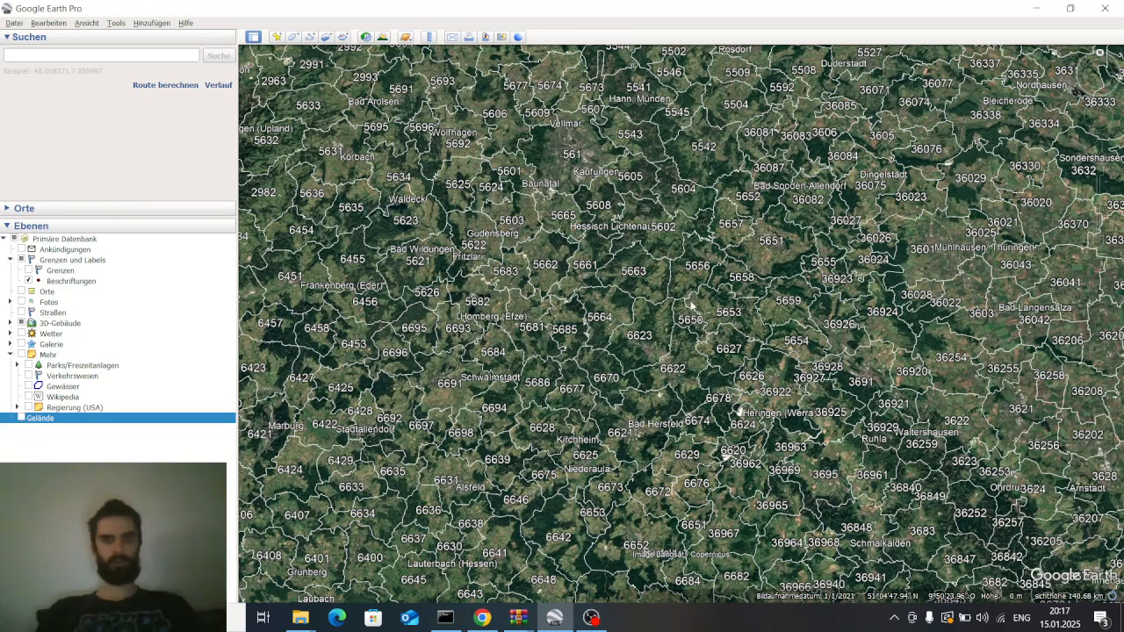
drag(699, 323, 689, 309)
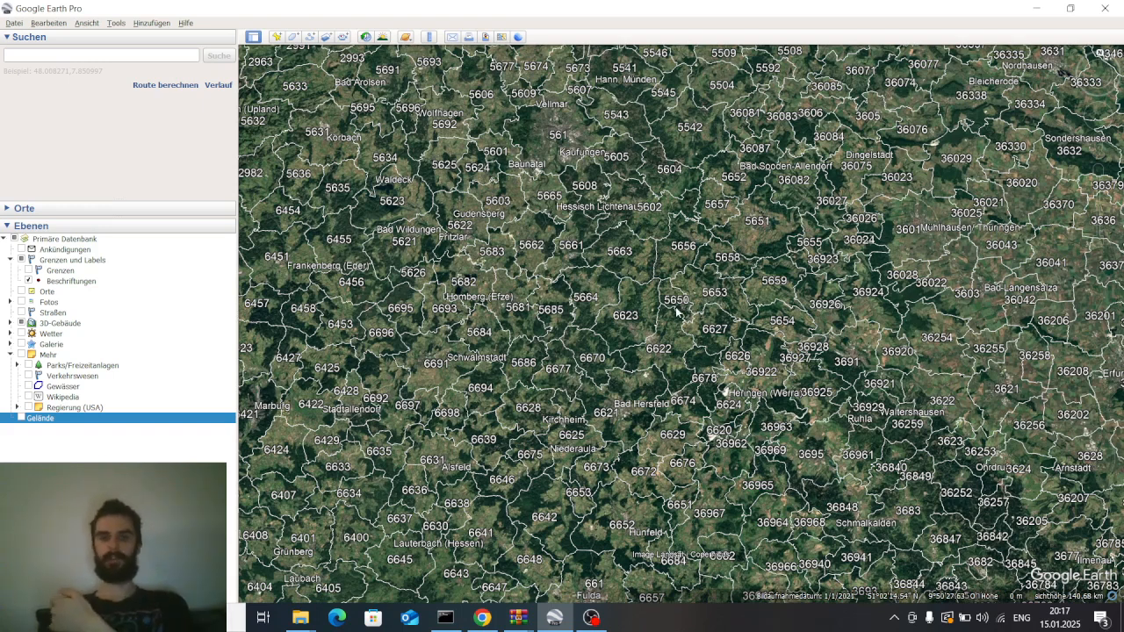
scroll(714, 428, up, 5)
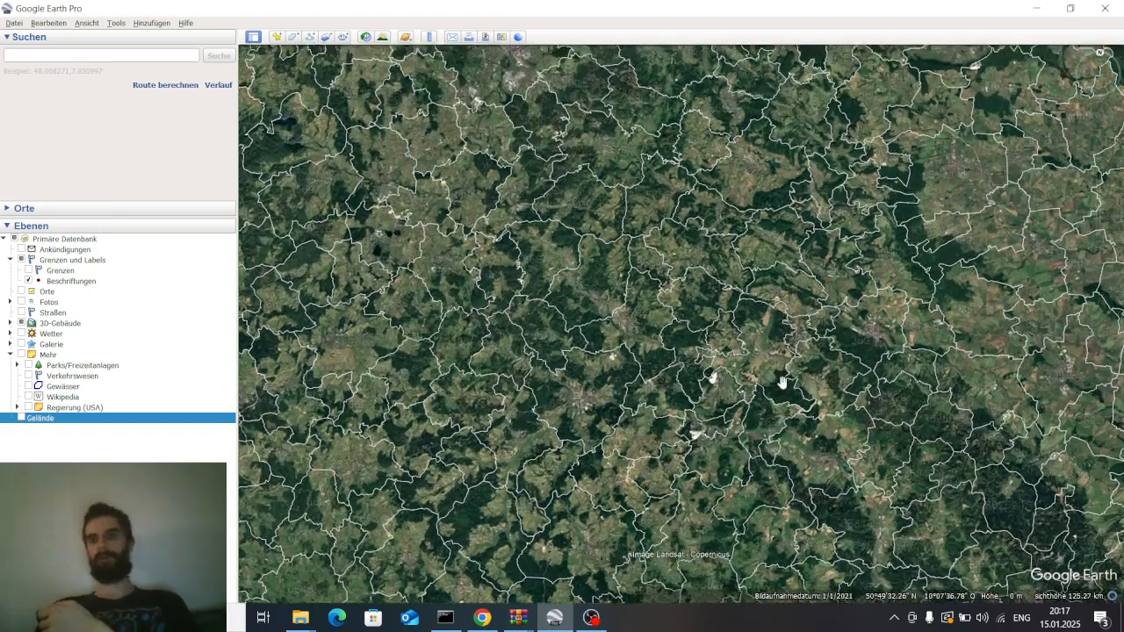
scroll(692, 309, up, 3)
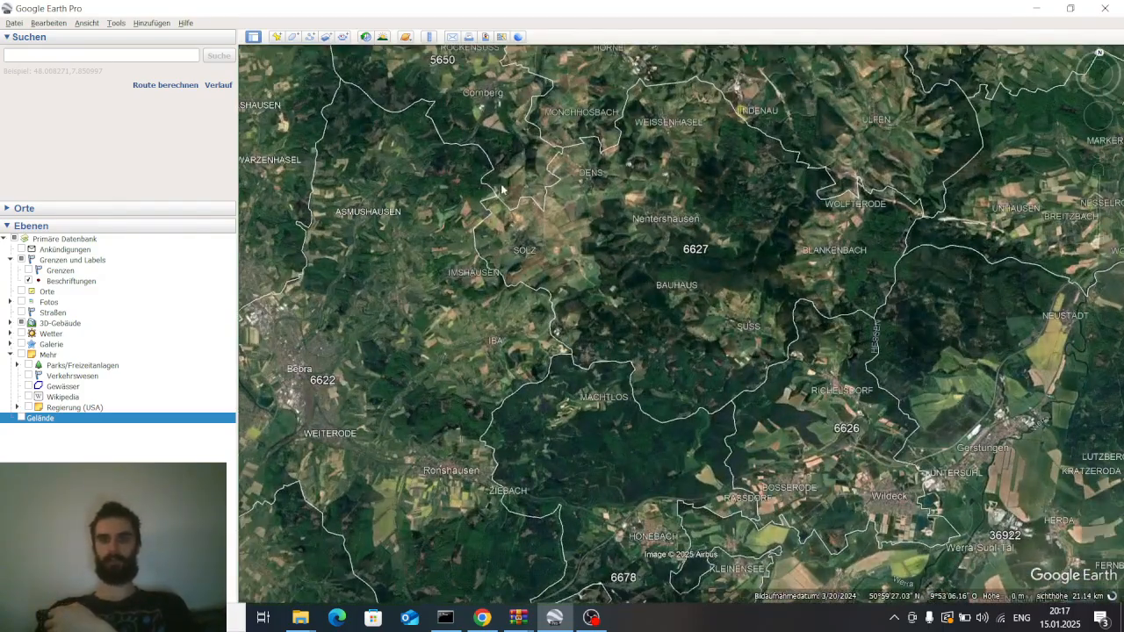
scroll(738, 338, up, 2)
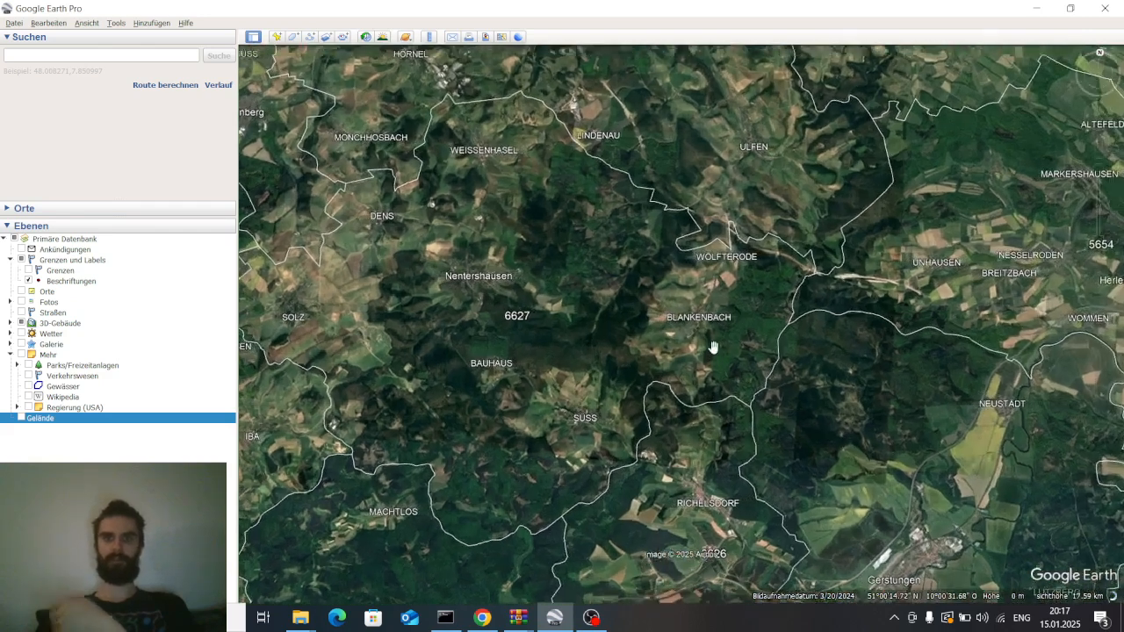
scroll(747, 329, down, 1)
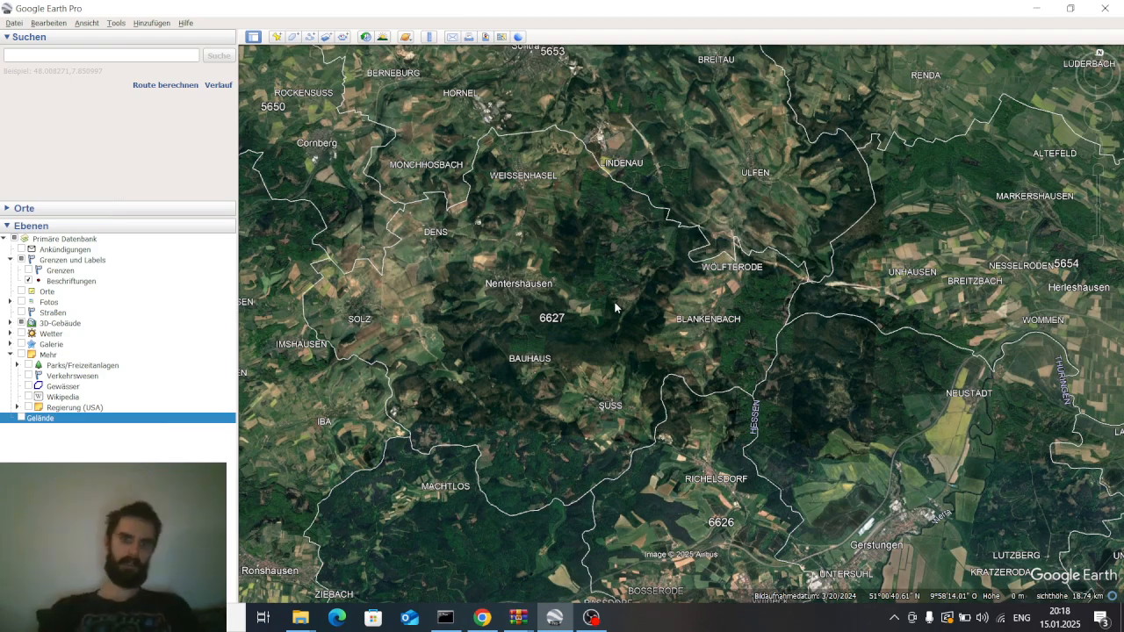
scroll(615, 308, down, 4)
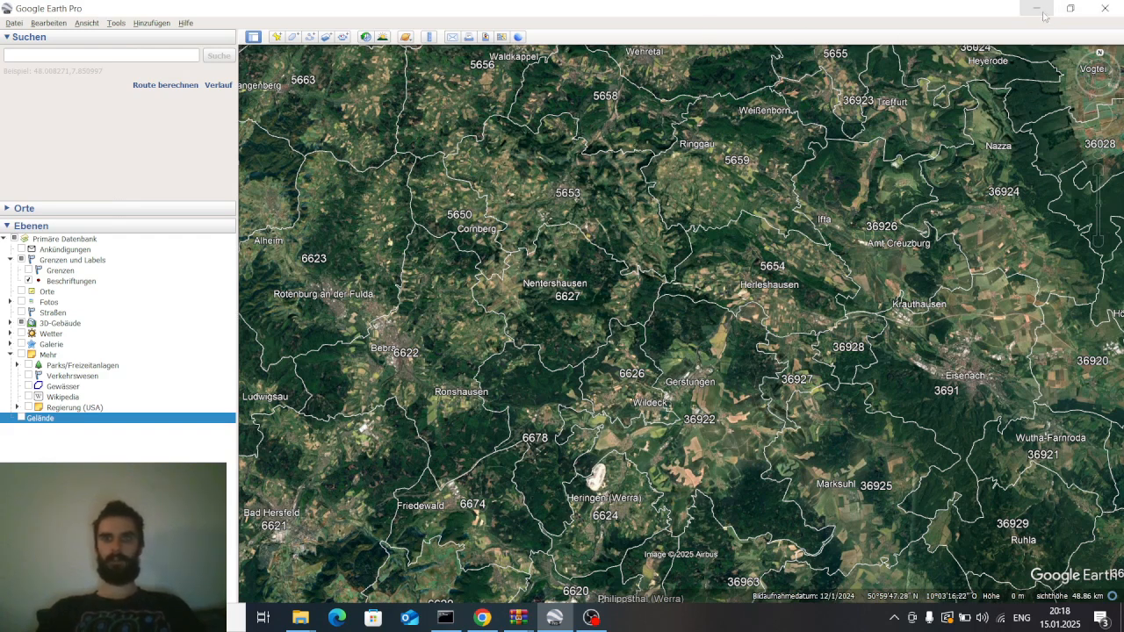
Open the Places panel and browse the list of imported DN8 postal-code polygons
click(1105, 8)
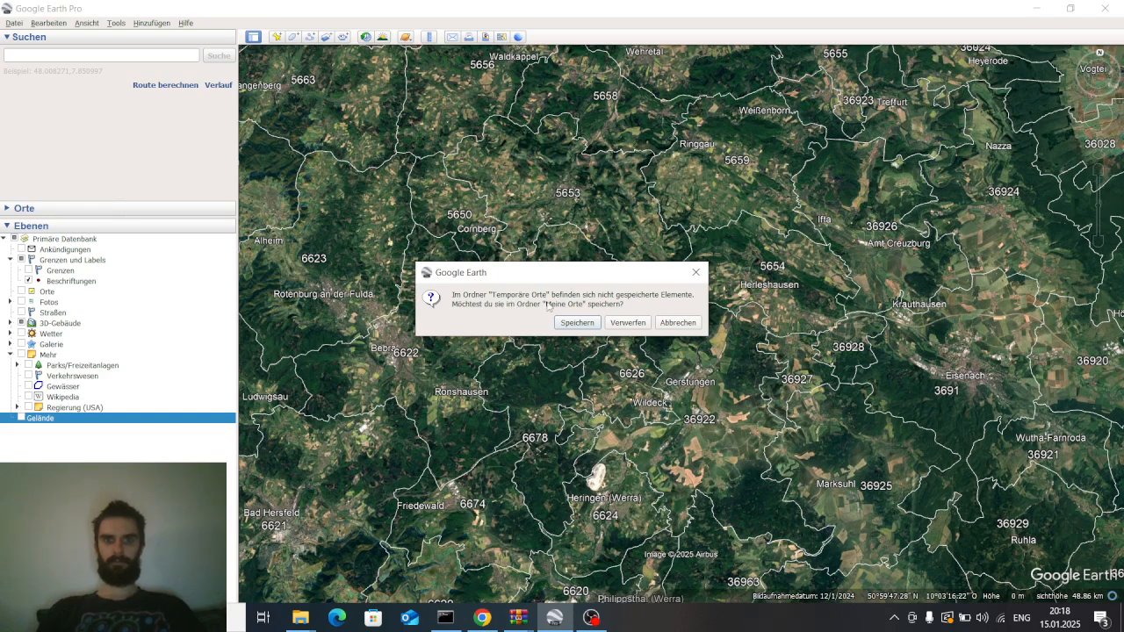
click(671, 324)
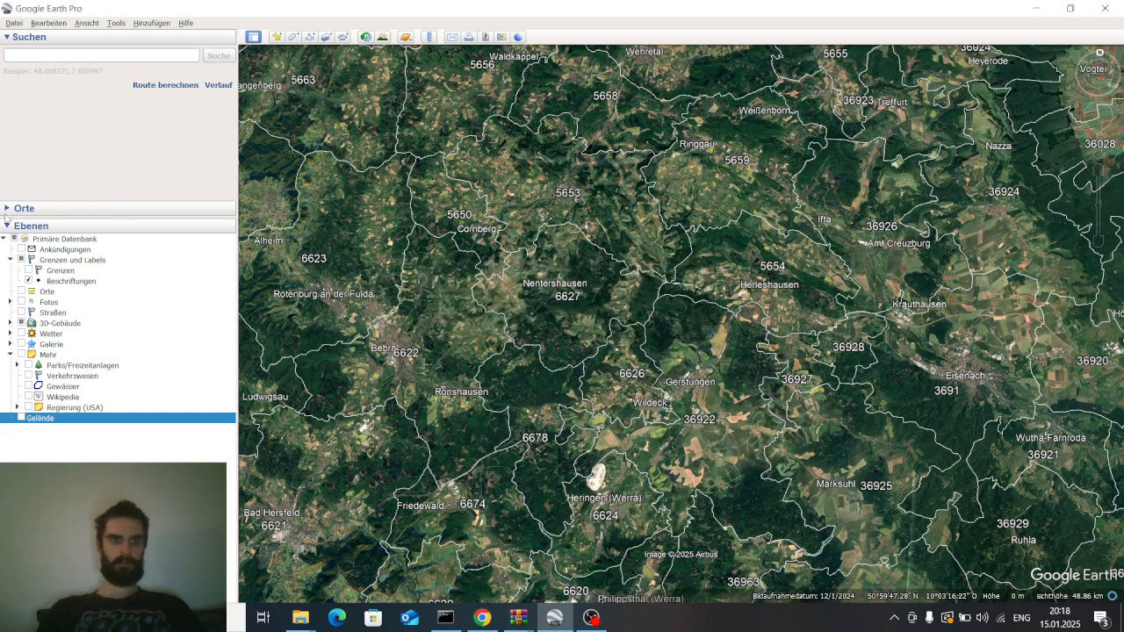
click(7, 209)
scroll(105, 232, down, 10)
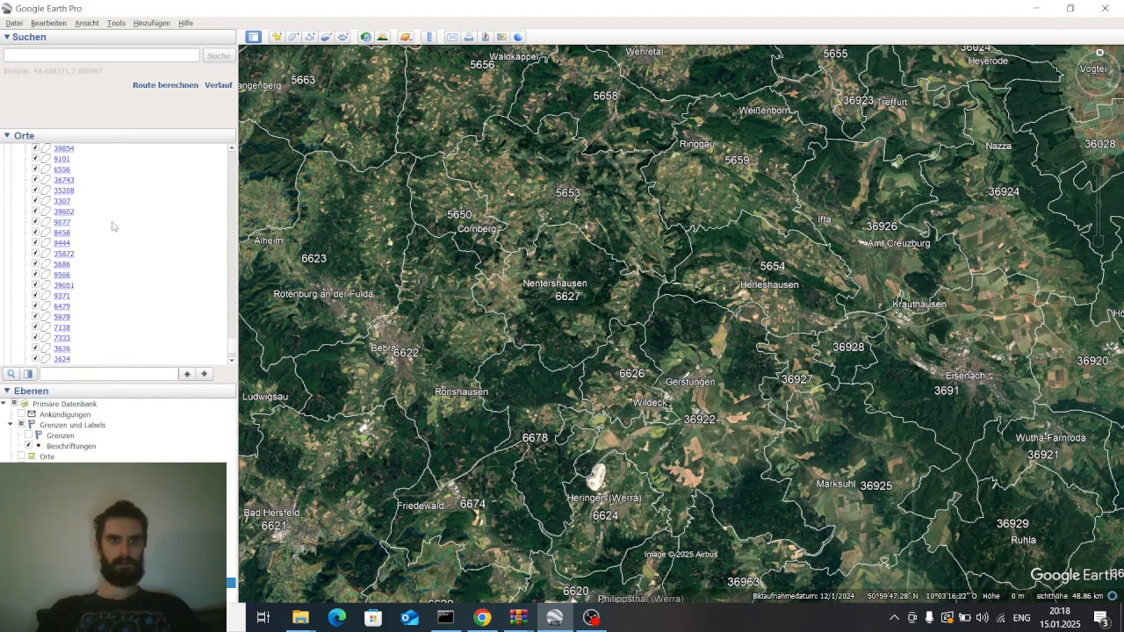
scroll(121, 210, down, 5)
drag(233, 347, 229, 385)
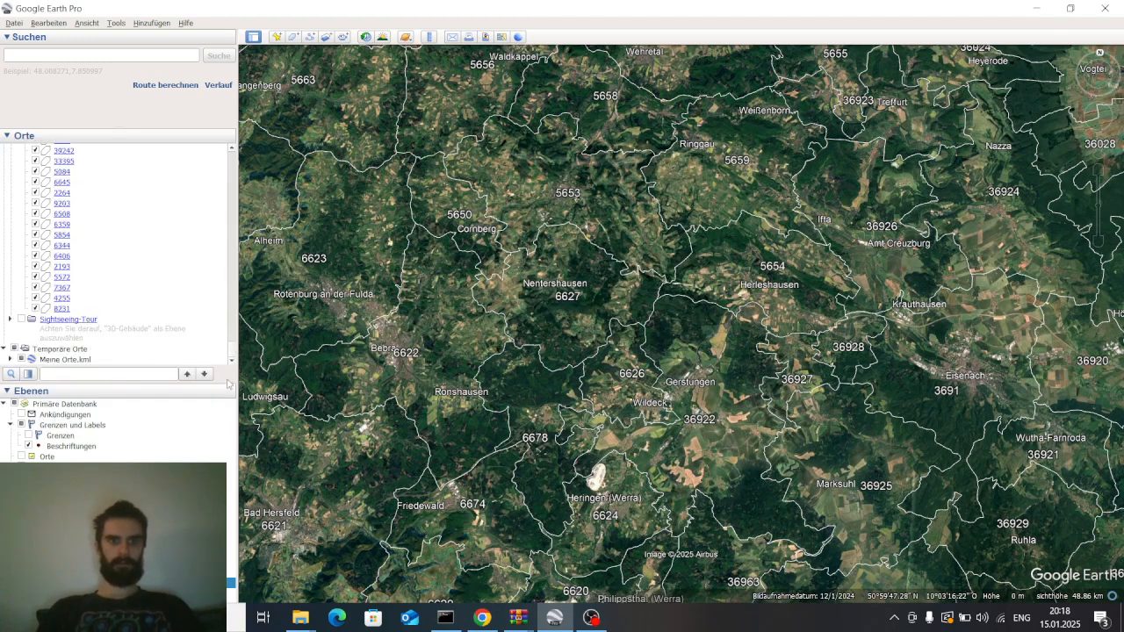
scroll(93, 282, up, 10)
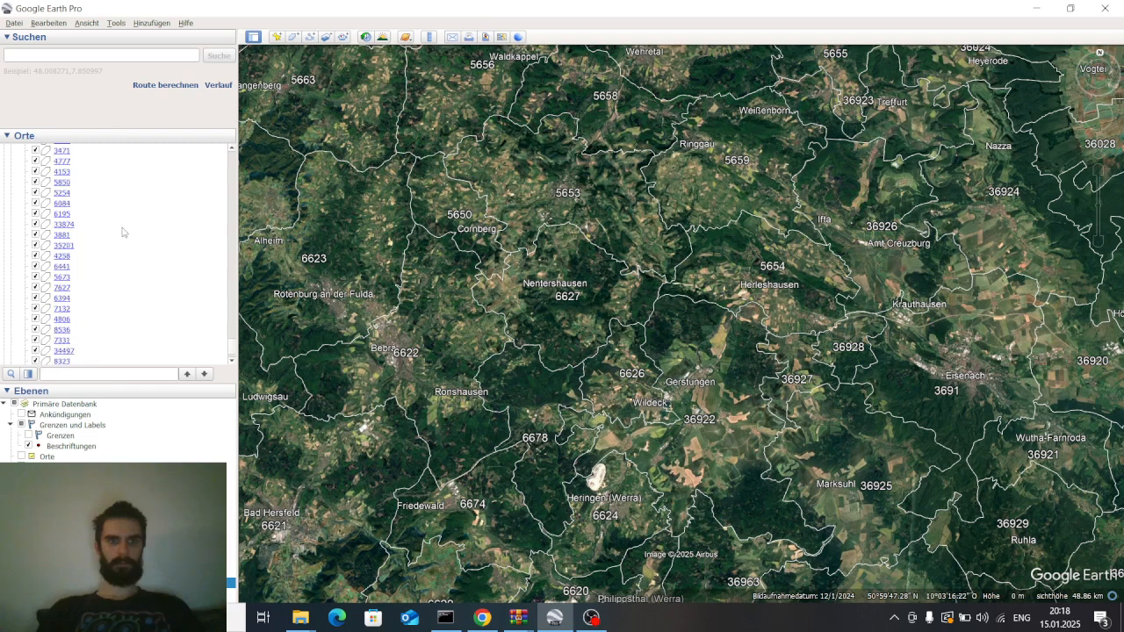
scroll(171, 200, up, 10)
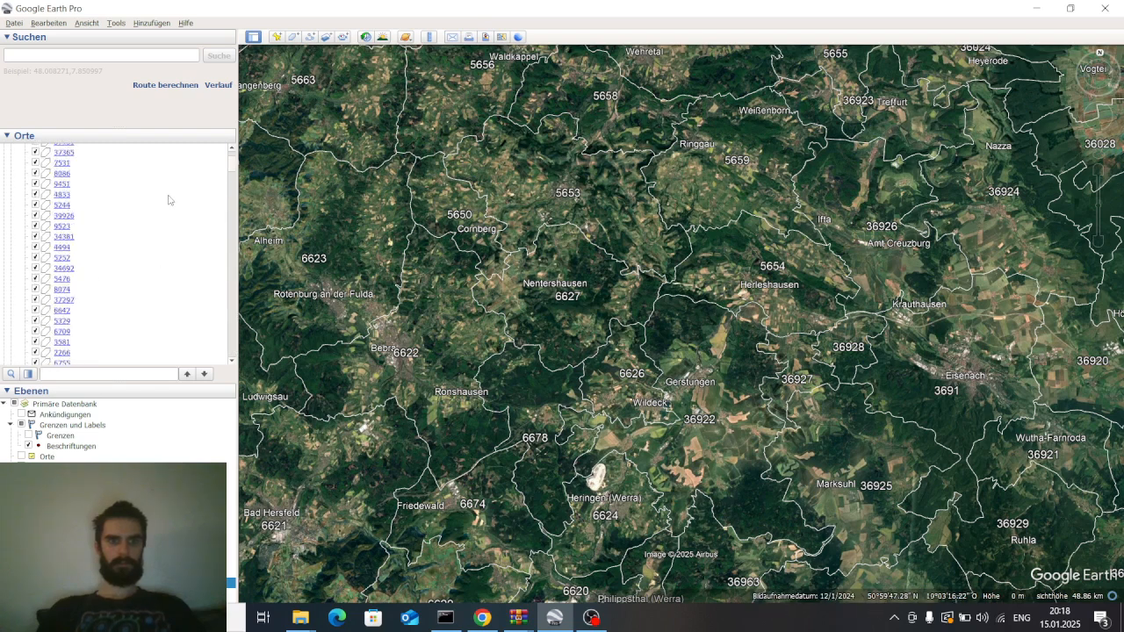
scroll(223, 202, up, 5)
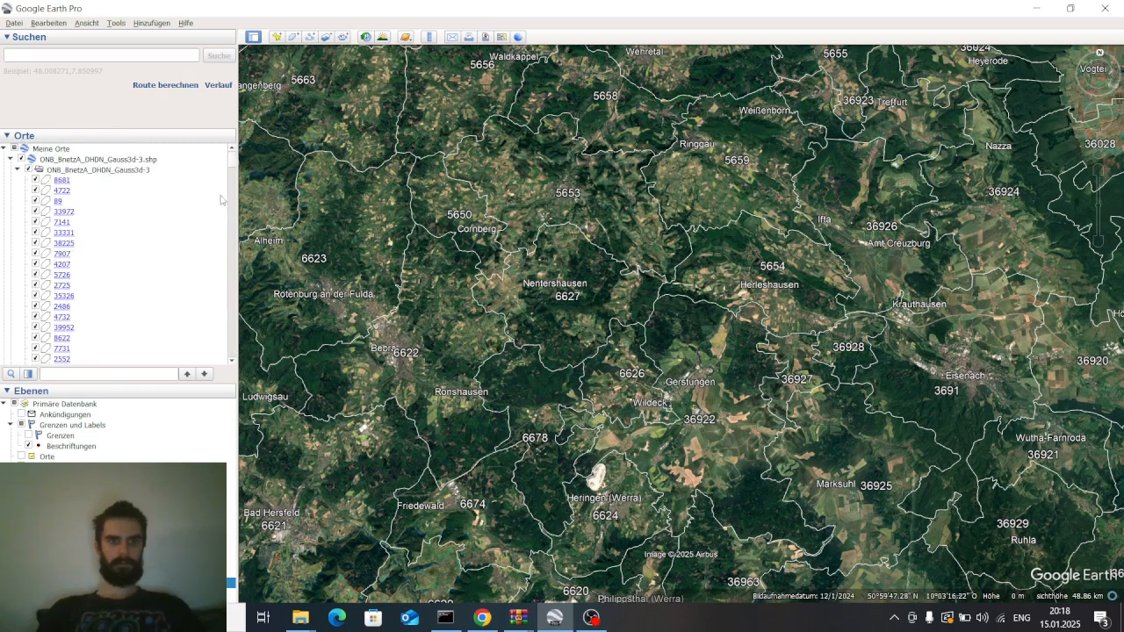
mouse_move(239, 157)
mouse_down()
mouse_move(209, 159)
mouse_move(238, 165)
mouse_up()
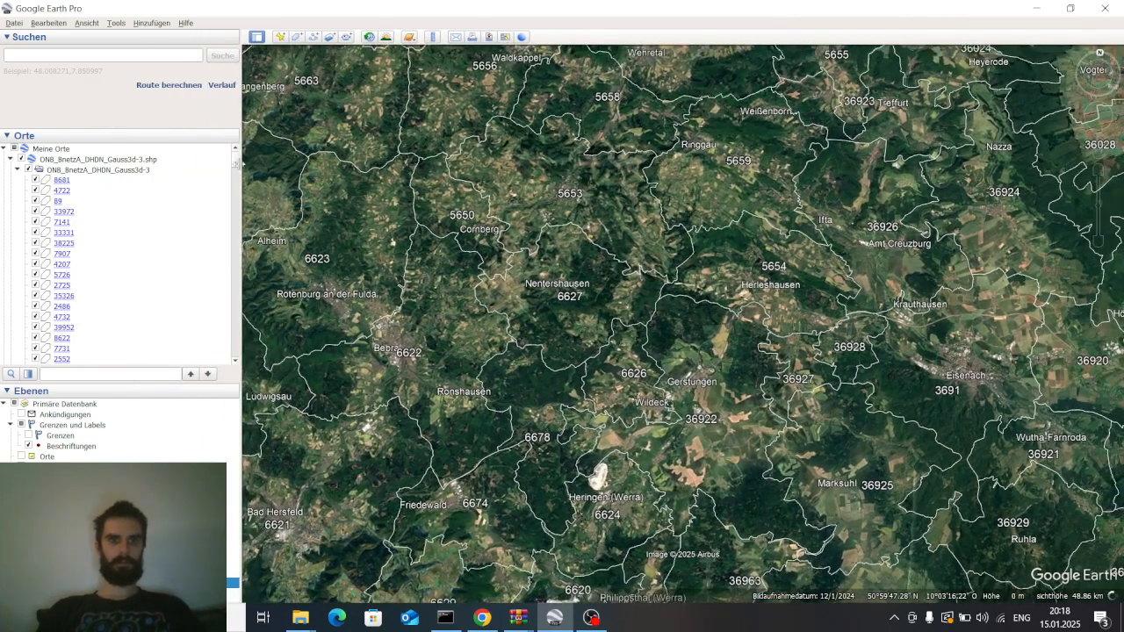
scroll(233, 167, down, 10)
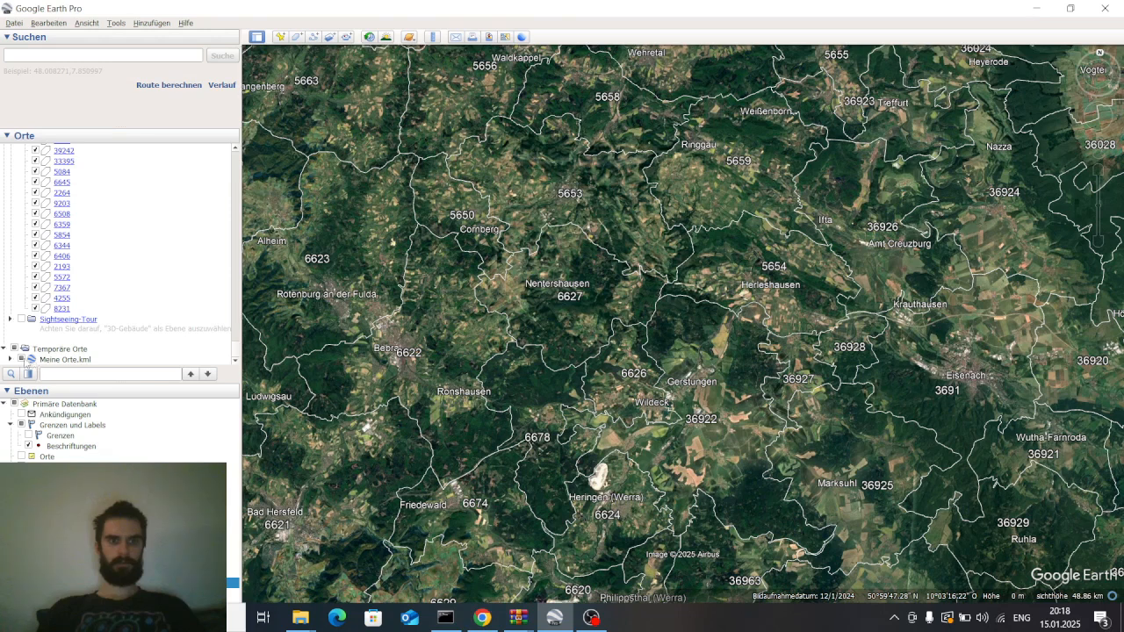
Hide the Meine Orte.kml layer under Temporäre Orte so only place names remain on the map
click(26, 361)
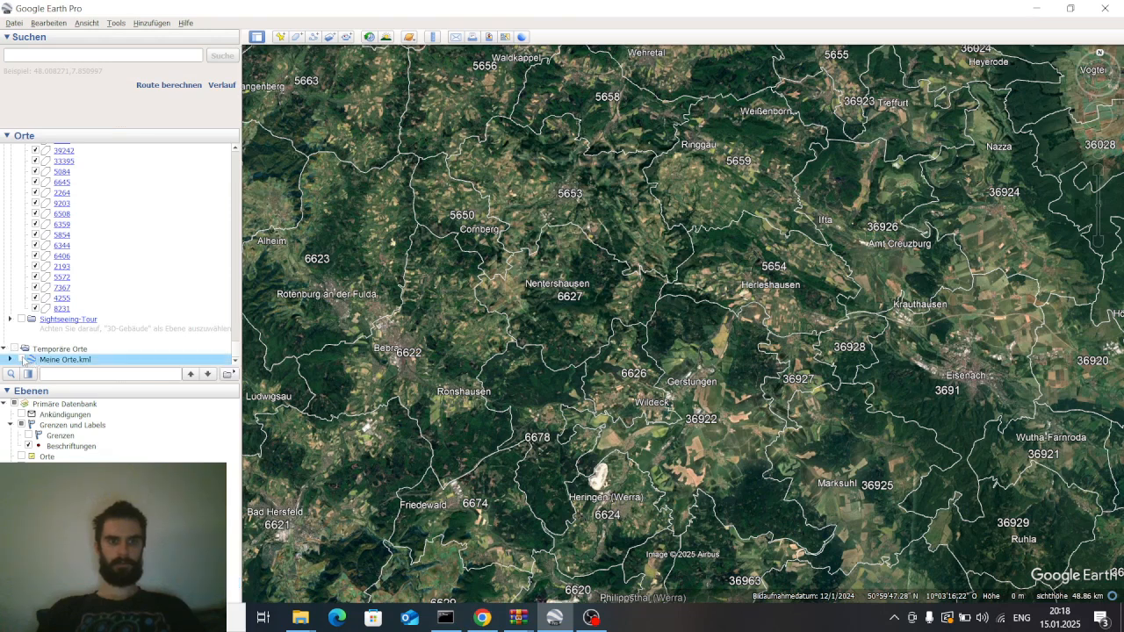
scroll(563, 299, down, 2)
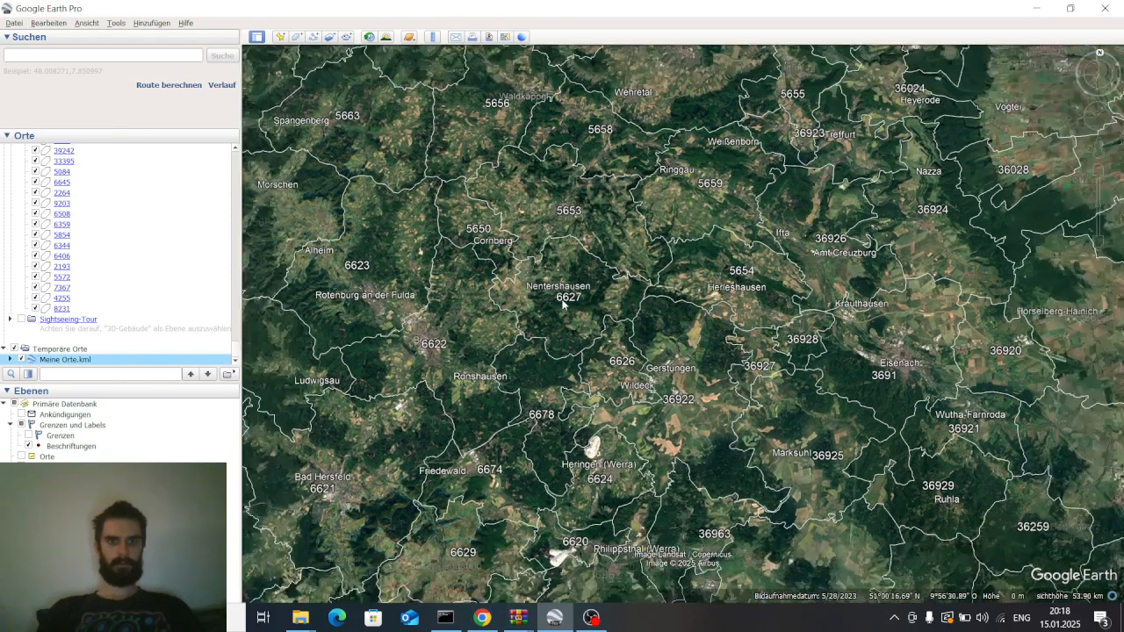
scroll(563, 299, down, 4)
click(22, 359)
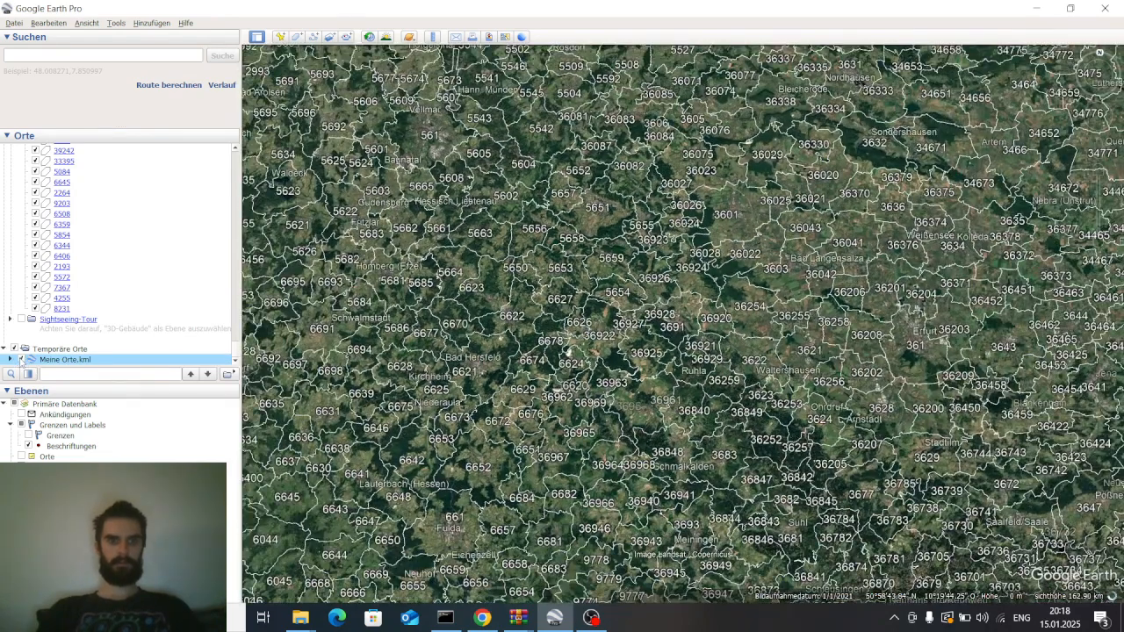
click(21, 360)
click(22, 359)
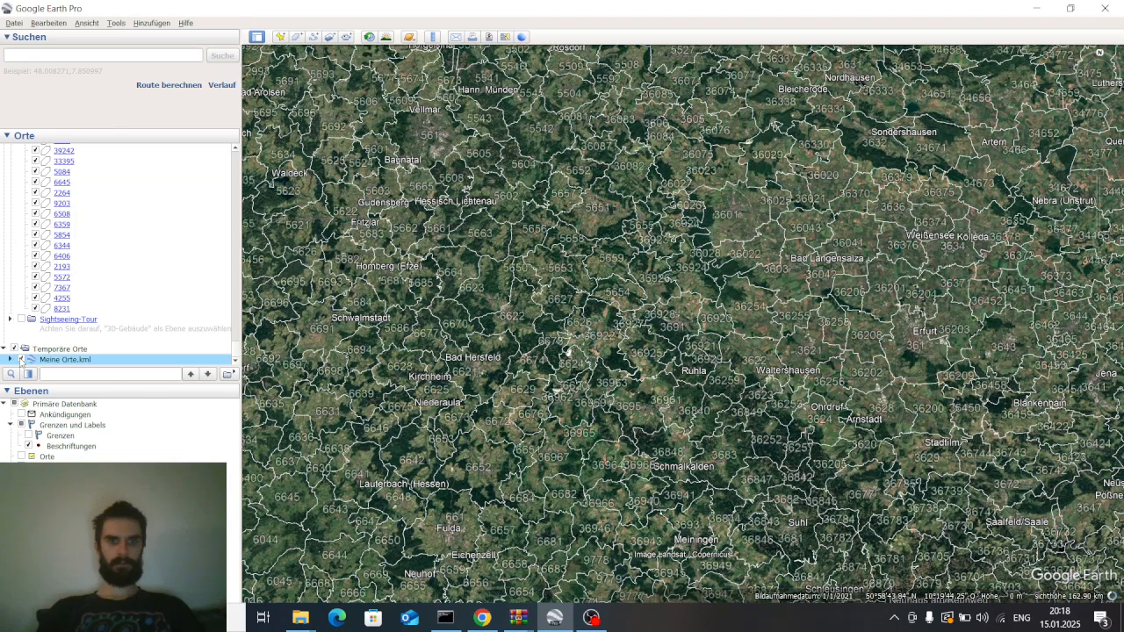
click(21, 361)
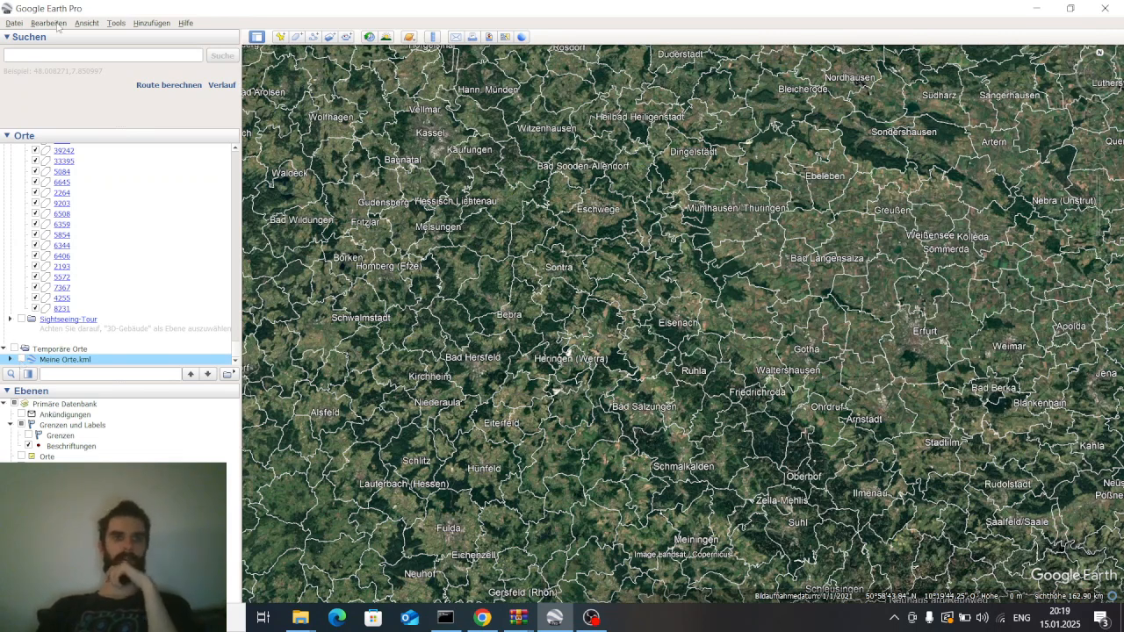
Close Google Earth Pro, discarding the unsaved items in Temporäre Orte
click(14, 23)
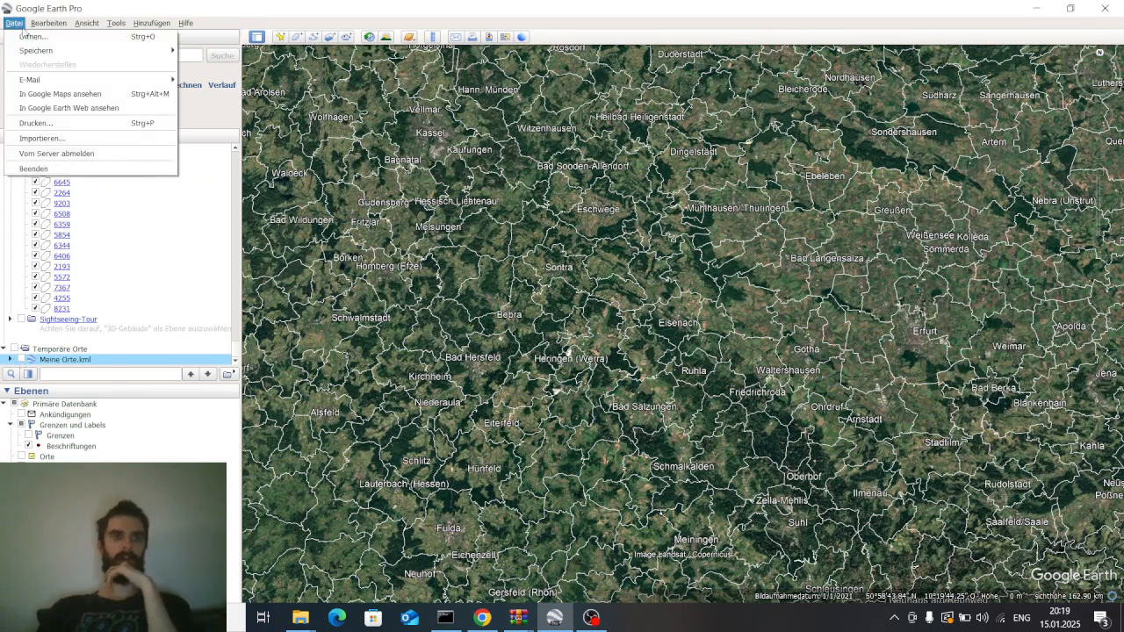
click(1105, 13)
click(1105, 13)
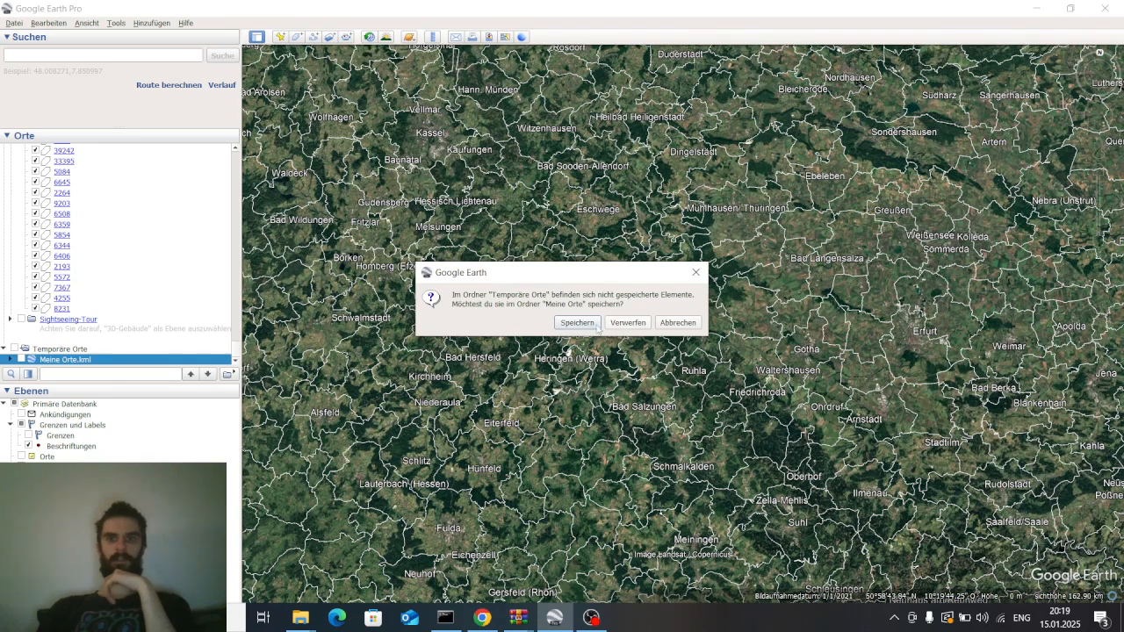
click(629, 323)
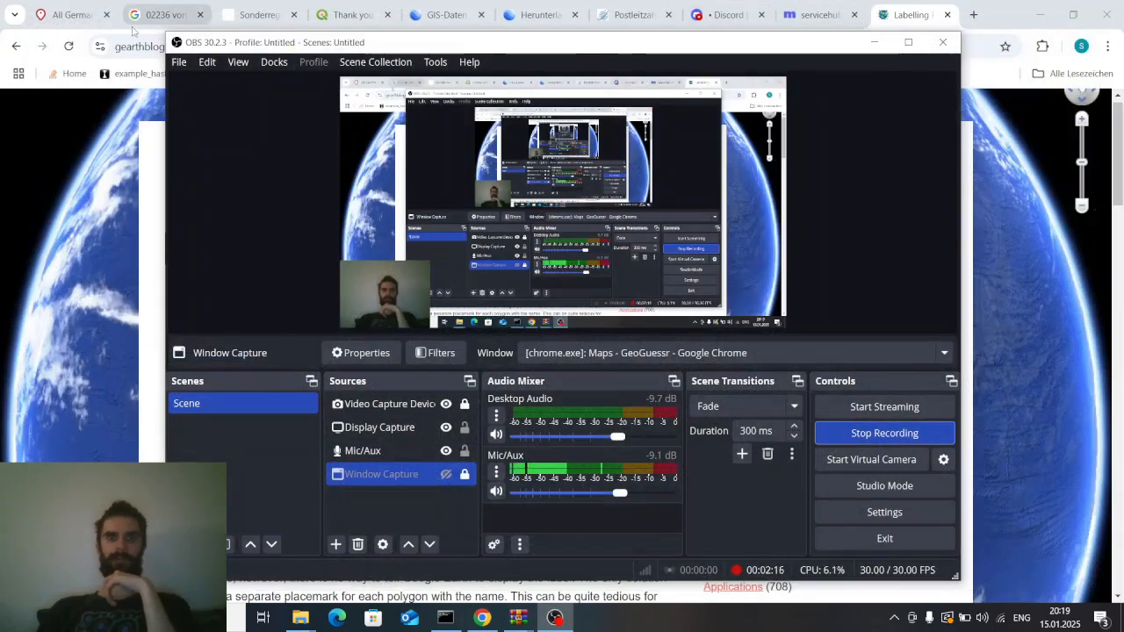
Switch to the browser tab and search Google for "telefonvorwahlen deutschland liste"
mouse_move(132, 30)
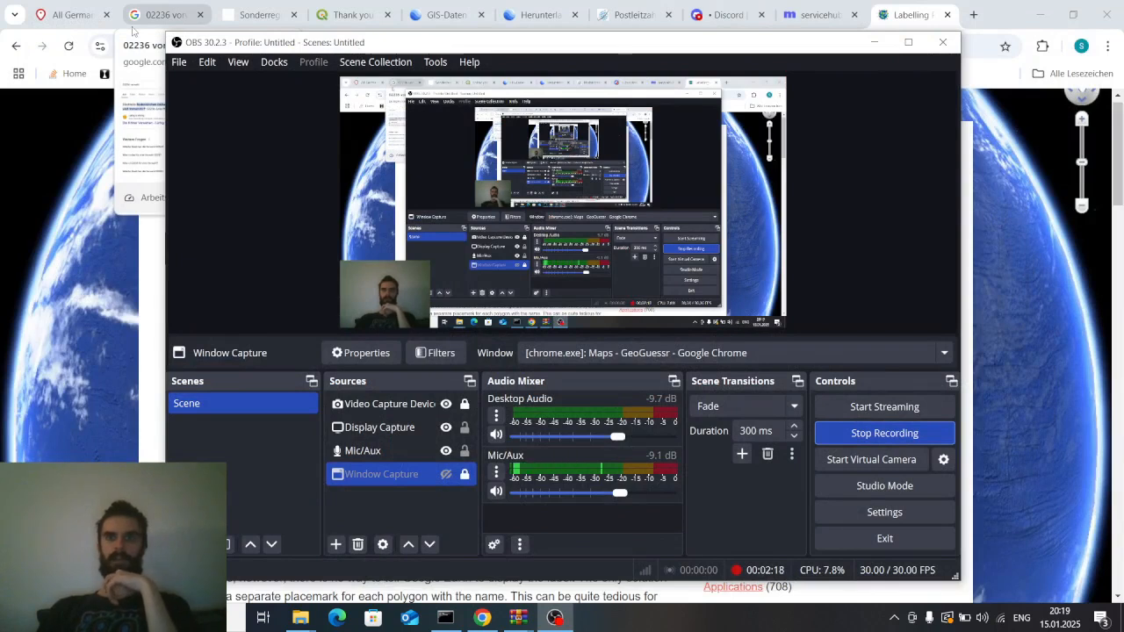
click(176, 9)
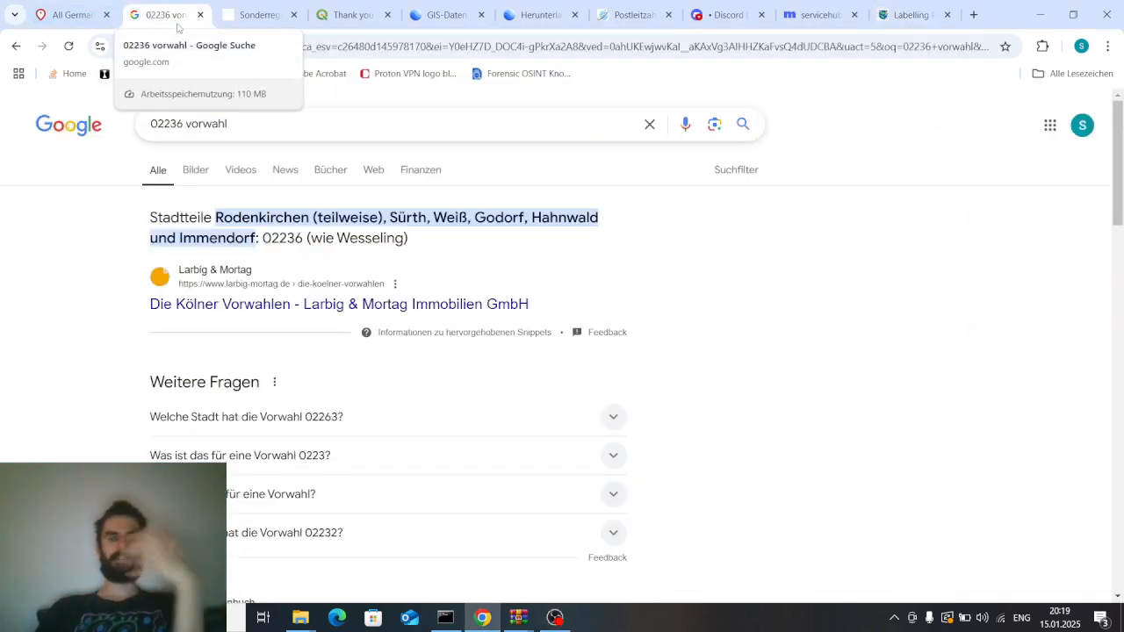
triple_click(263, 136)
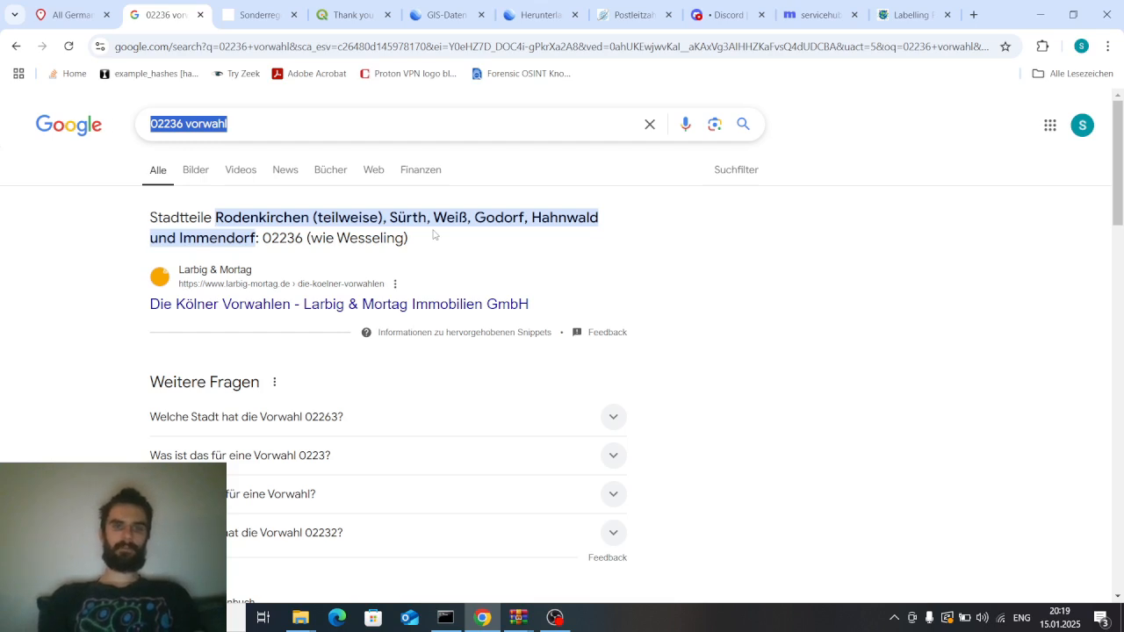
text(telefonvorwahlen deutschland)
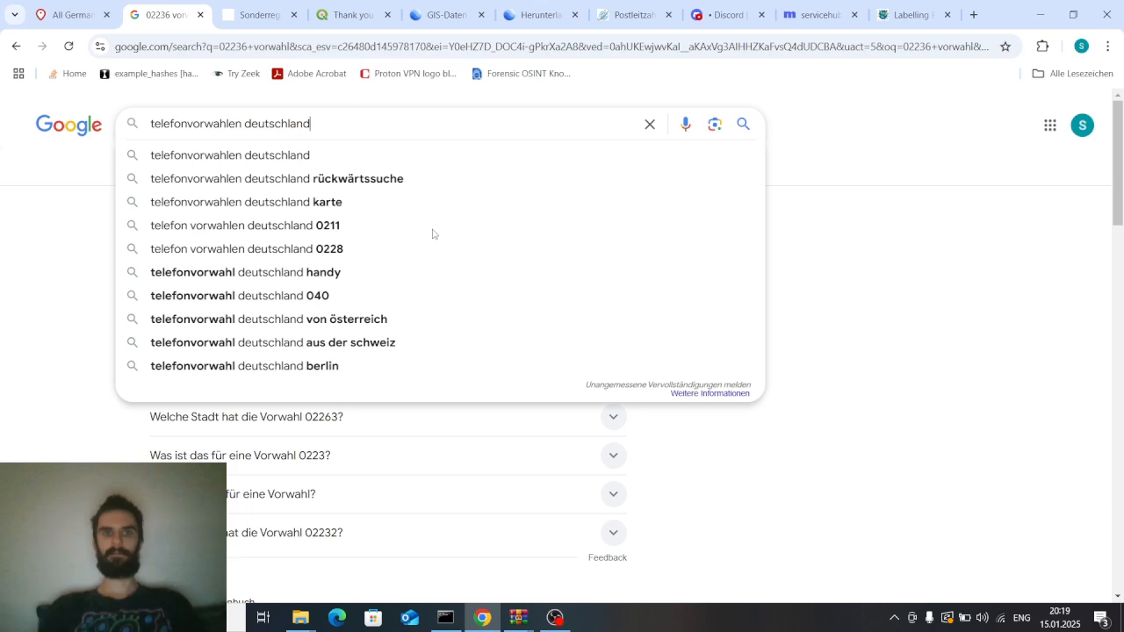
text( list)
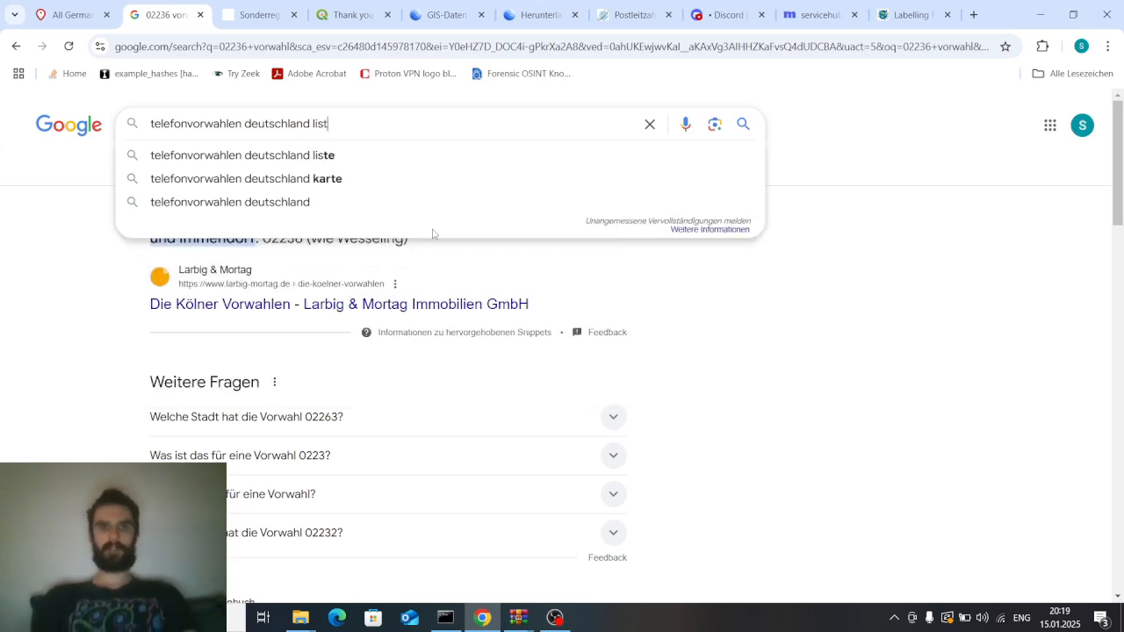
text(e)
key(Return)
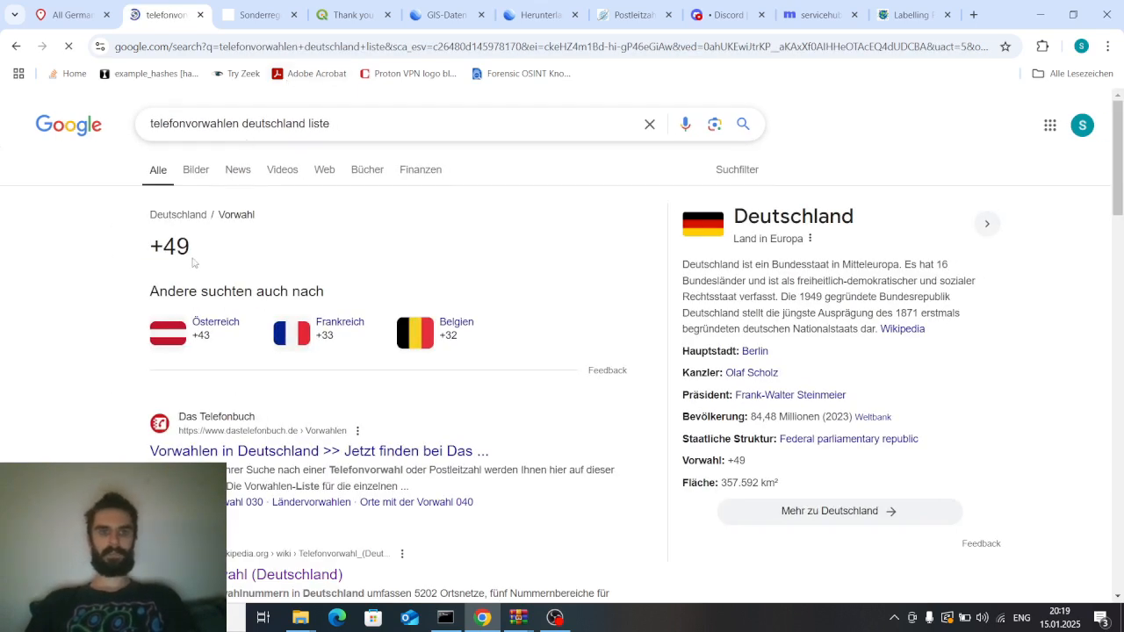
scroll(192, 262, down, 6)
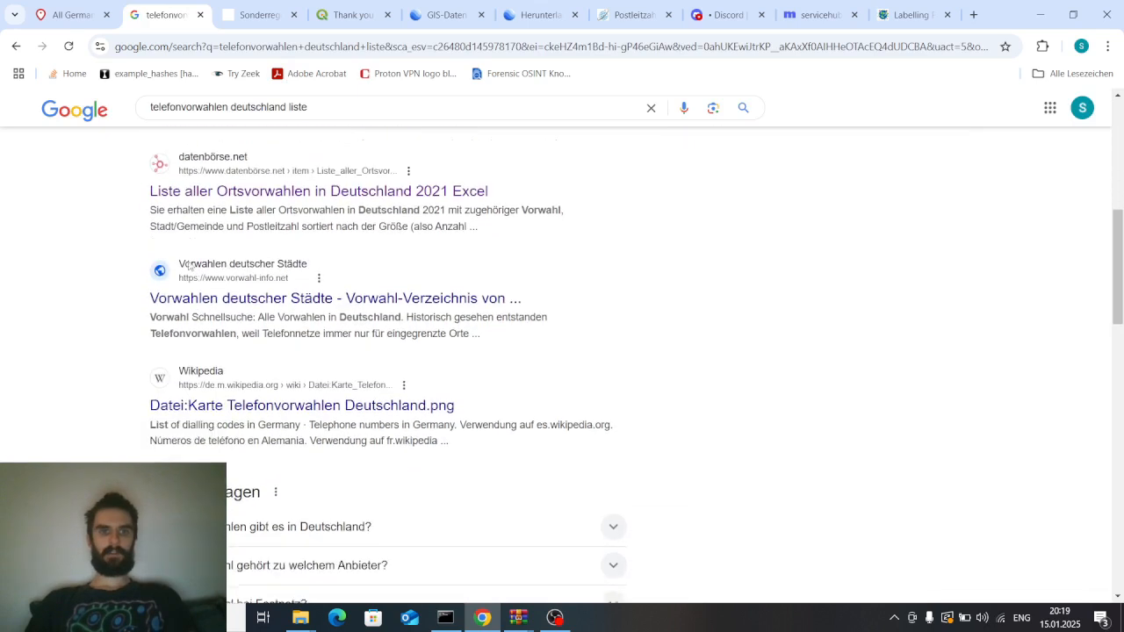
Download the Vorwahlverzeichnis (VwV) zip from the Bundesnetzagentur search result
scroll(189, 265, down, 5)
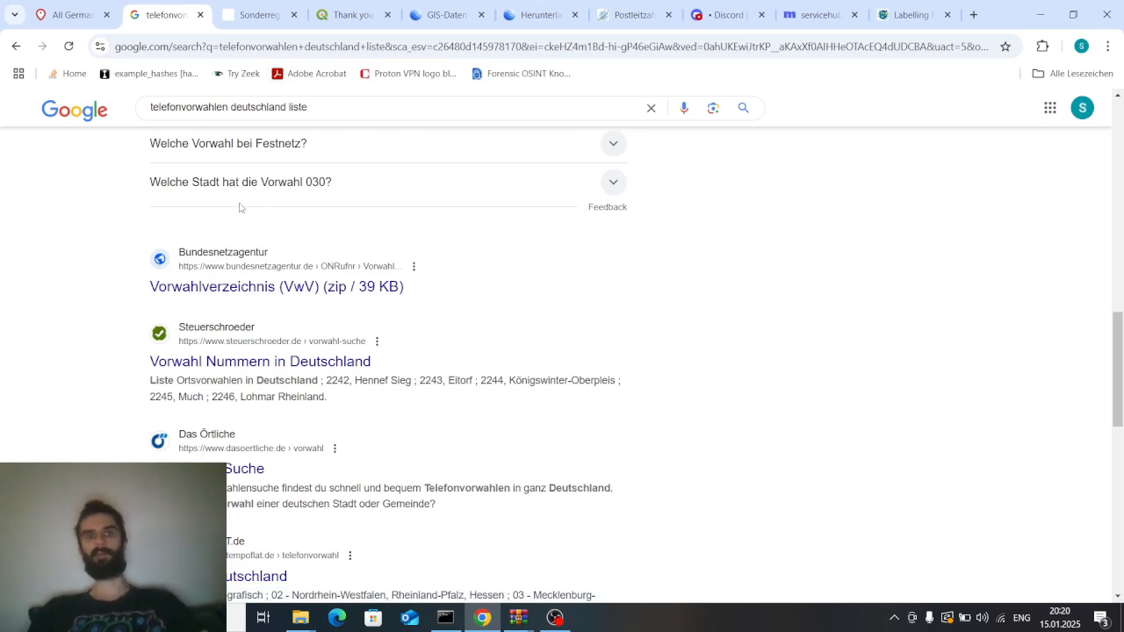
click(180, 300)
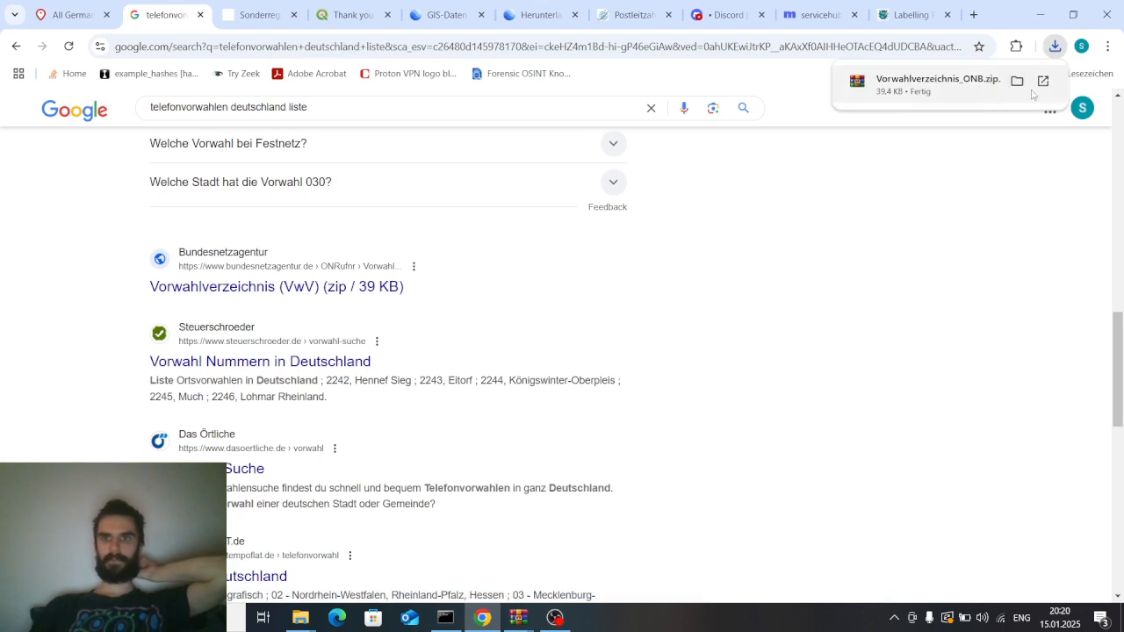
Open the downloaded Vorwahlverzeichnis_ONB.zip from the Downloads folder to inspect its Excel file, then close the archive and folder
click(1017, 80)
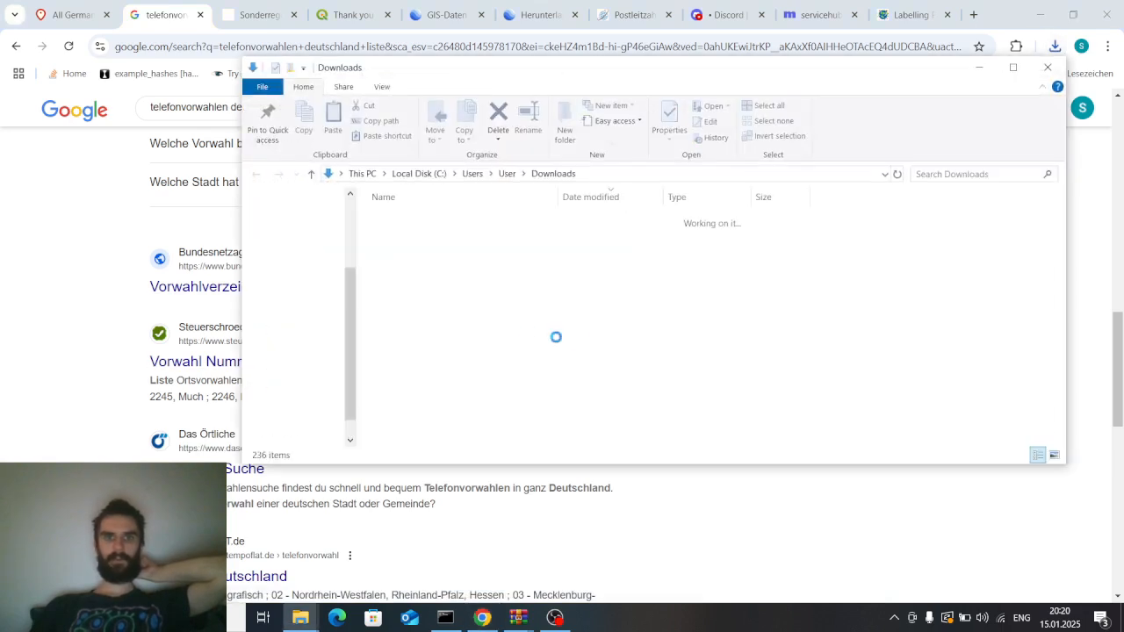
double_click(493, 237)
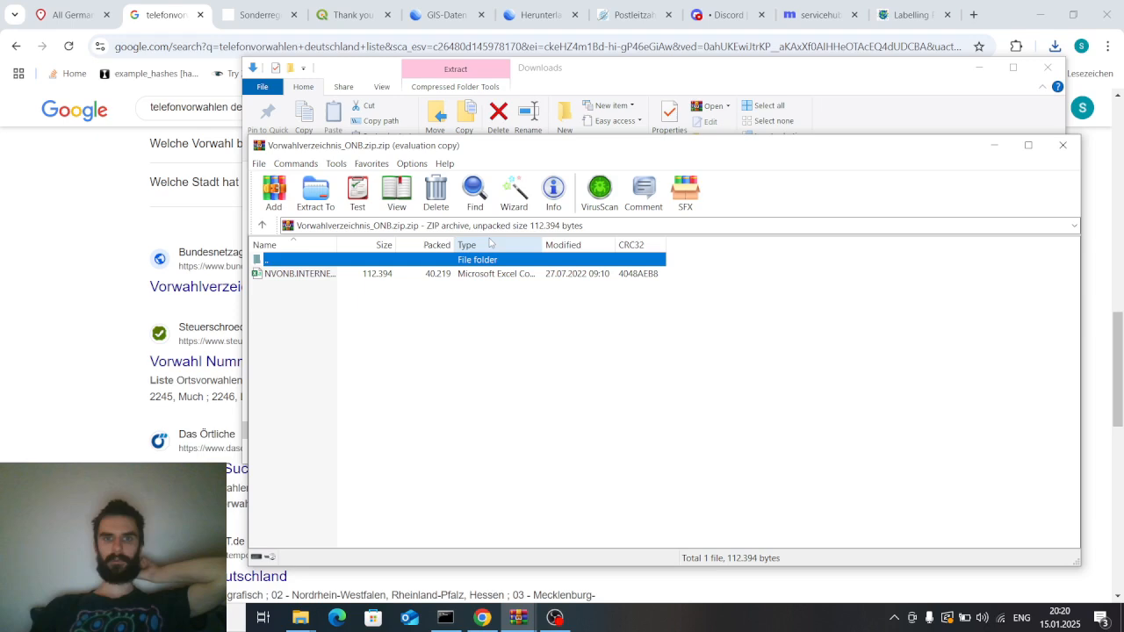
drag(497, 153, 260, 573)
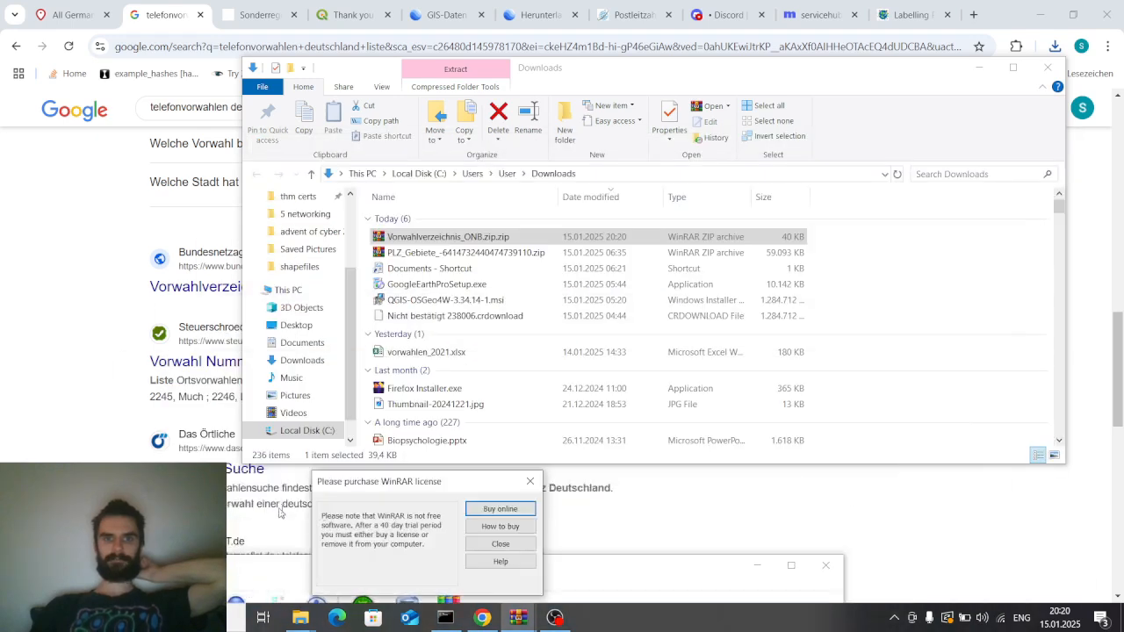
click(530, 482)
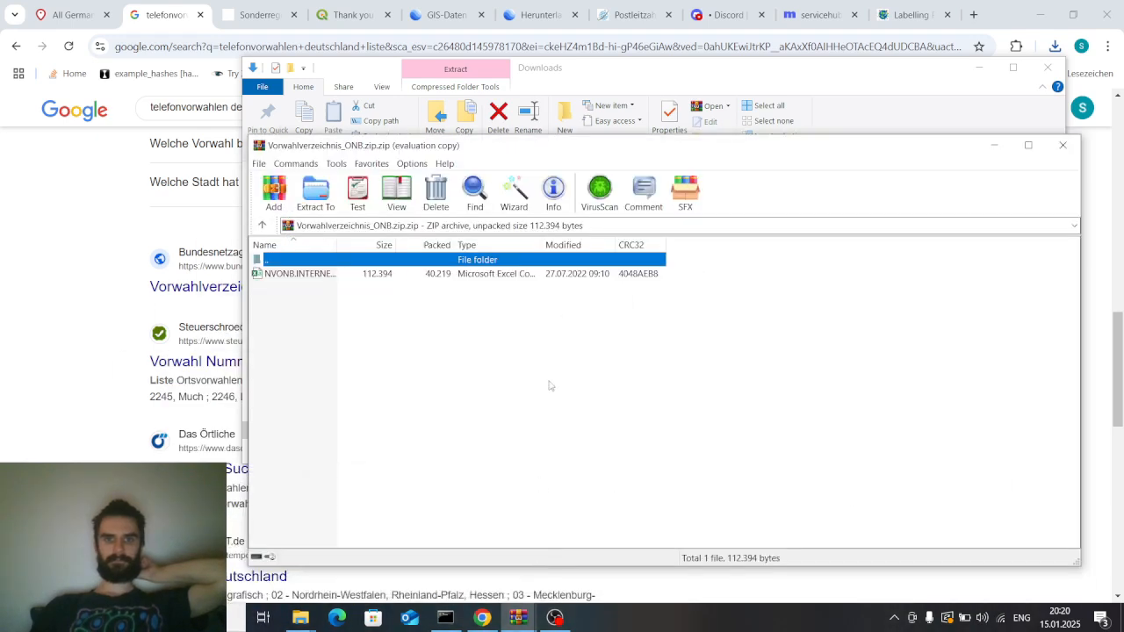
drag(549, 146, 570, 127)
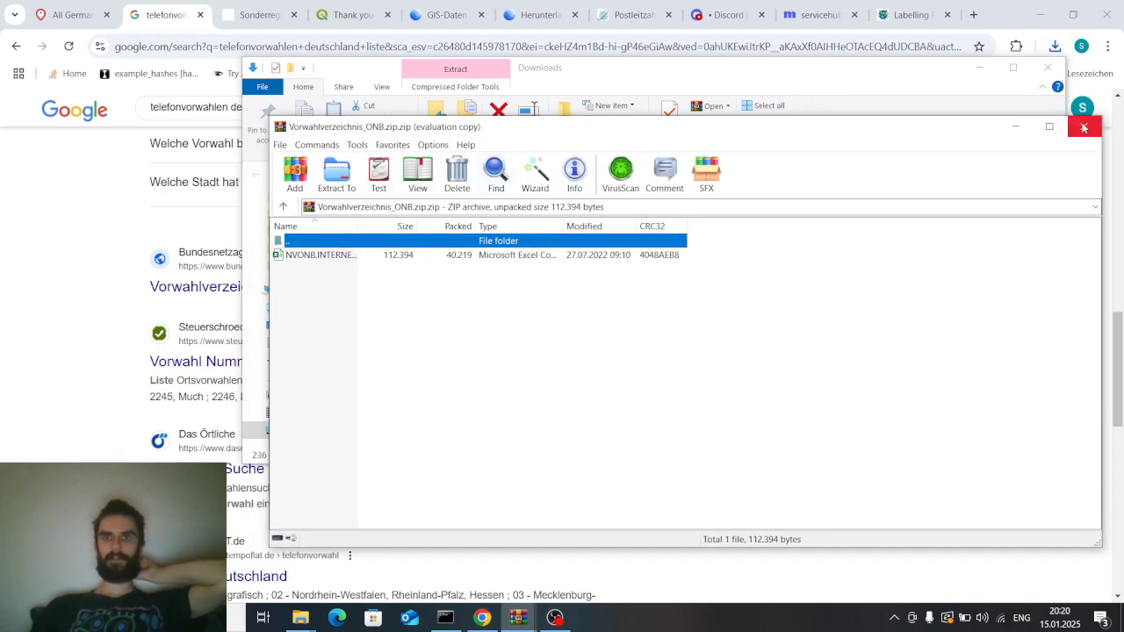
click(1084, 127)
click(1048, 68)
Search Google for "bundesnetzagentur telefonvorwahlen"
scroll(446, 362, down, 1)
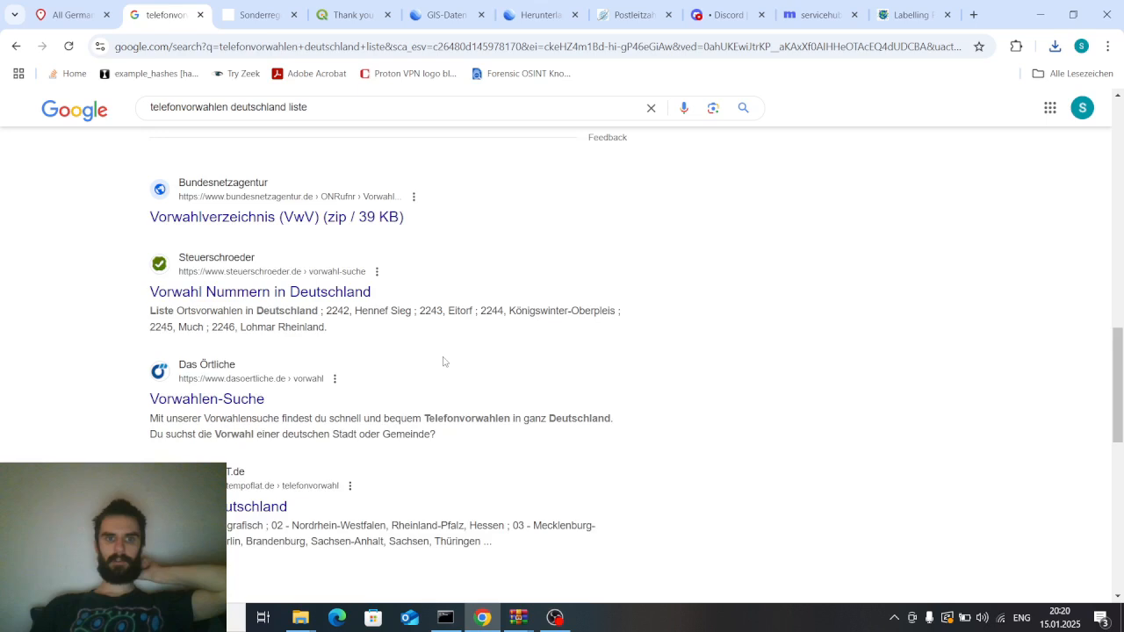
scroll(445, 362, up, 5)
drag(375, 108, 2, 101)
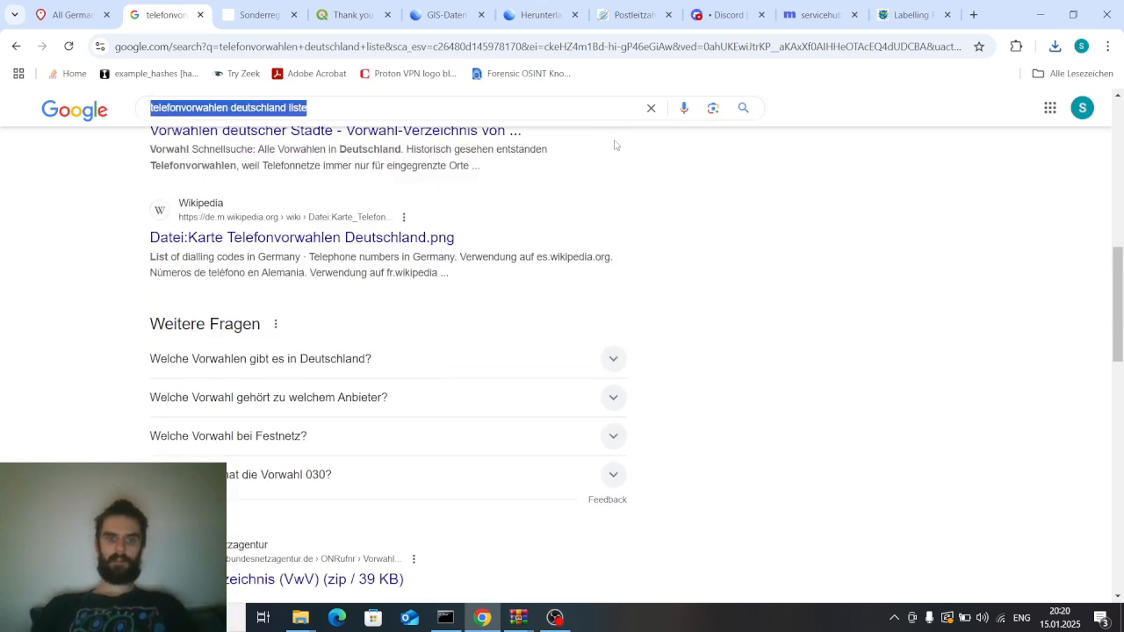
scroll(711, 411, down, 2)
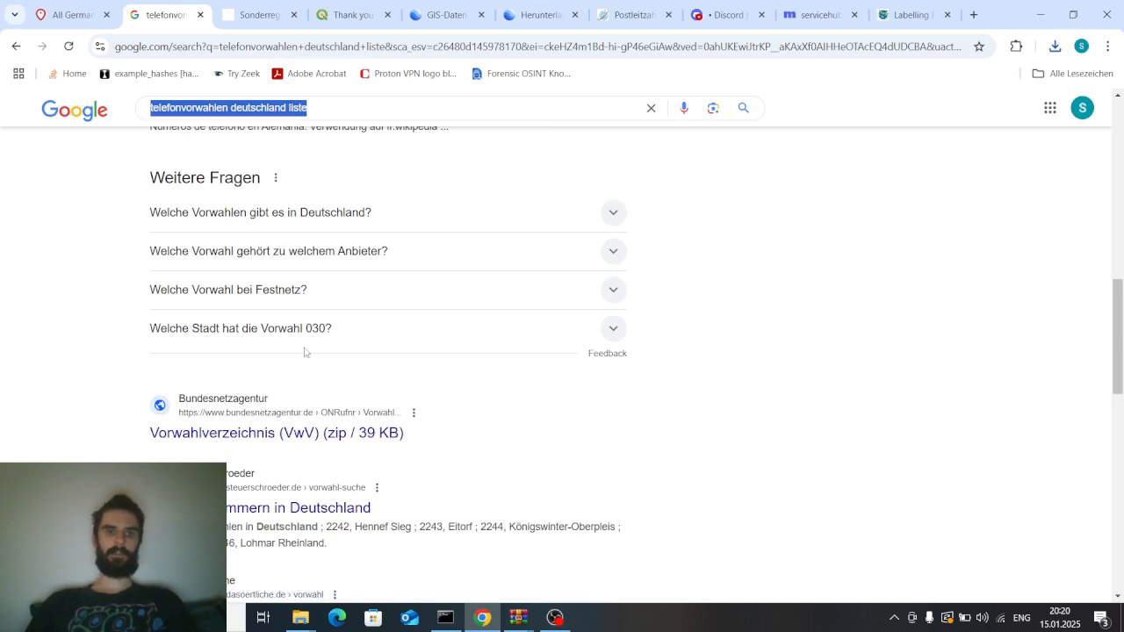
text(bundesnetzg)
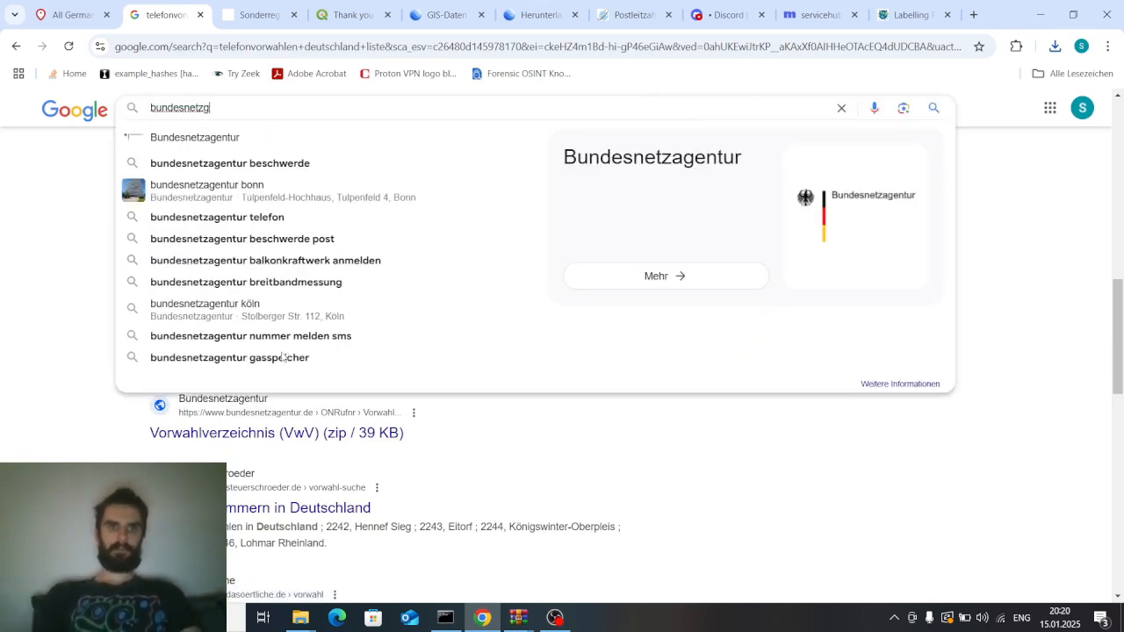
key(BackSpace)
text(agentur)
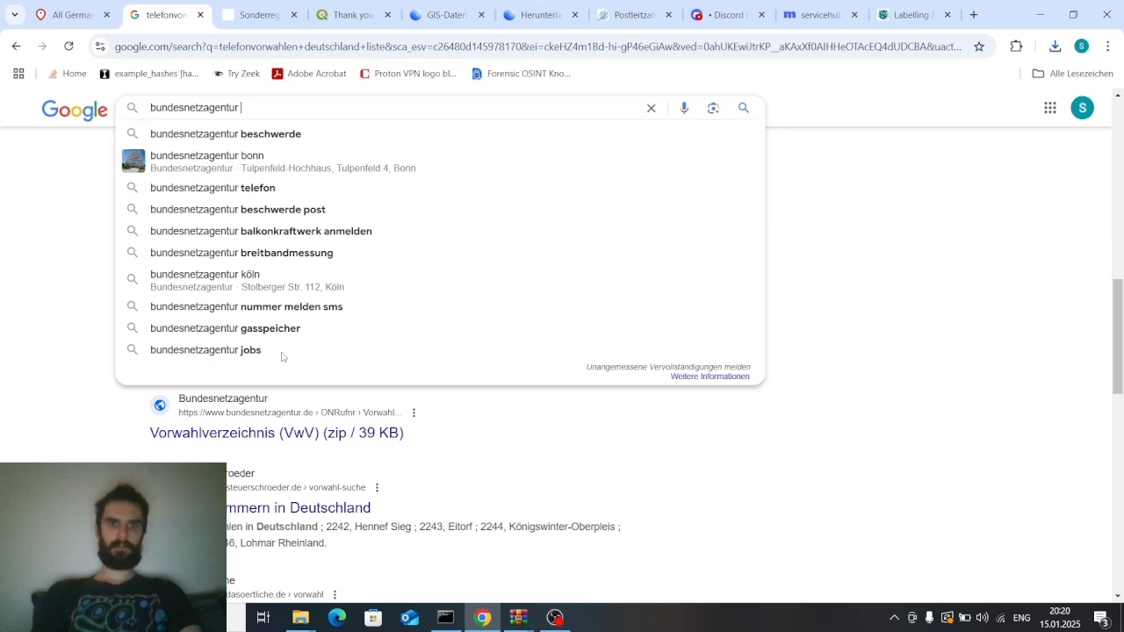
key(BackSpace)
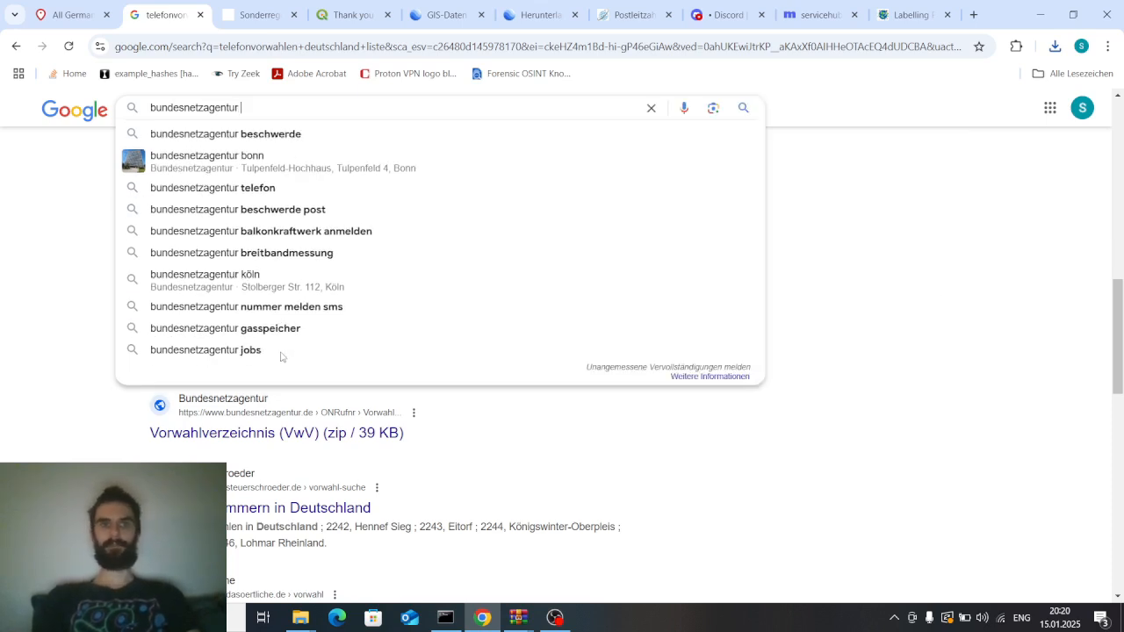
text(telef)
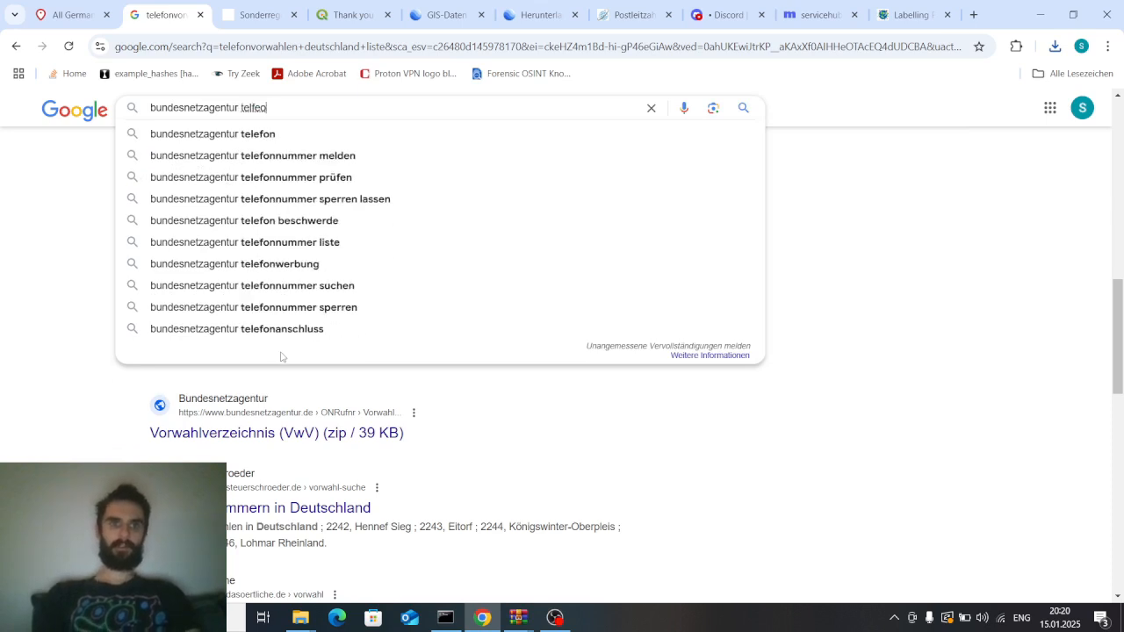
text(onvorwahlen)
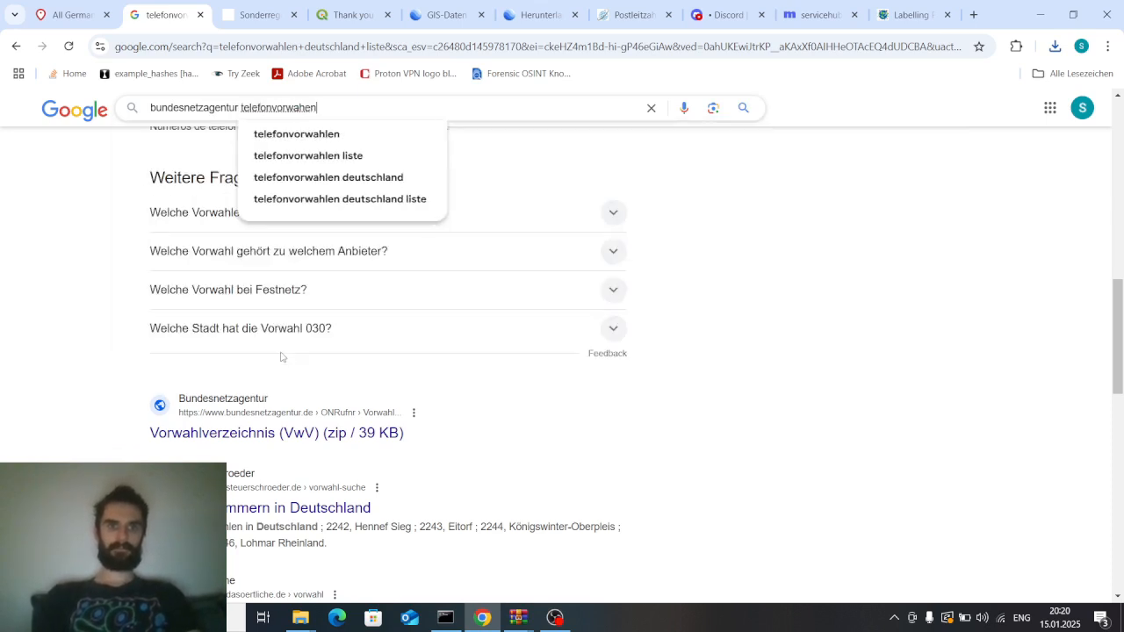
key(Return)
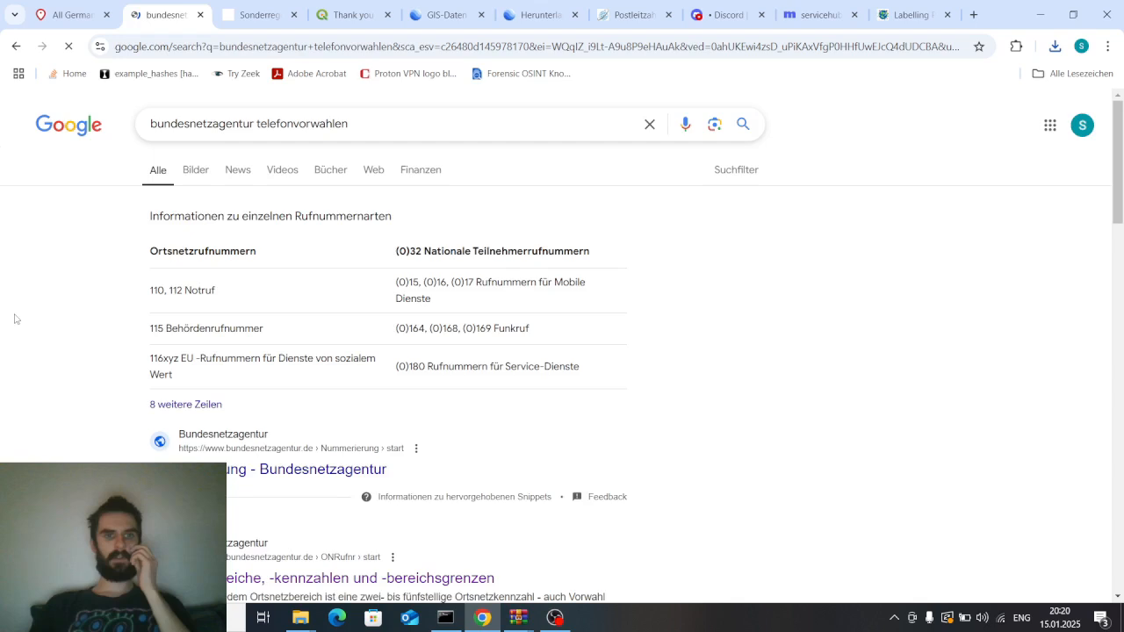
Open the Bundesnetzagentur result "Ortsnetzbereiche, -kennzahlen und -bereichsgrenzen"
scroll(43, 291, down, 1)
scroll(48, 292, up, 1)
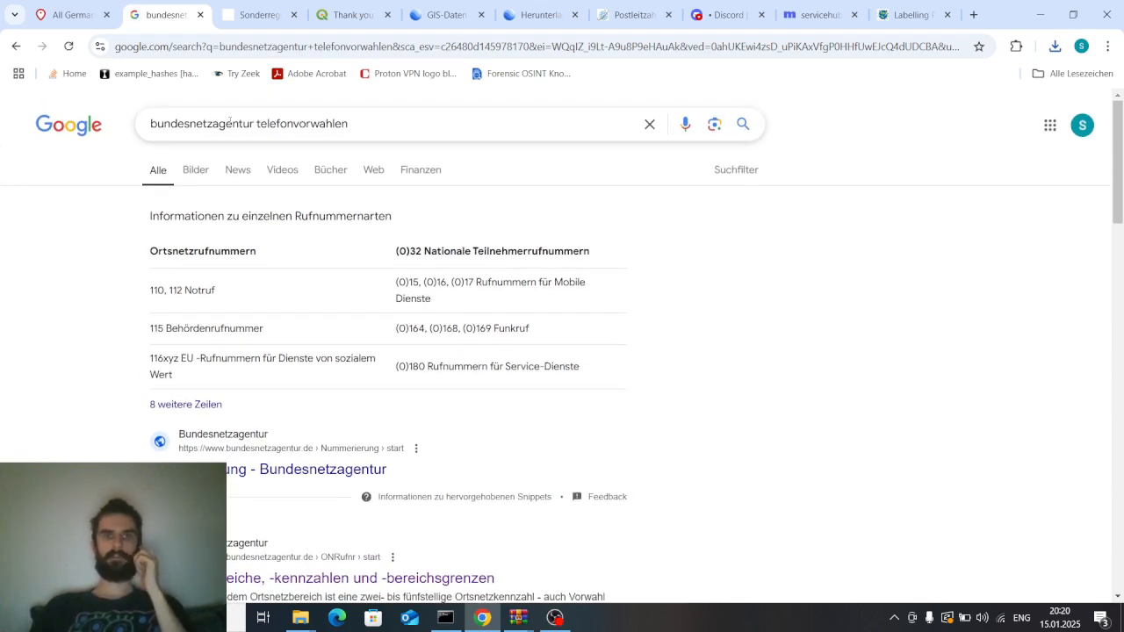
scroll(75, 253, down, 3)
scroll(75, 254, down, 1)
click(214, 293)
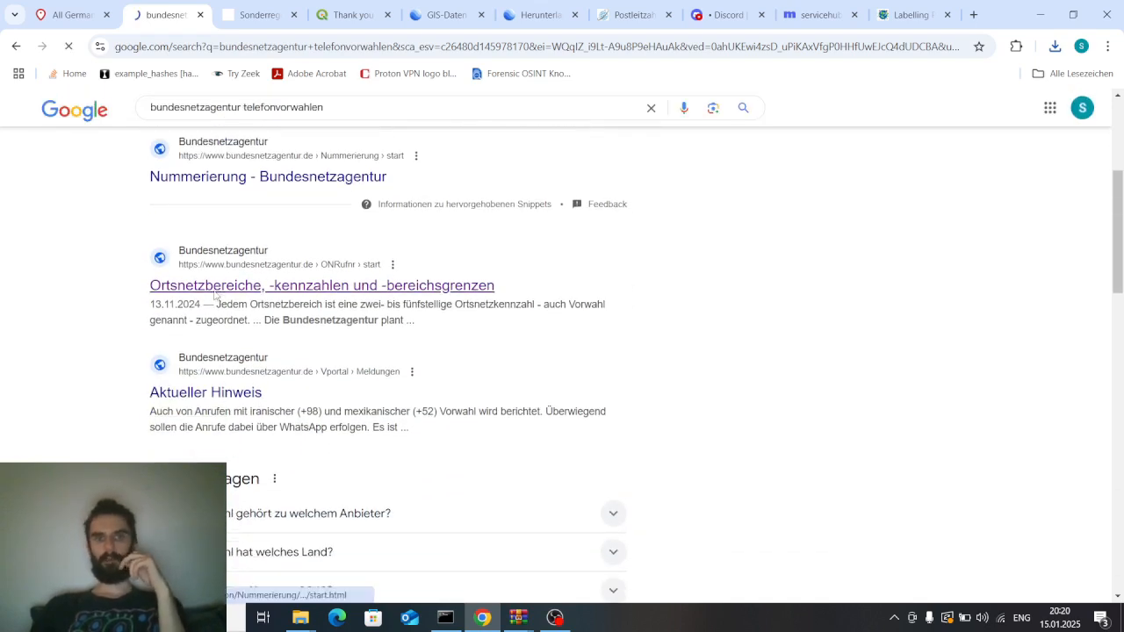
Read the page's introduction on Ortsnetzbereiche, highlighting its opening sentence
scroll(258, 442, down, 1)
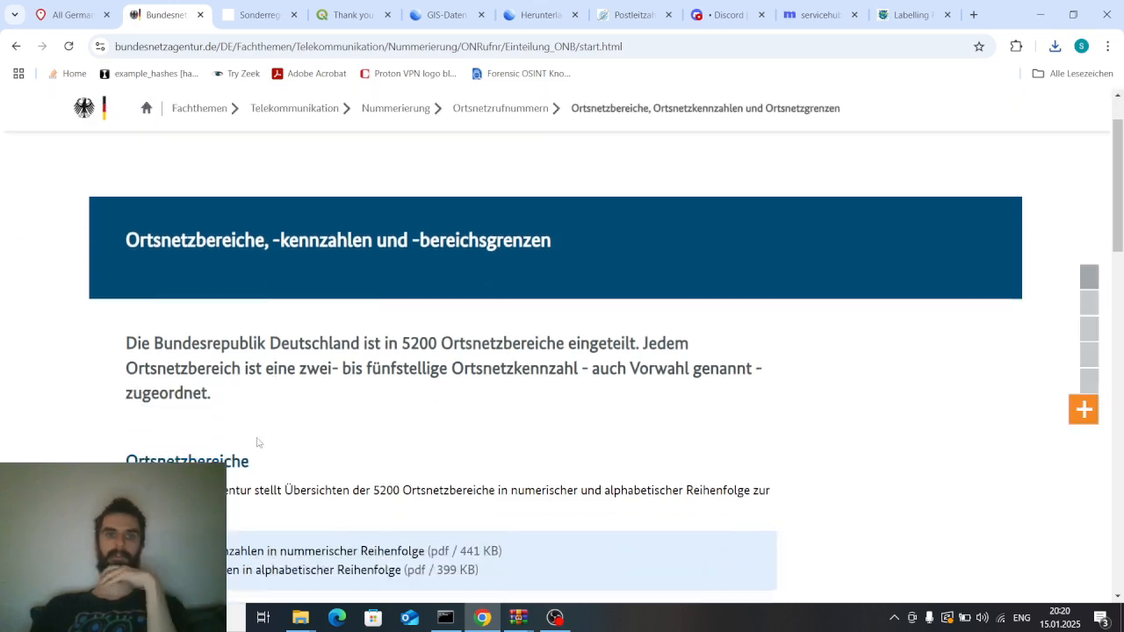
scroll(257, 442, down, 2)
scroll(214, 289, down, 1)
scroll(177, 230, up, 1)
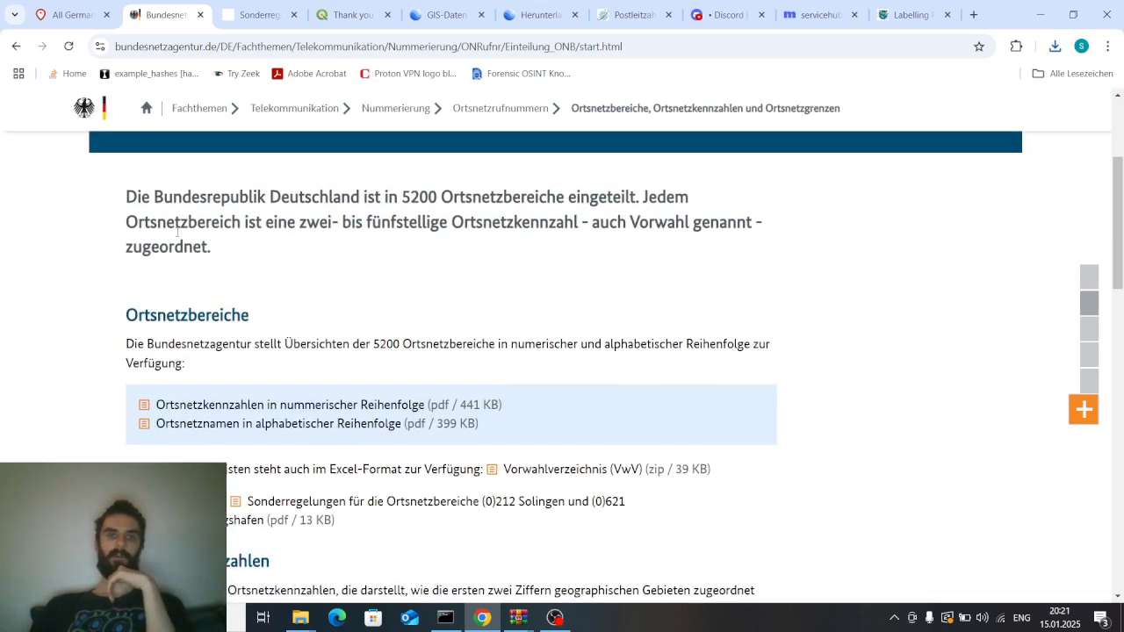
drag(161, 197, 537, 197)
double_click(419, 195)
click(417, 194)
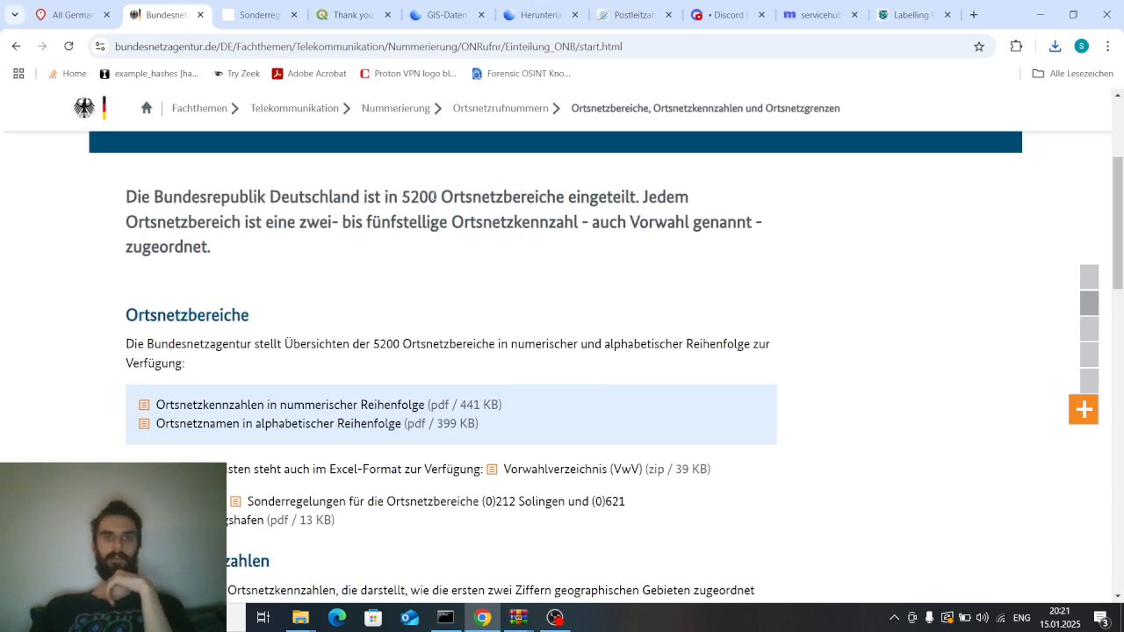
Scroll through the Ortsnetzbereiche, Ortsnetzkennzahlen and GIS-Daten sections to review the available downloads
scroll(441, 260, down, 2)
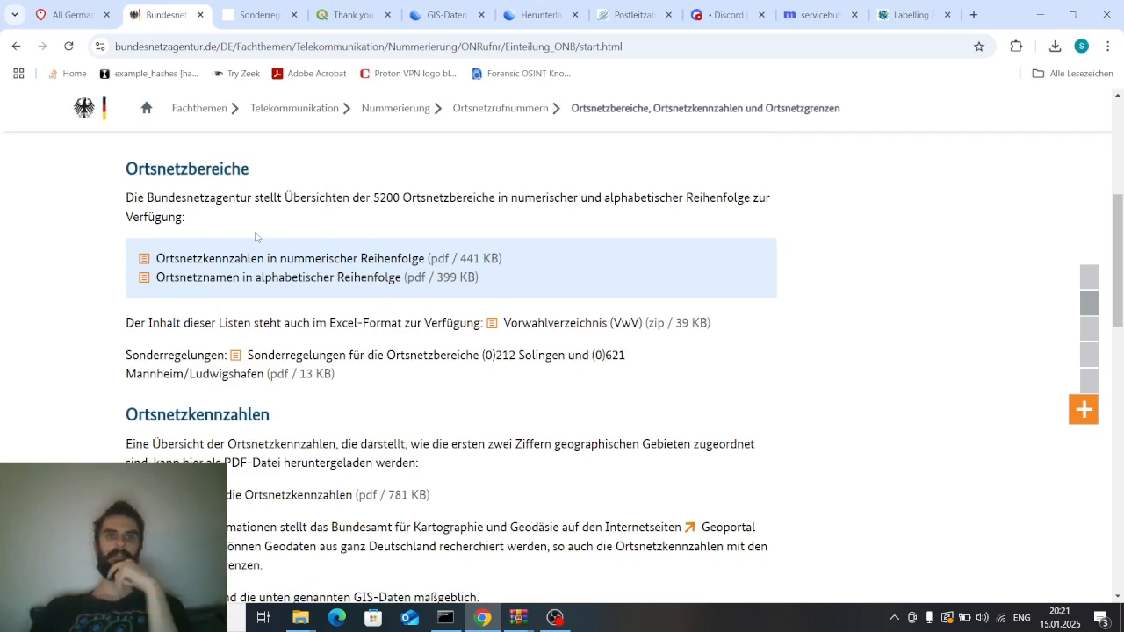
scroll(256, 237, down, 1)
scroll(255, 235, down, 2)
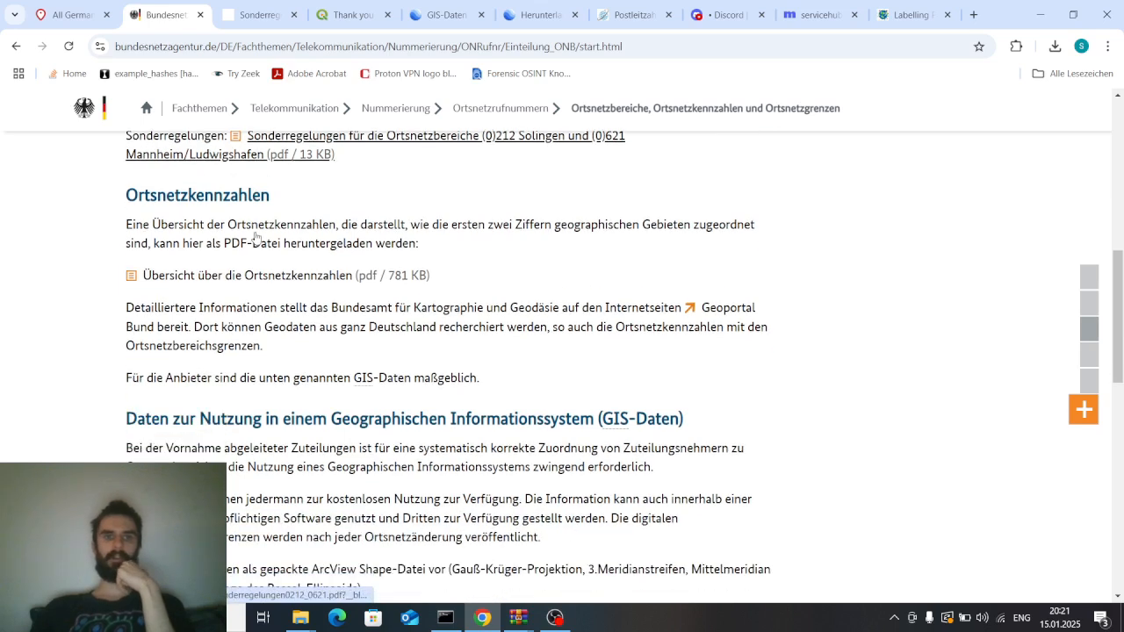
scroll(252, 237, up, 2)
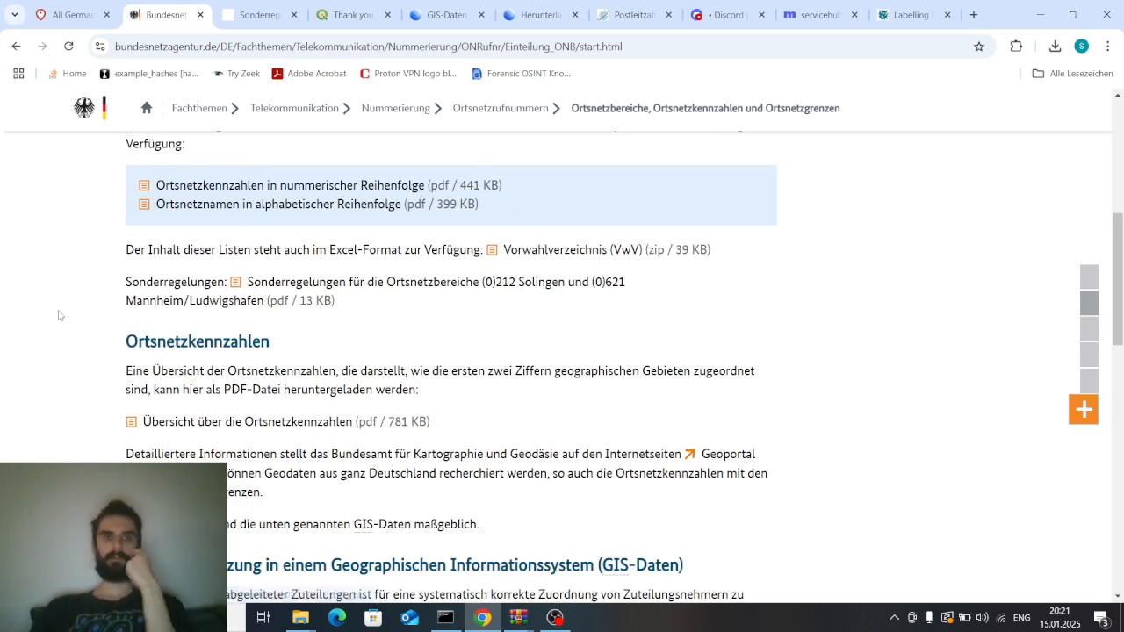
scroll(59, 315, down, 2)
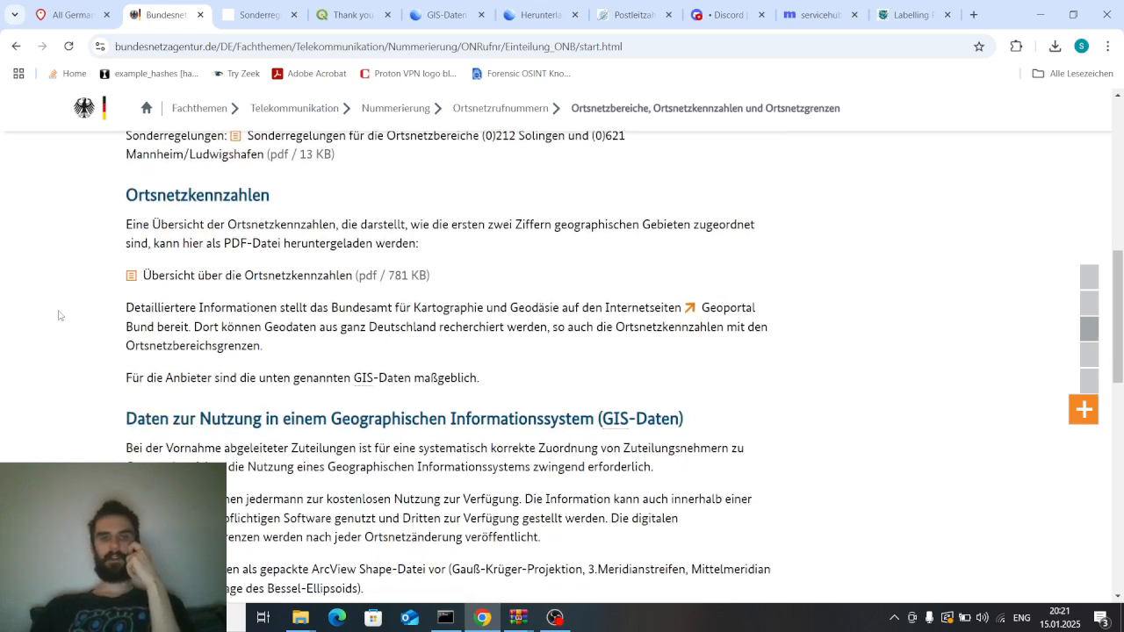
scroll(59, 315, down, 1)
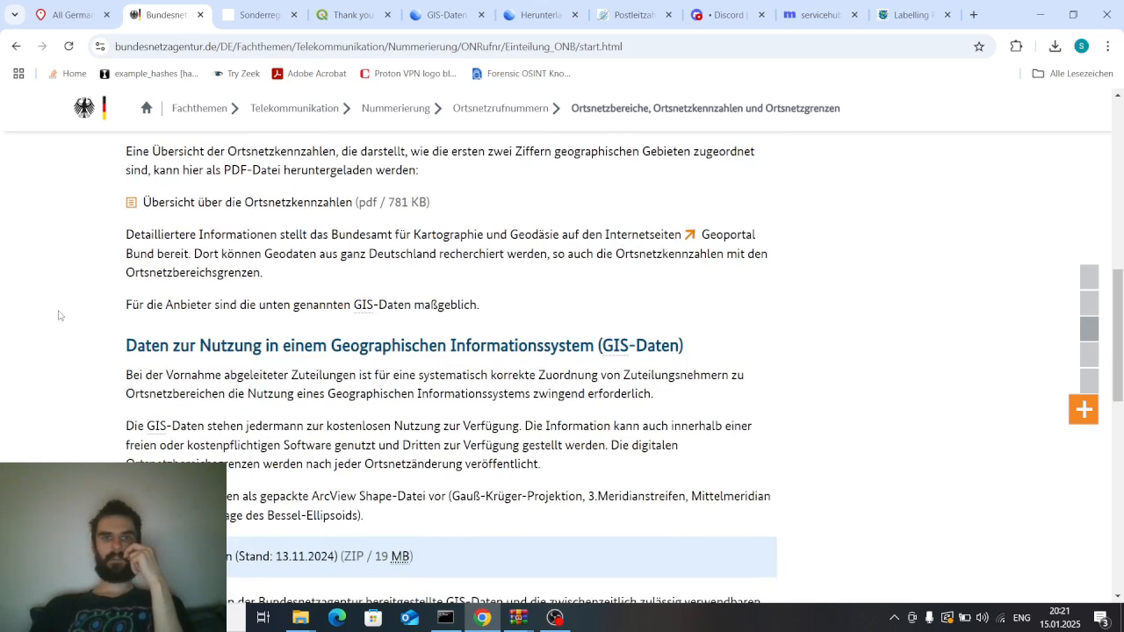
scroll(59, 315, up, 1)
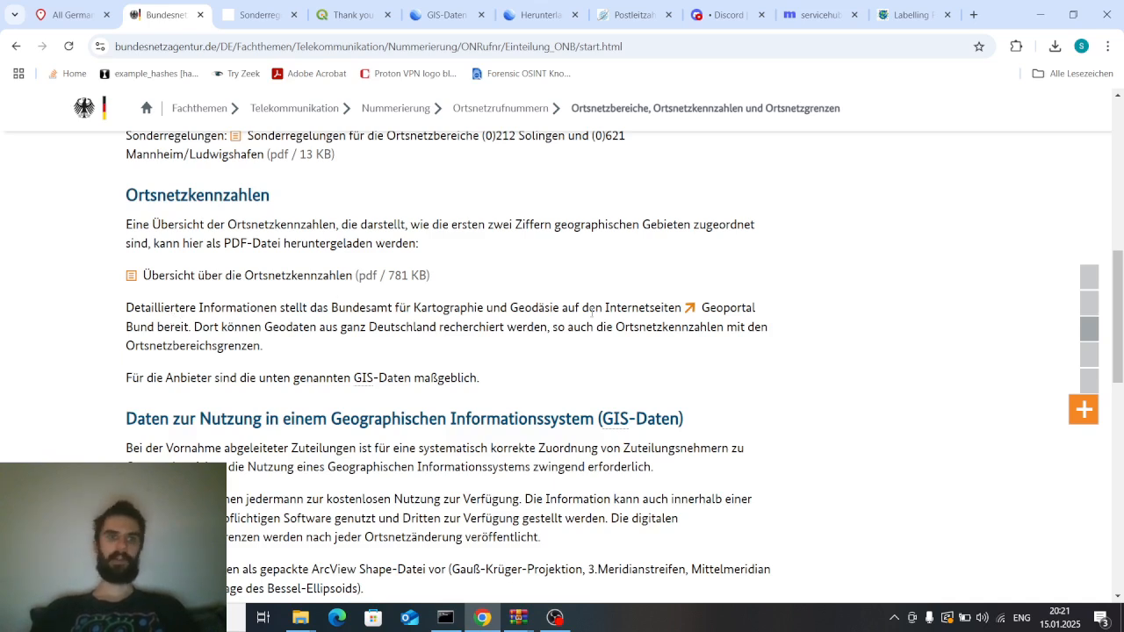
scroll(592, 312, down, 1)
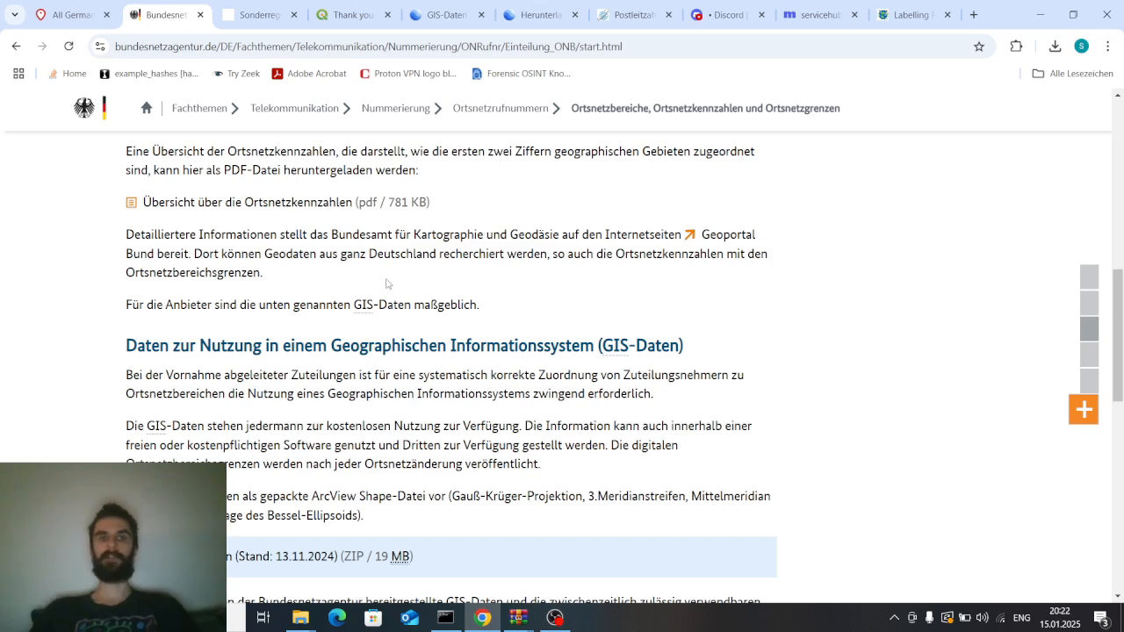
scroll(367, 279, down, 2)
scroll(308, 299, up, 2)
scroll(256, 317, down, 2)
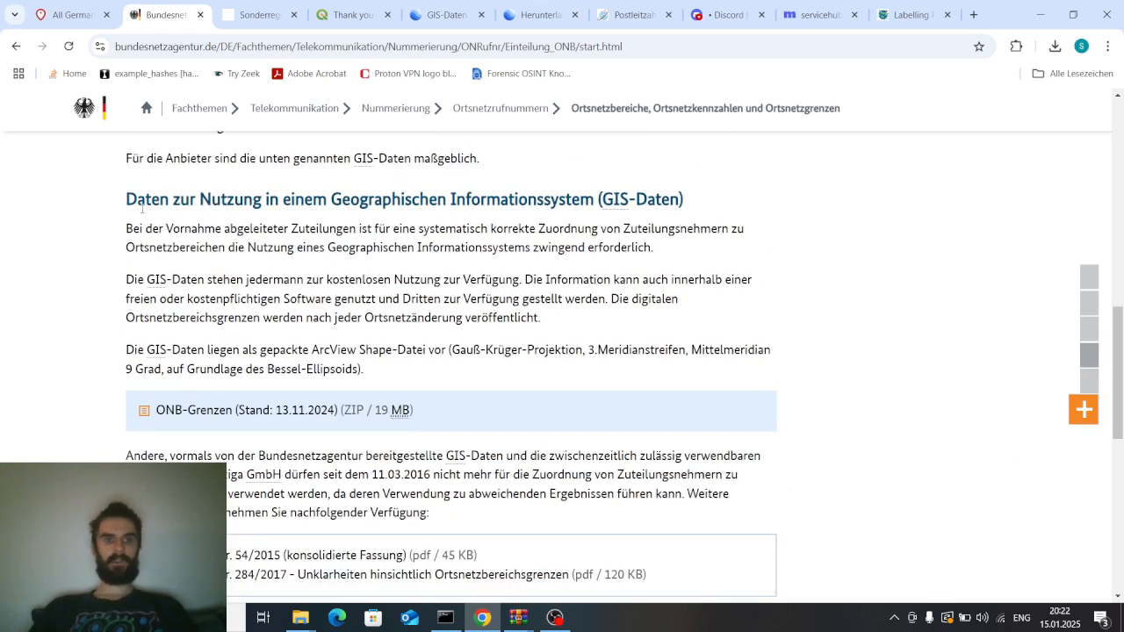
Highlight the GIS-Daten heading and the term (GIS-Daten) while reading about the ONB-Grenzen shapefile
drag(117, 207, 702, 213)
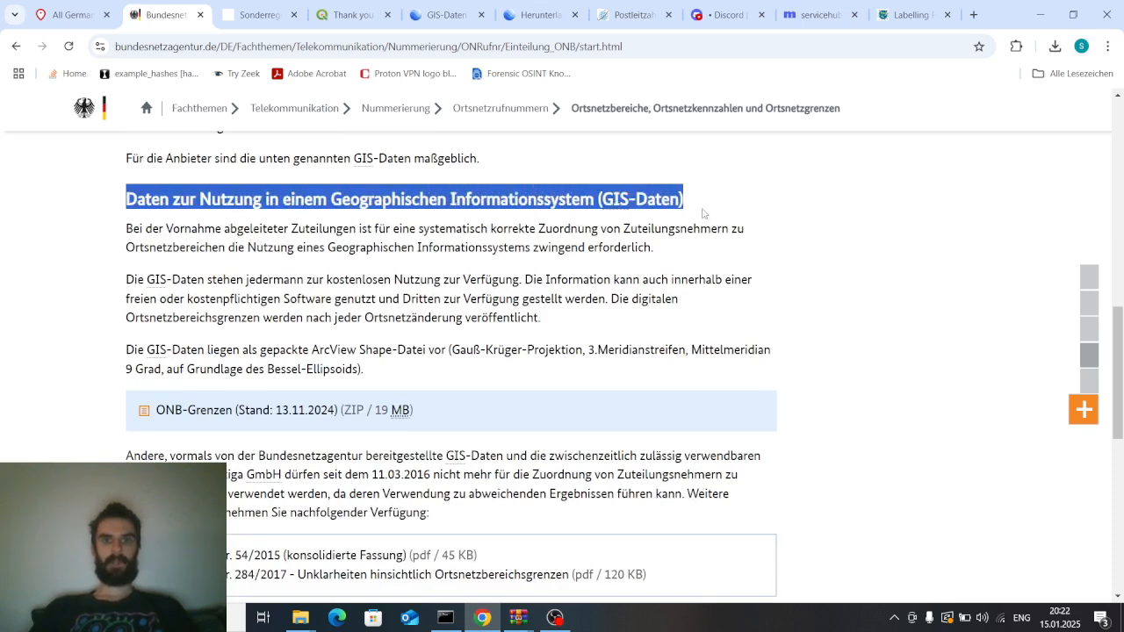
click(699, 214)
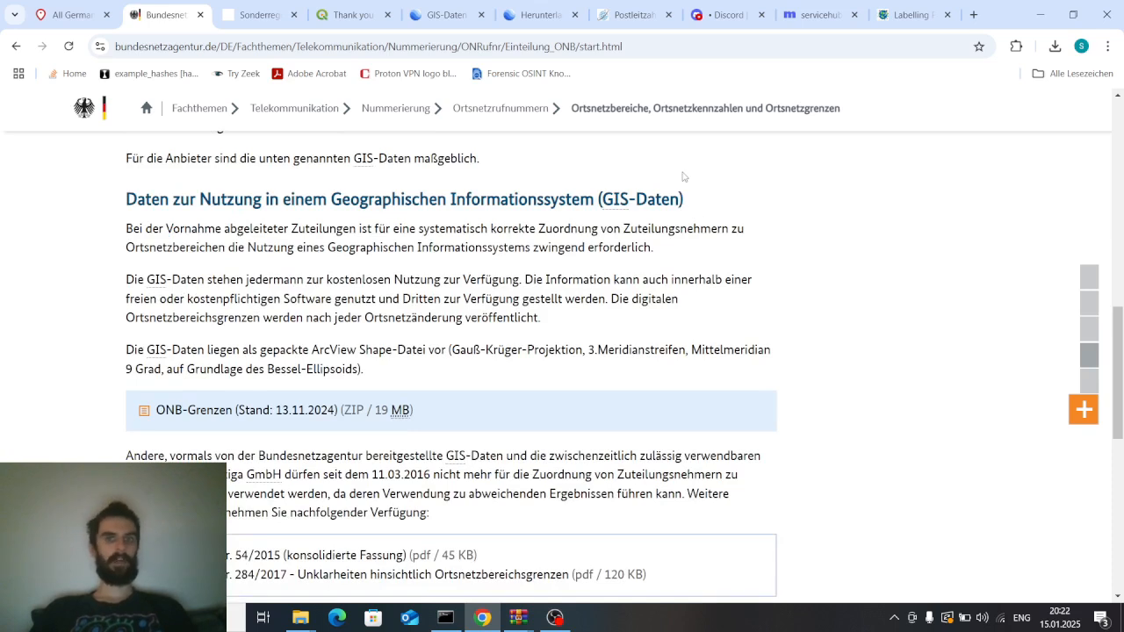
drag(688, 183, 596, 200)
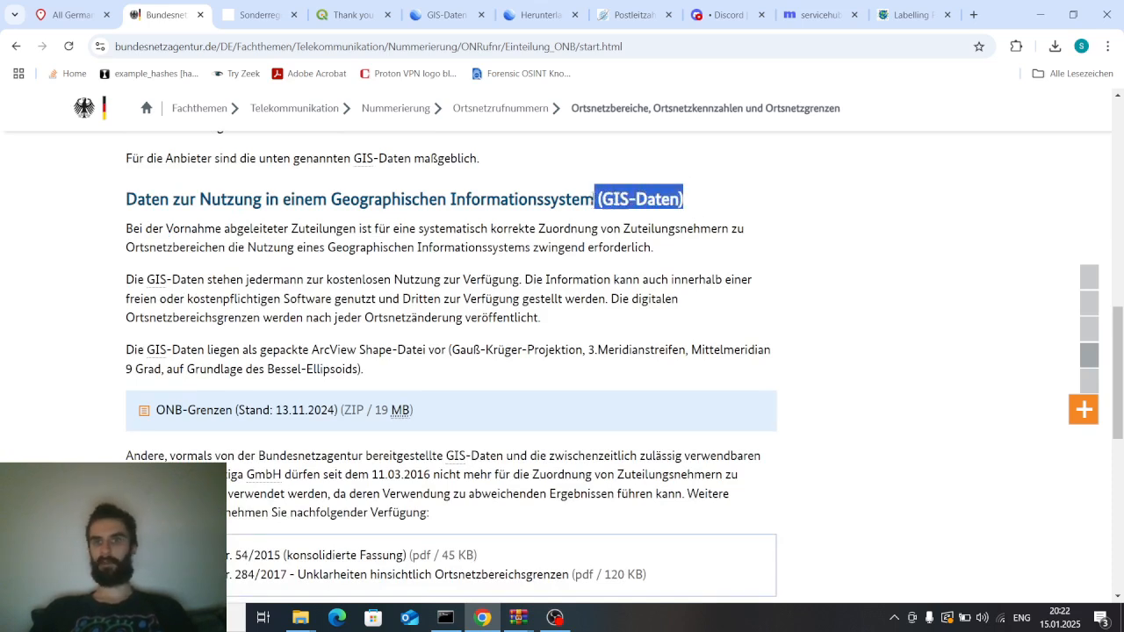
click(552, 194)
scroll(448, 264, down, 4)
scroll(430, 273, up, 4)
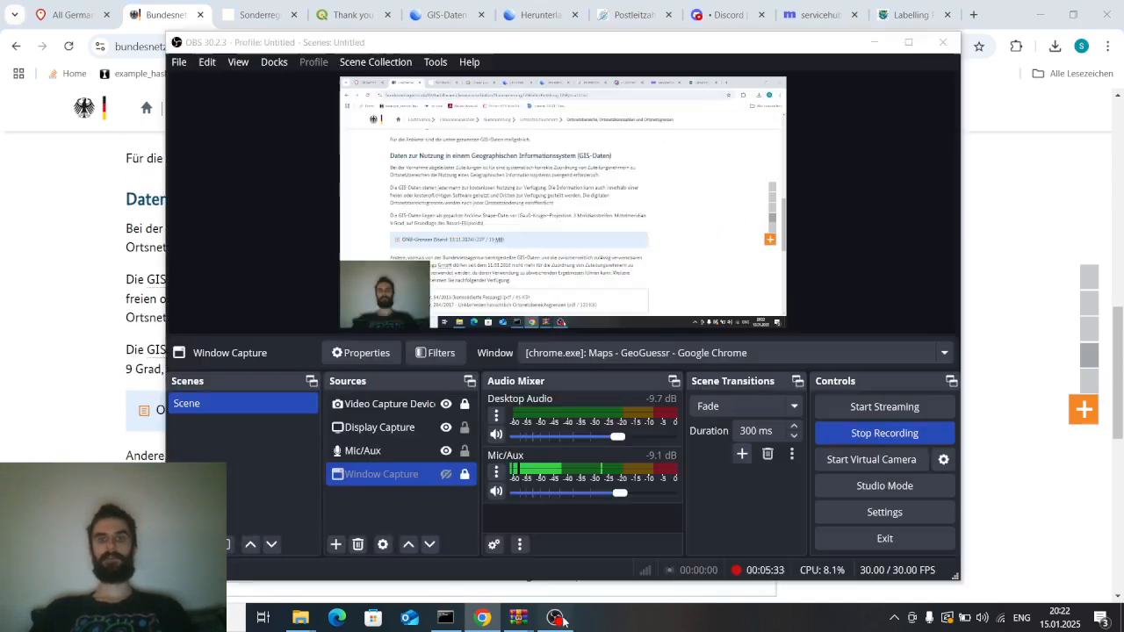
click(555, 617)
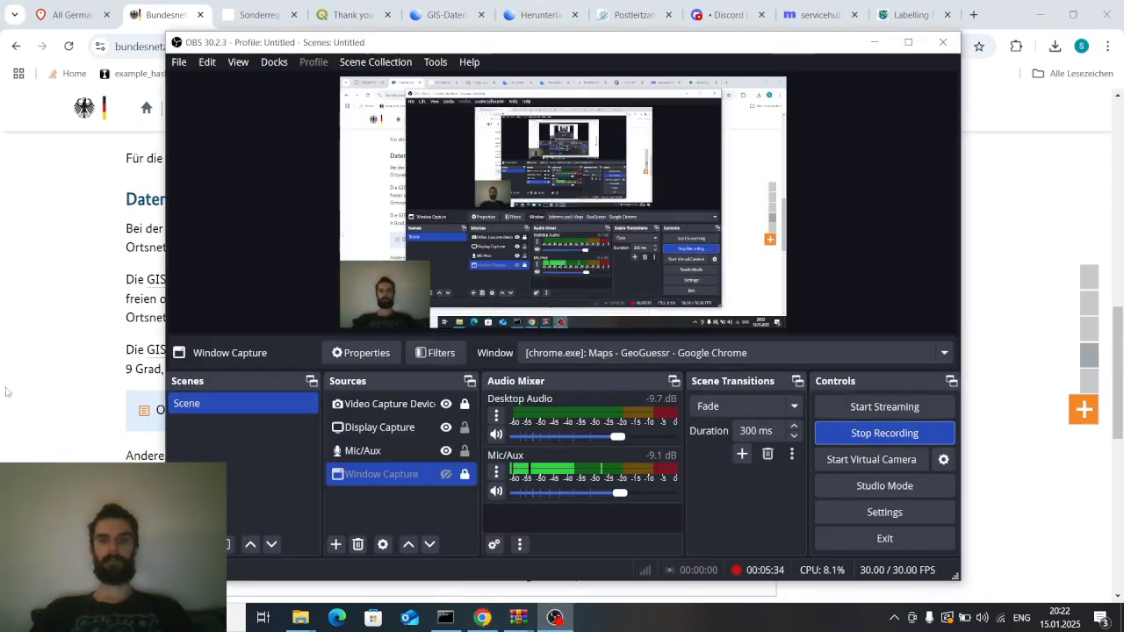
click(51, 277)
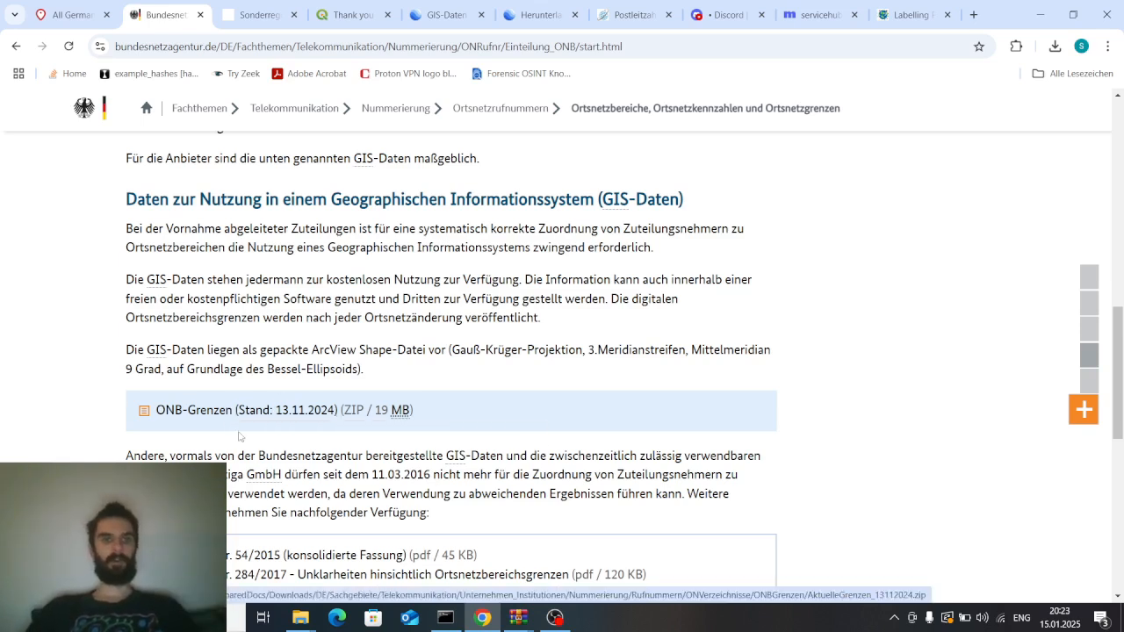
click(244, 410)
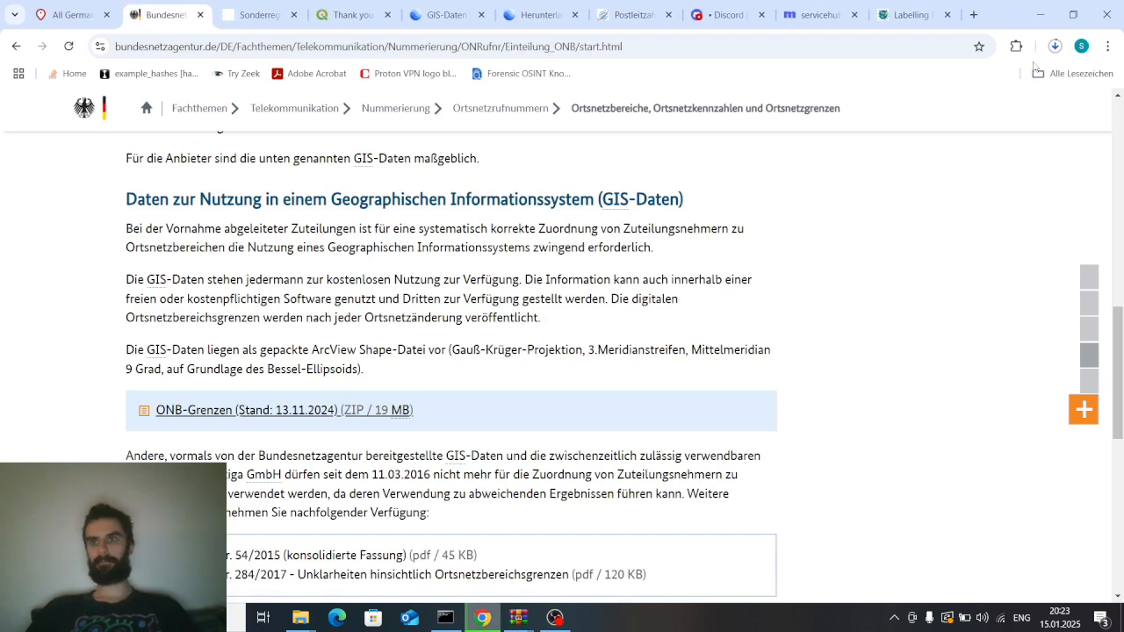
click(1055, 46)
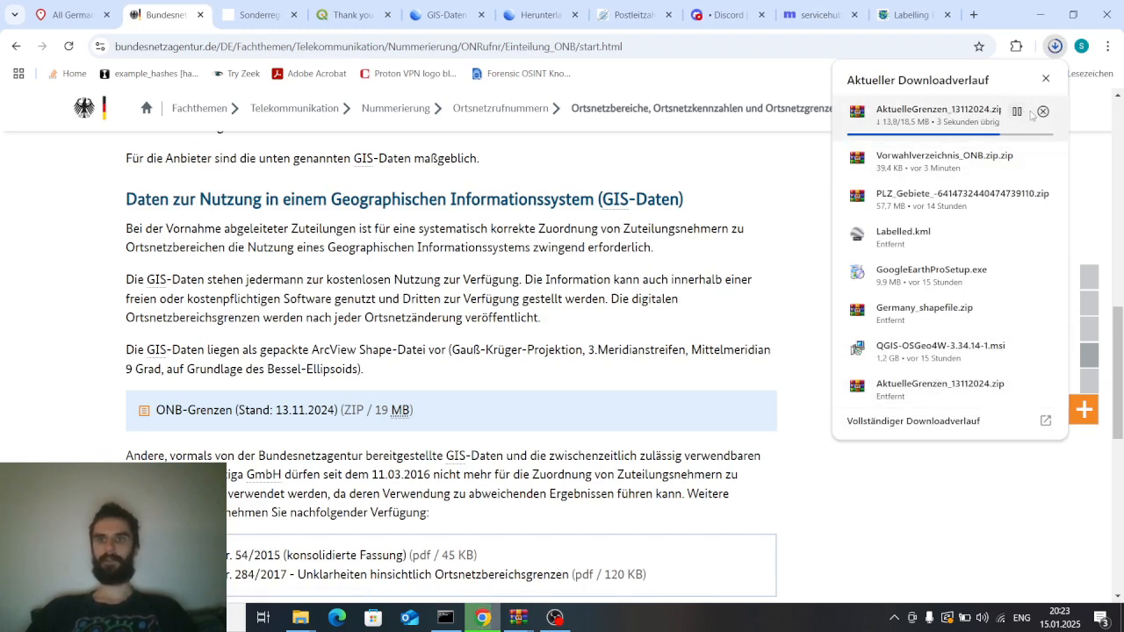
click(1044, 112)
click(630, 184)
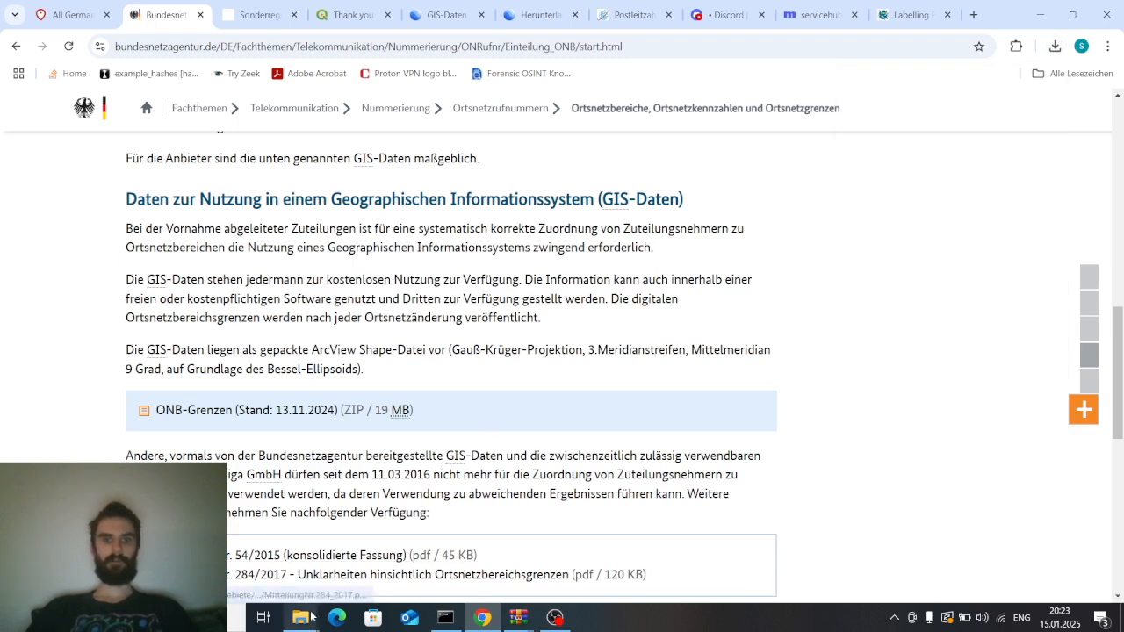
Open the AktuelleGrenzen_13112024.zip archive in the shapefiles folder to inspect the files it contains
mouse_move(309, 618)
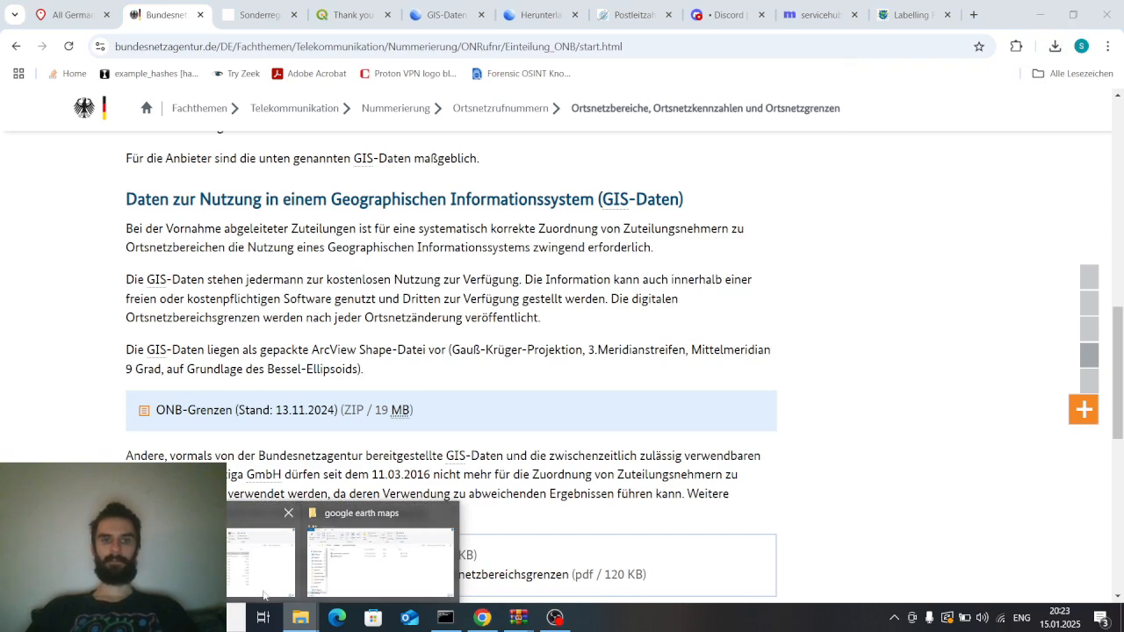
click(236, 578)
drag(510, 205, 493, 87)
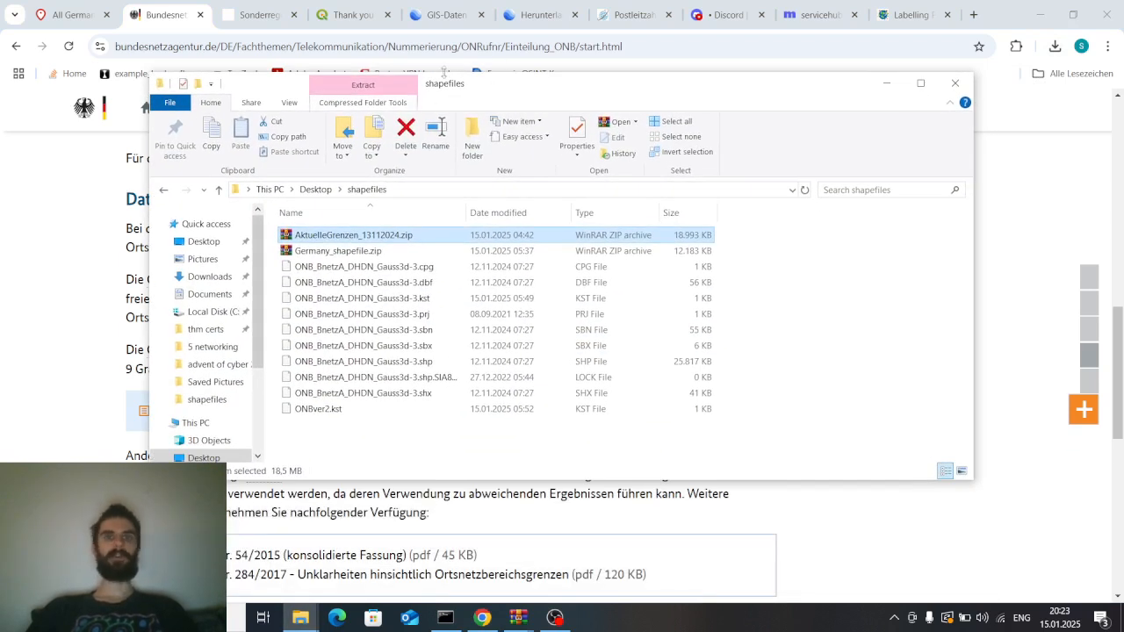
double_click(376, 235)
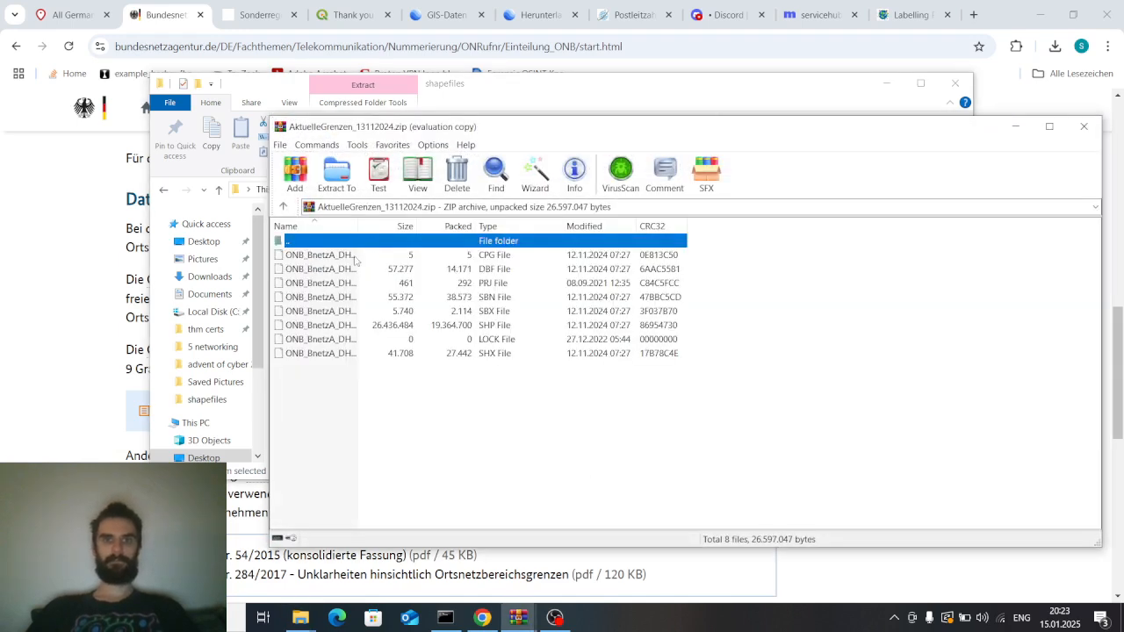
click(790, 280)
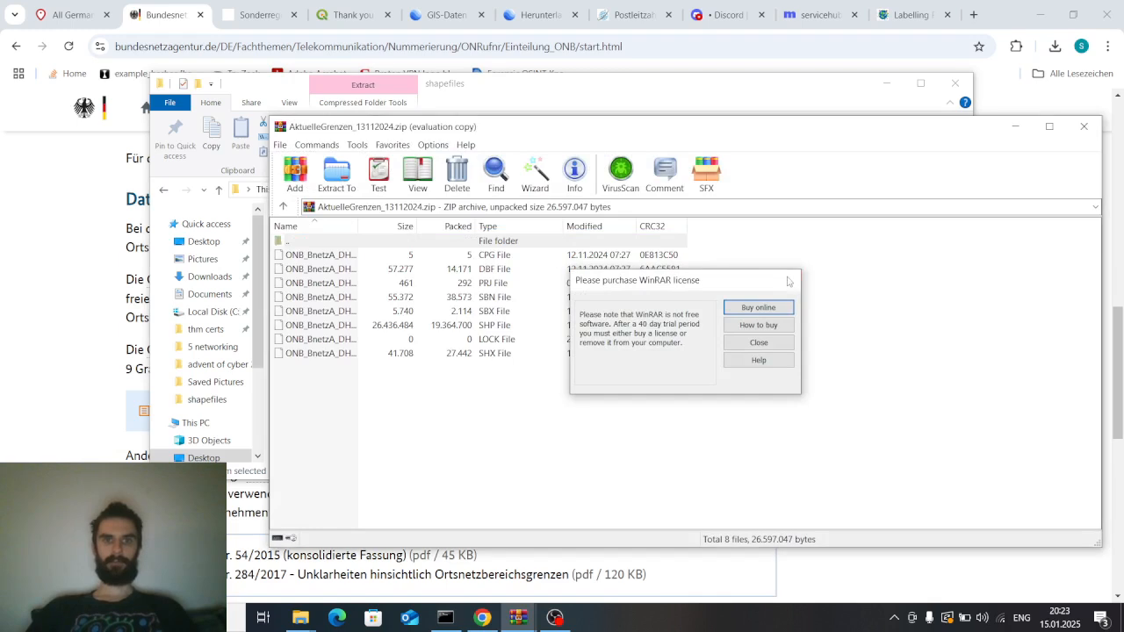
drag(628, 134, 476, 93)
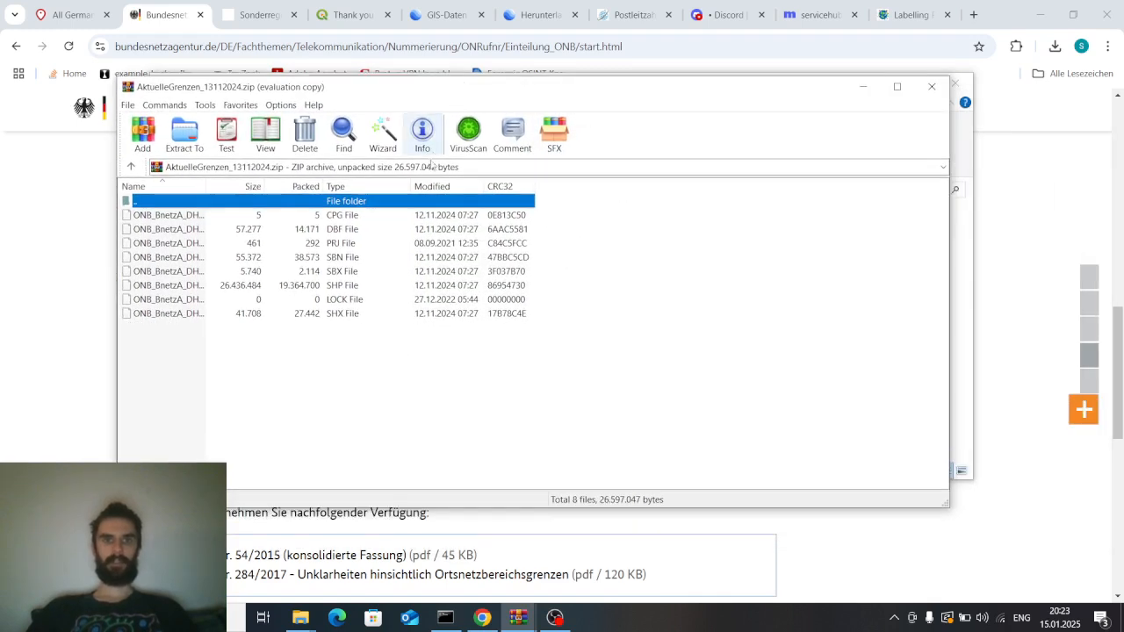
drag(413, 184, 441, 184)
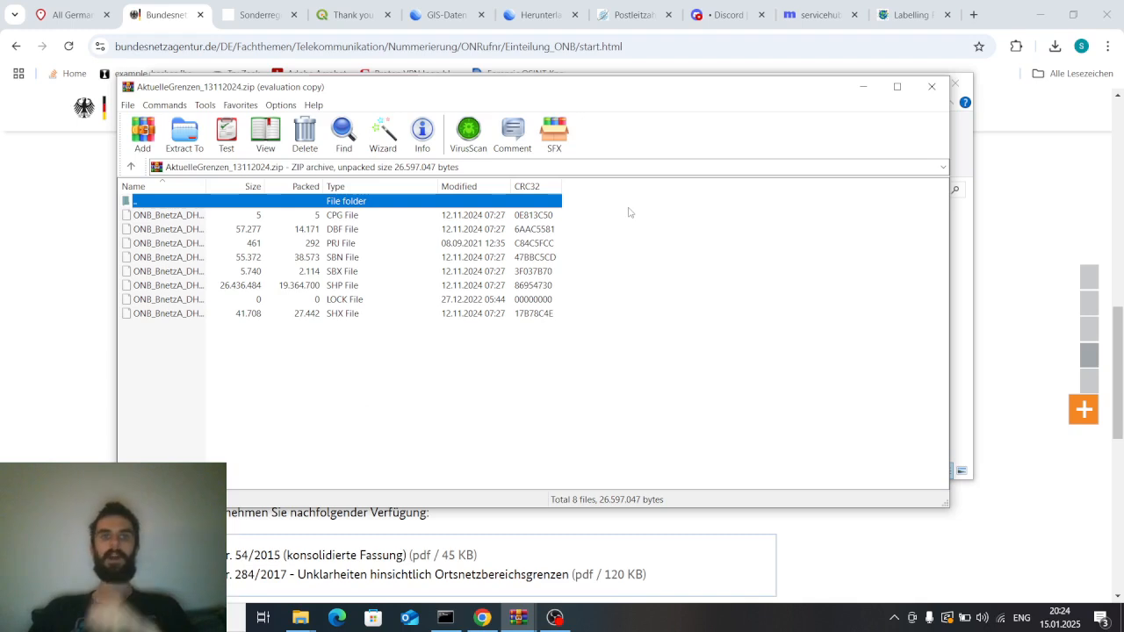
click(867, 93)
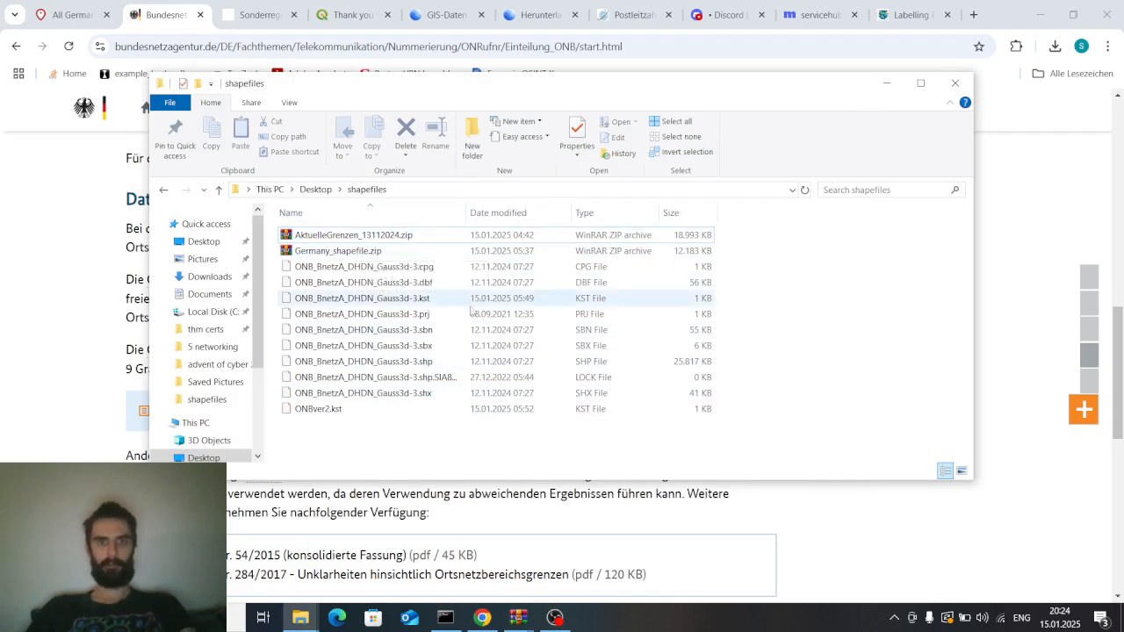
Select the ONB_BnetzA_DHDN_Gauss3d-3.shp file and launch Google Earth Pro
click(443, 365)
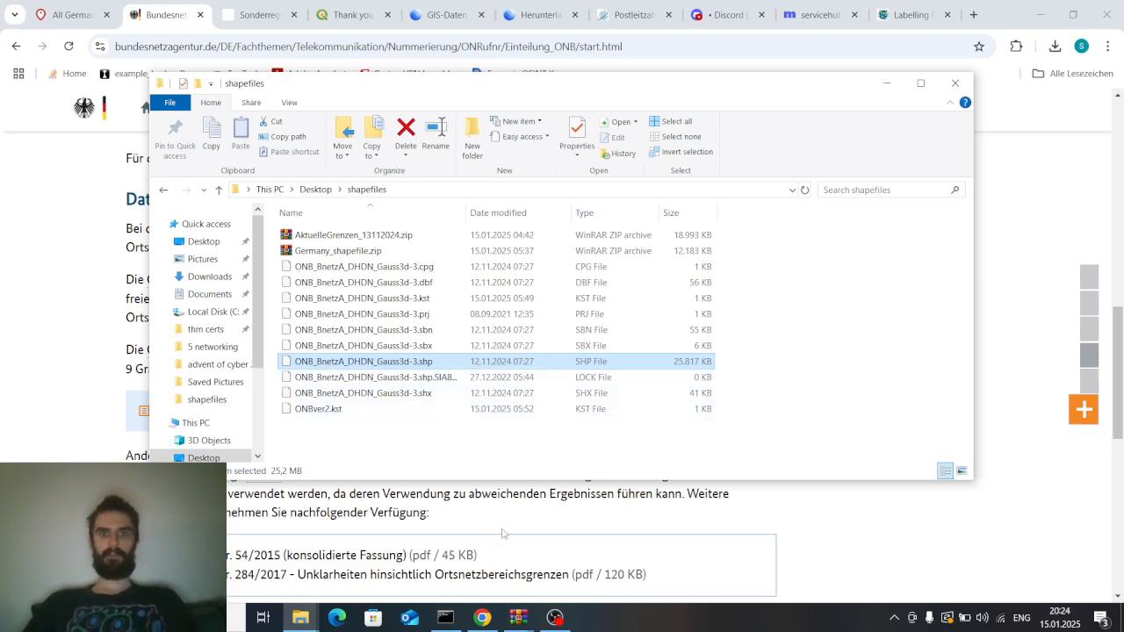
click(163, 618)
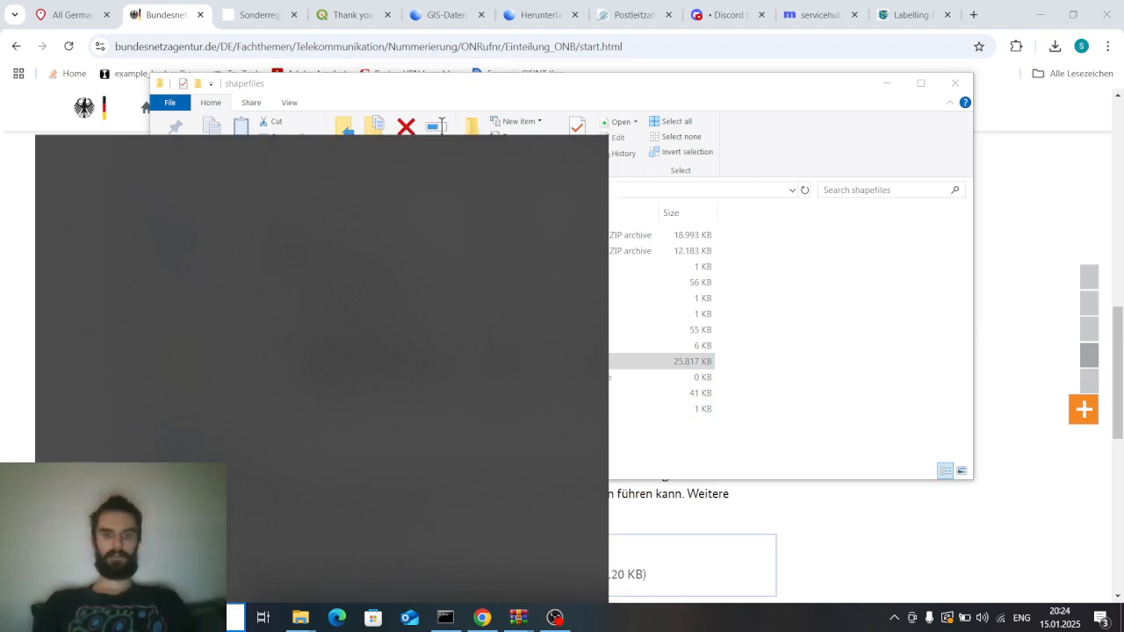
text(google earth pro)
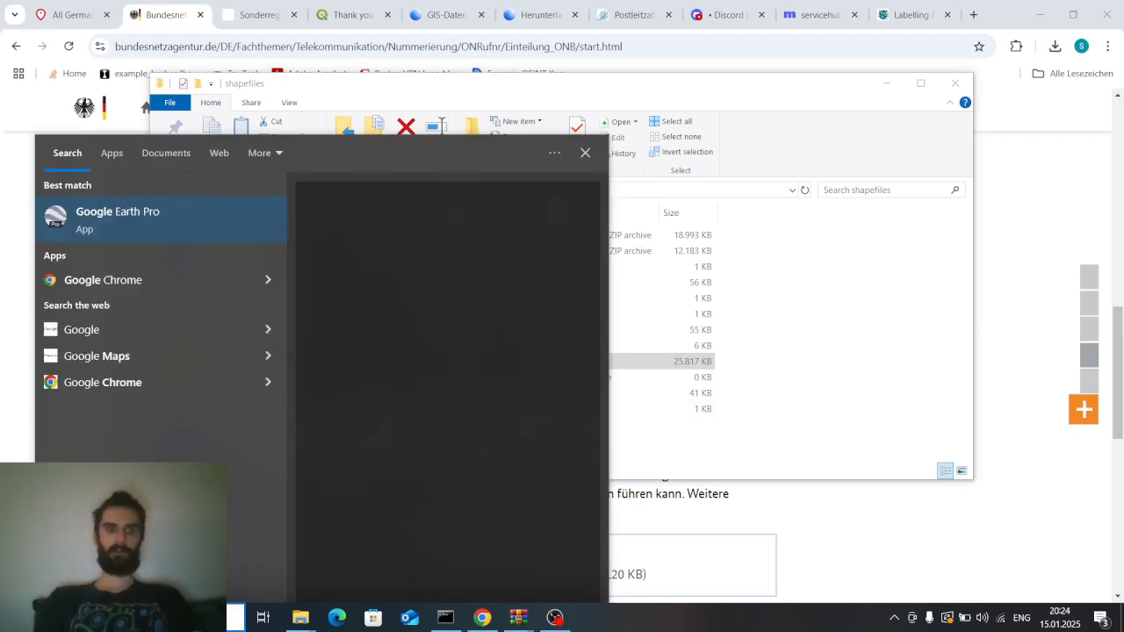
key(Return)
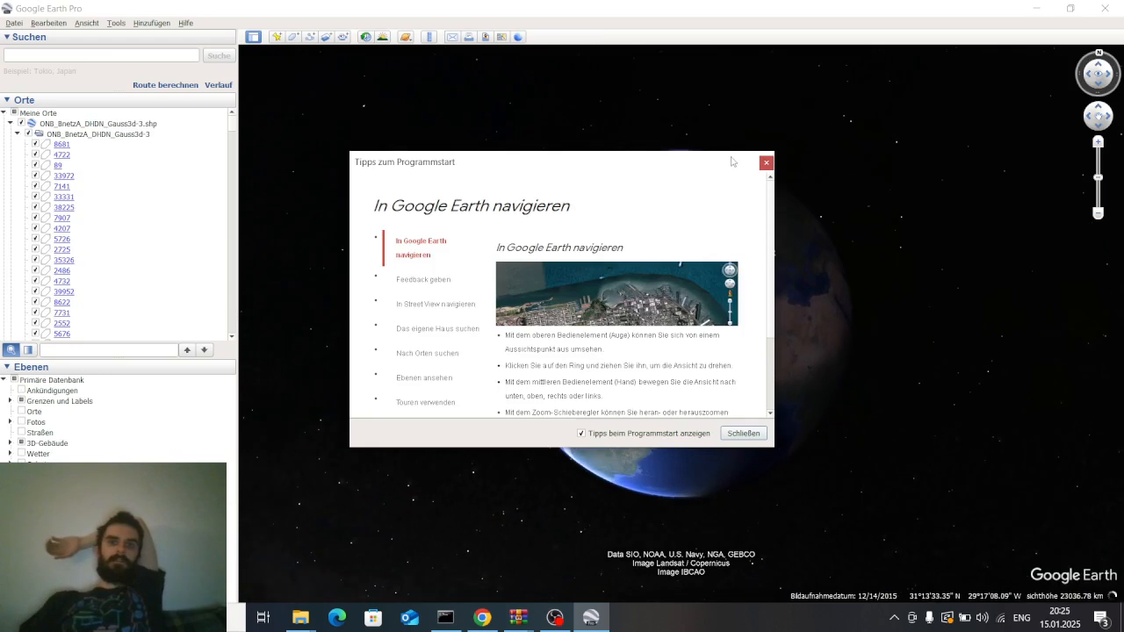
Close the startup tips and hide all layers under My Places
click(767, 163)
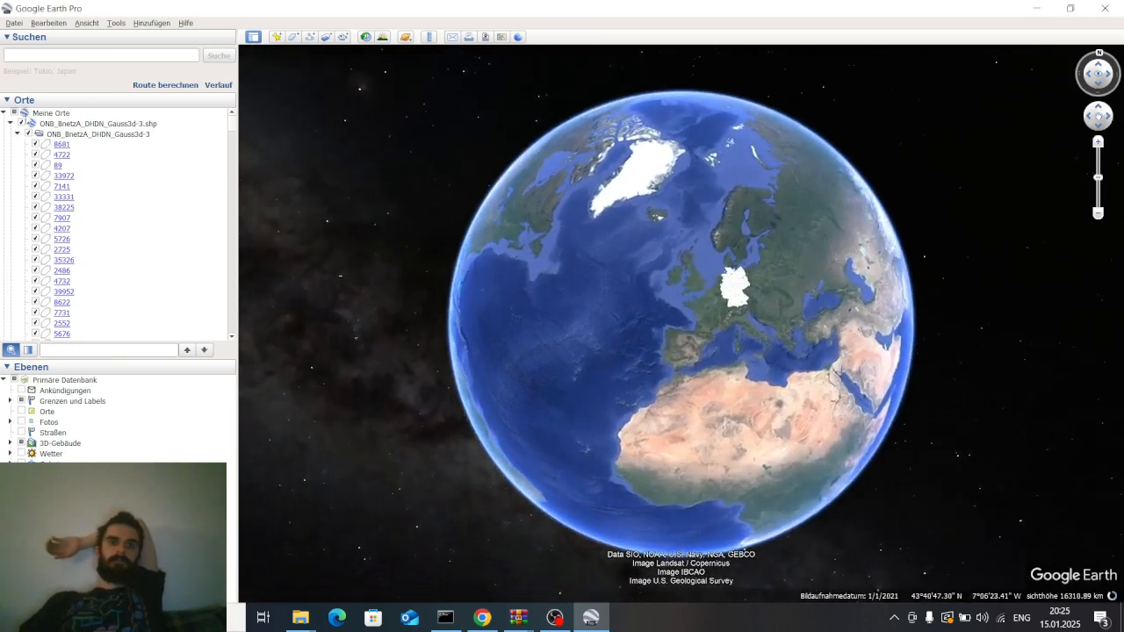
click(14, 24)
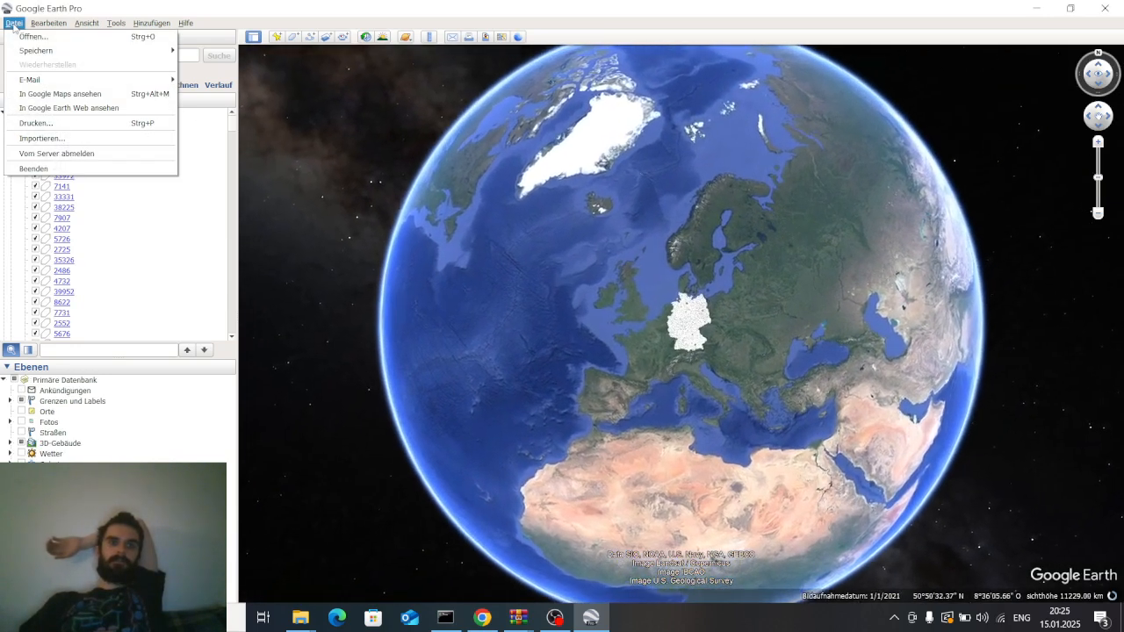
click(15, 24)
click(13, 113)
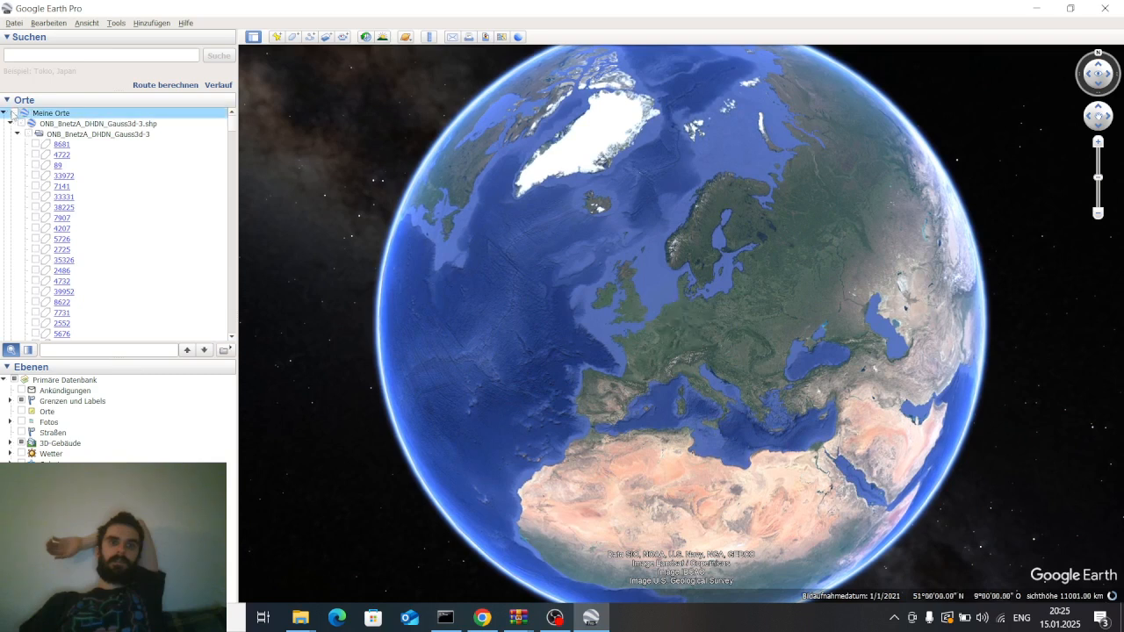
Delete the previously loaded ONB_BnetzA_DHDN_Gauss3d-3.shp layer from My Places
scroll(194, 176, down, 10)
scroll(143, 176, up, 15)
click(49, 137)
click(48, 124)
right_click(45, 123)
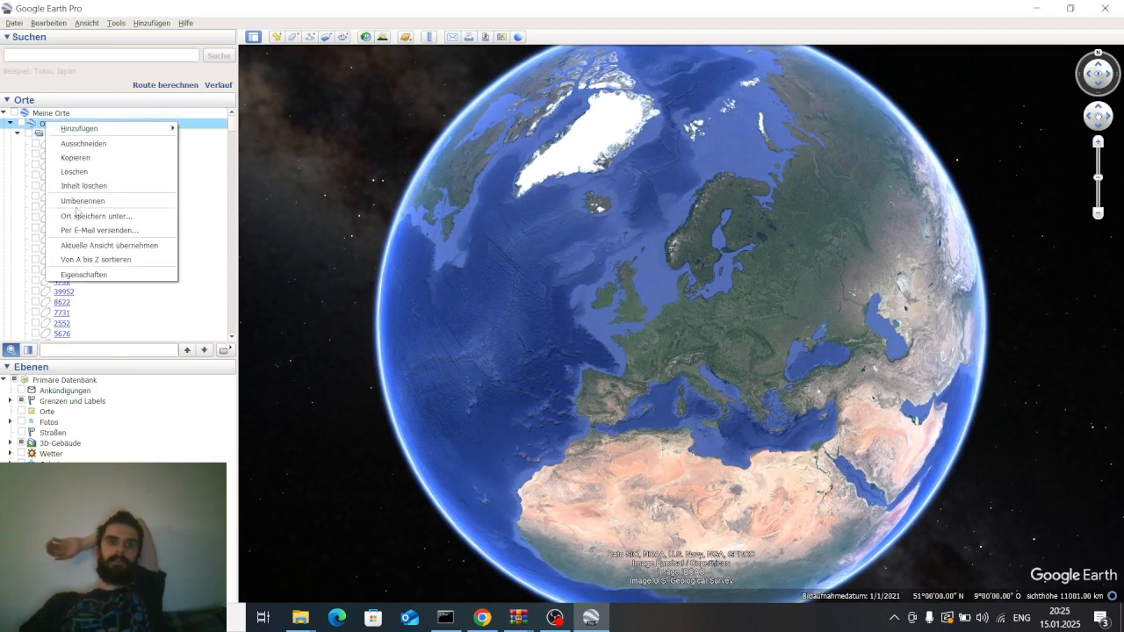
click(75, 171)
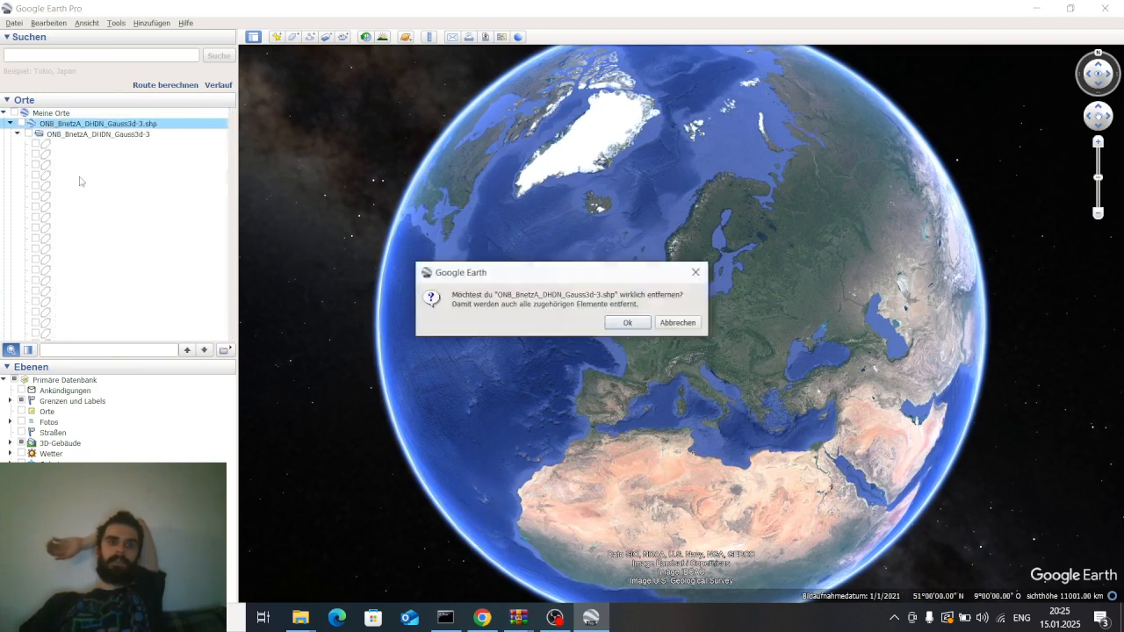
click(625, 322)
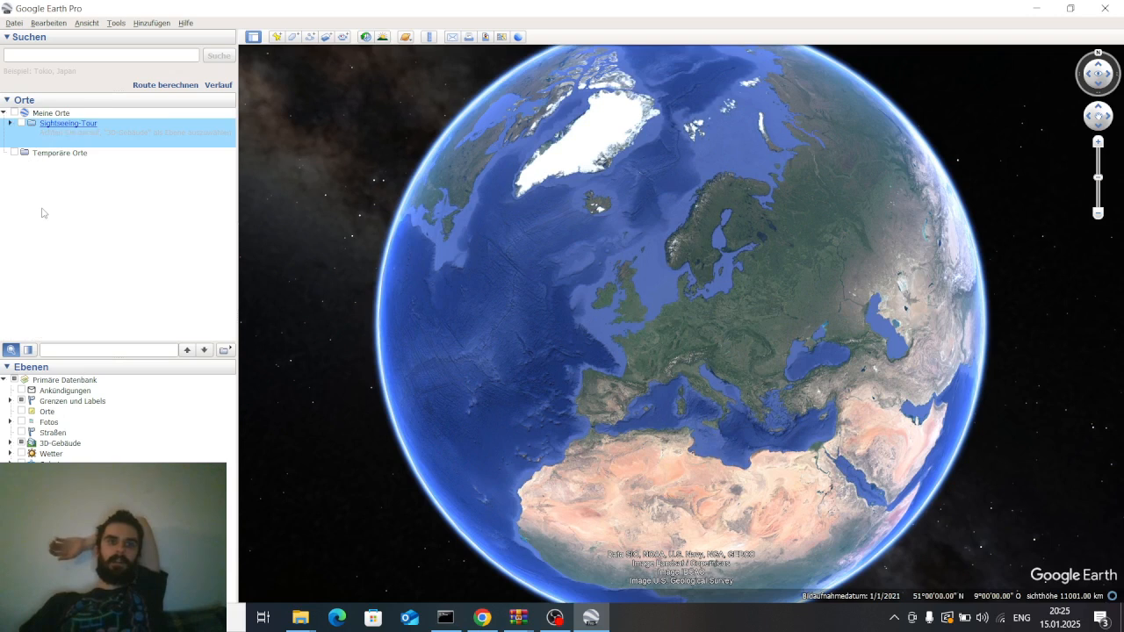
Import all elements of ONB_BnetzA_DHDN_Gauss3d-3.shp from the Desktop shapefiles folder, listing all file types, and choose to apply a style template
click(51, 176)
click(15, 24)
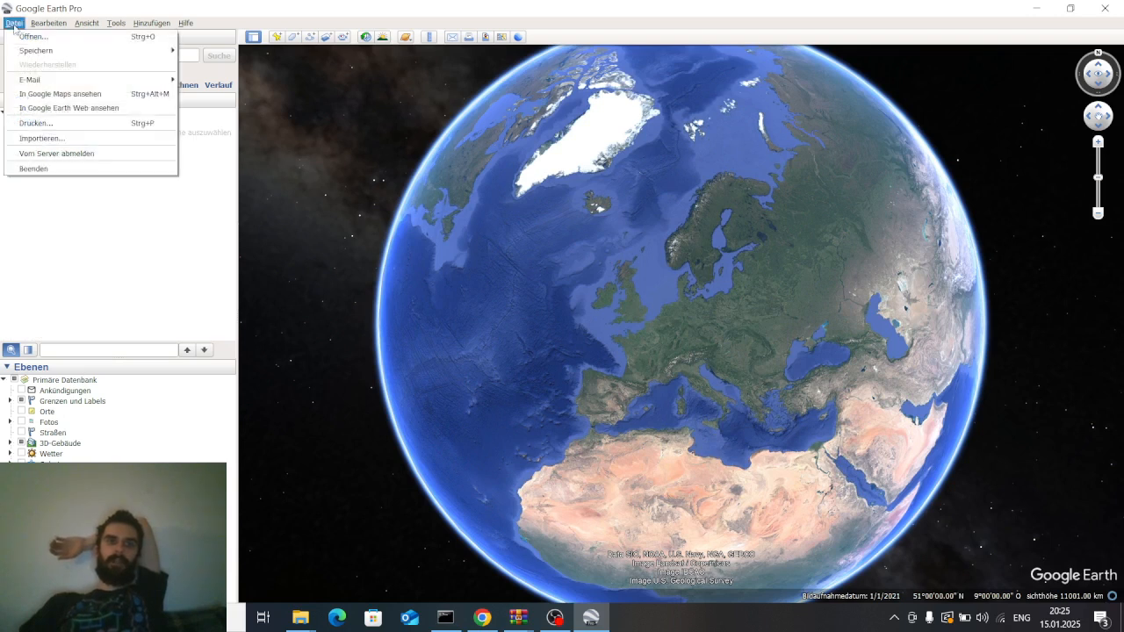
click(74, 138)
drag(195, 39, 284, 67)
click(260, 82)
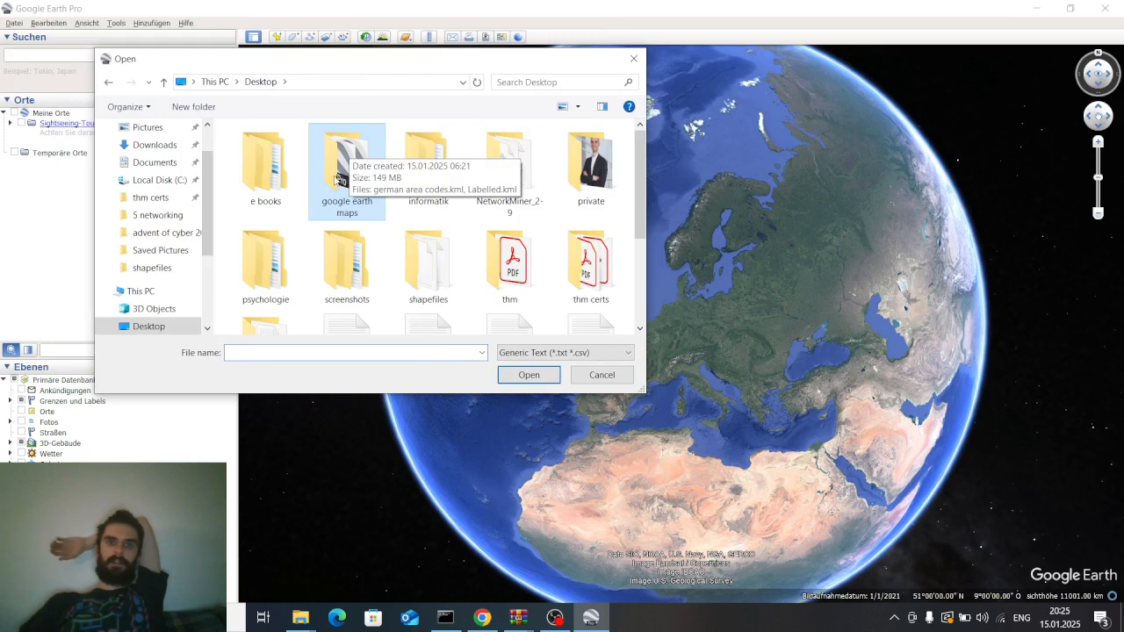
scroll(361, 197, down, 3)
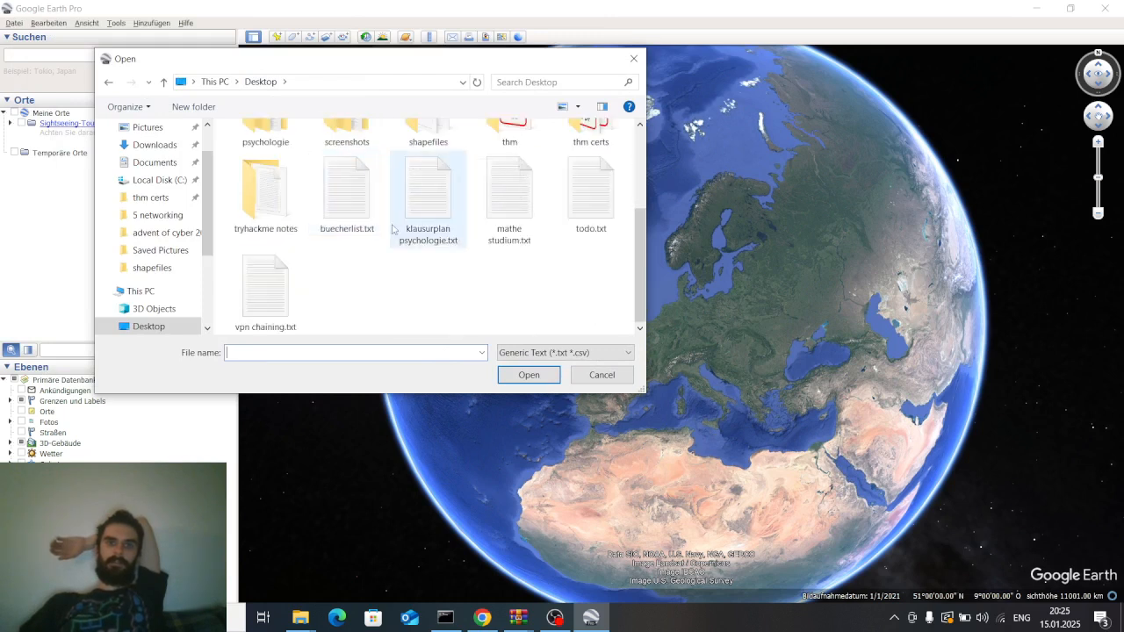
double_click(435, 136)
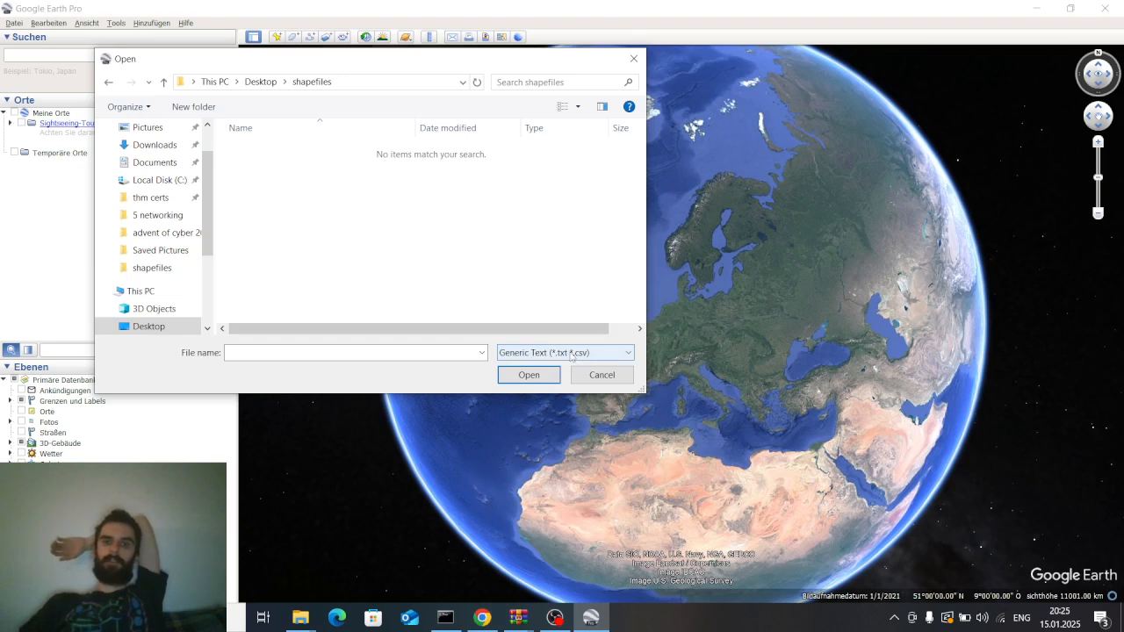
click(544, 353)
scroll(553, 272, down, 3)
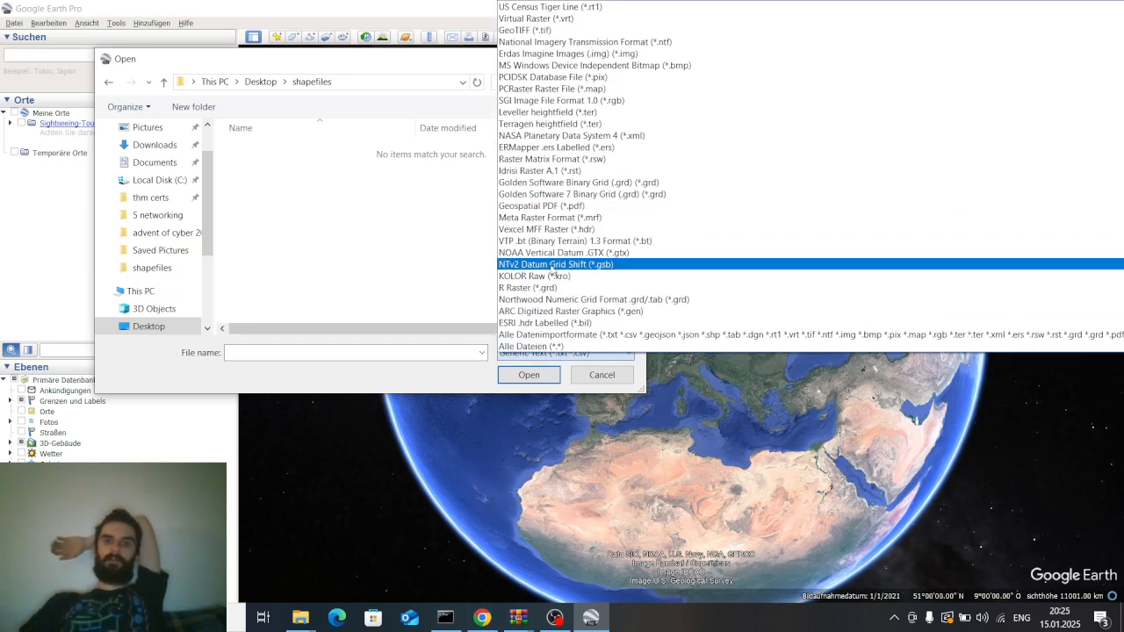
click(537, 346)
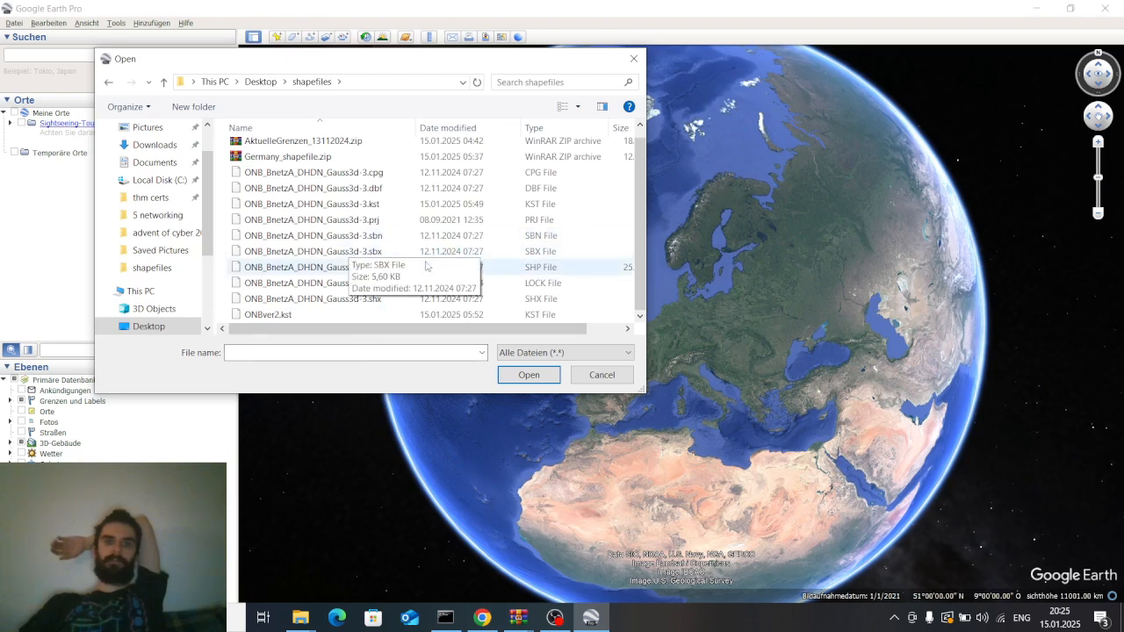
scroll(334, 229, down, 1)
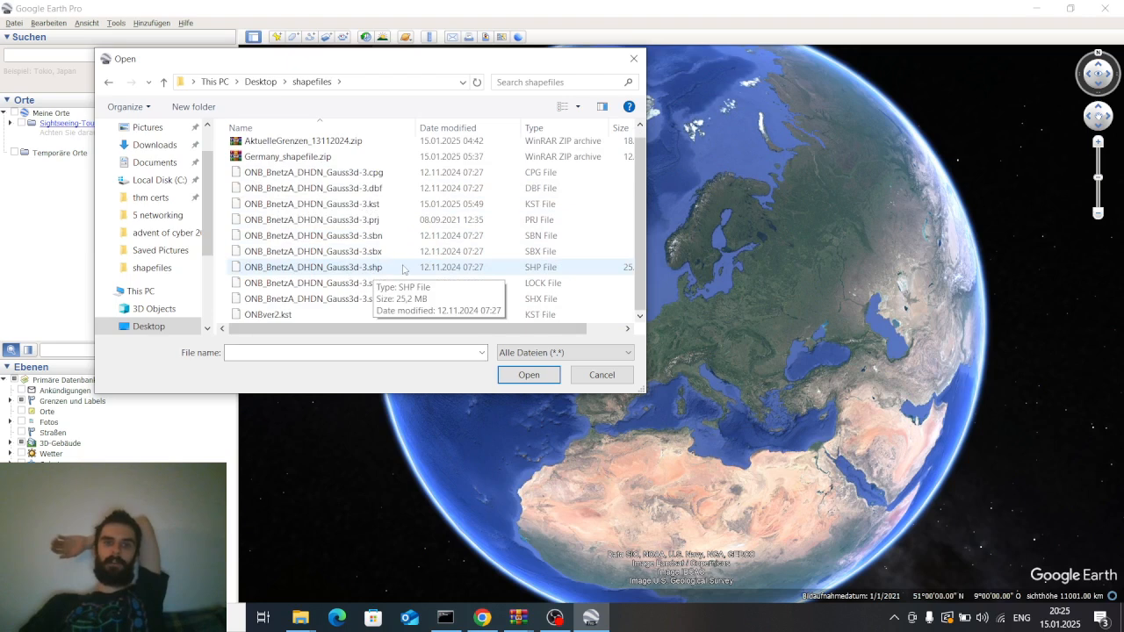
double_click(402, 268)
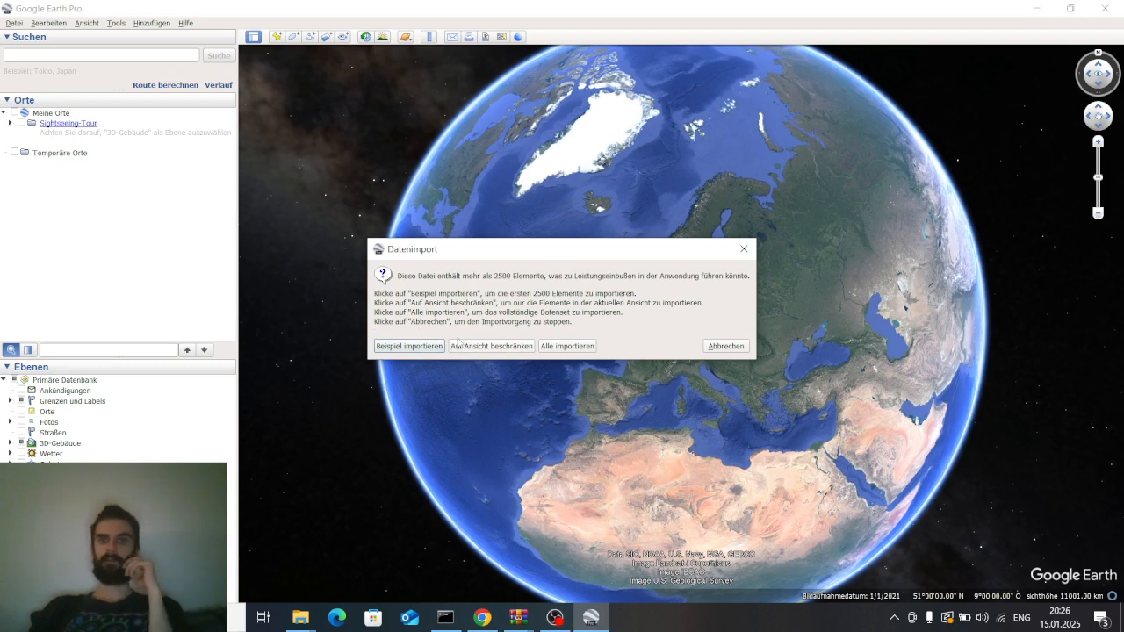
click(586, 348)
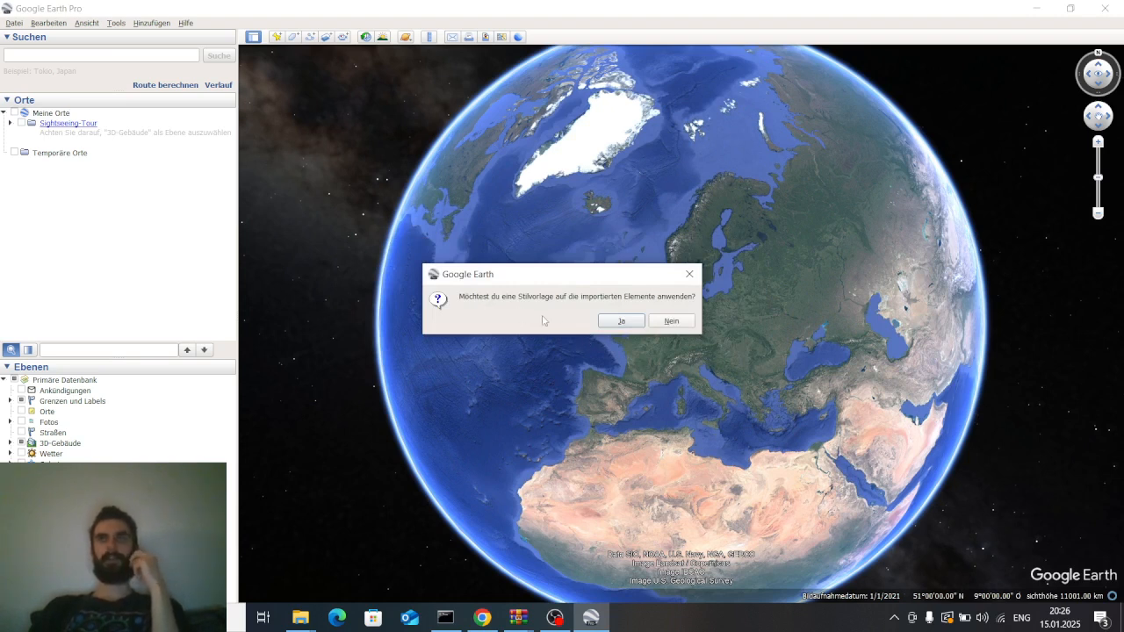
click(621, 321)
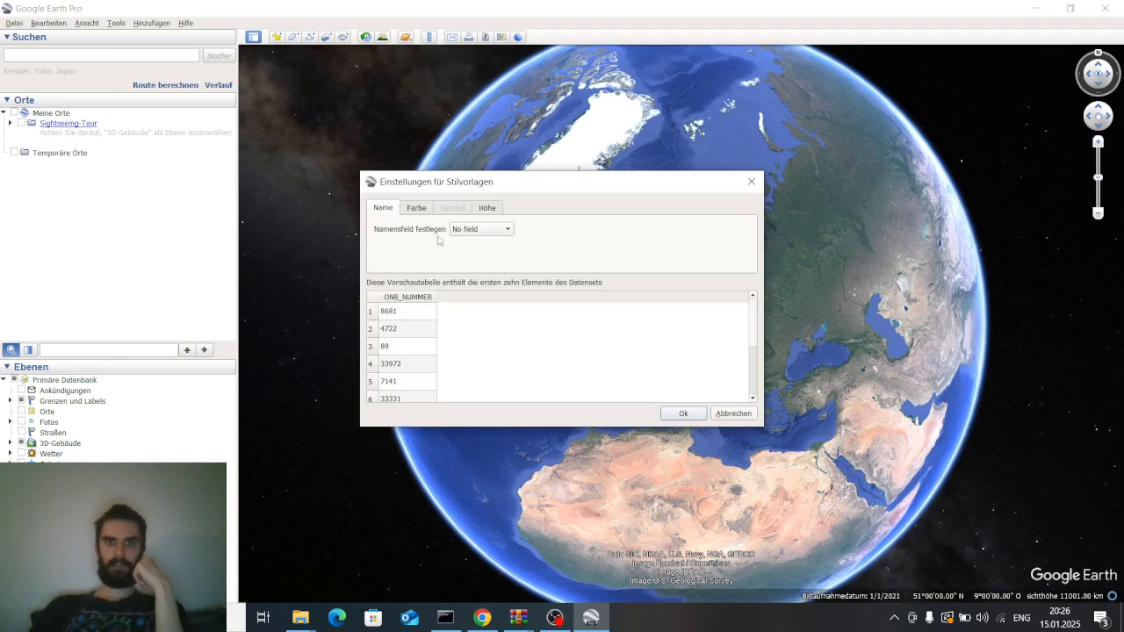
Review the Name, Farbe and Höhe tabs of the style template settings
click(419, 211)
click(484, 211)
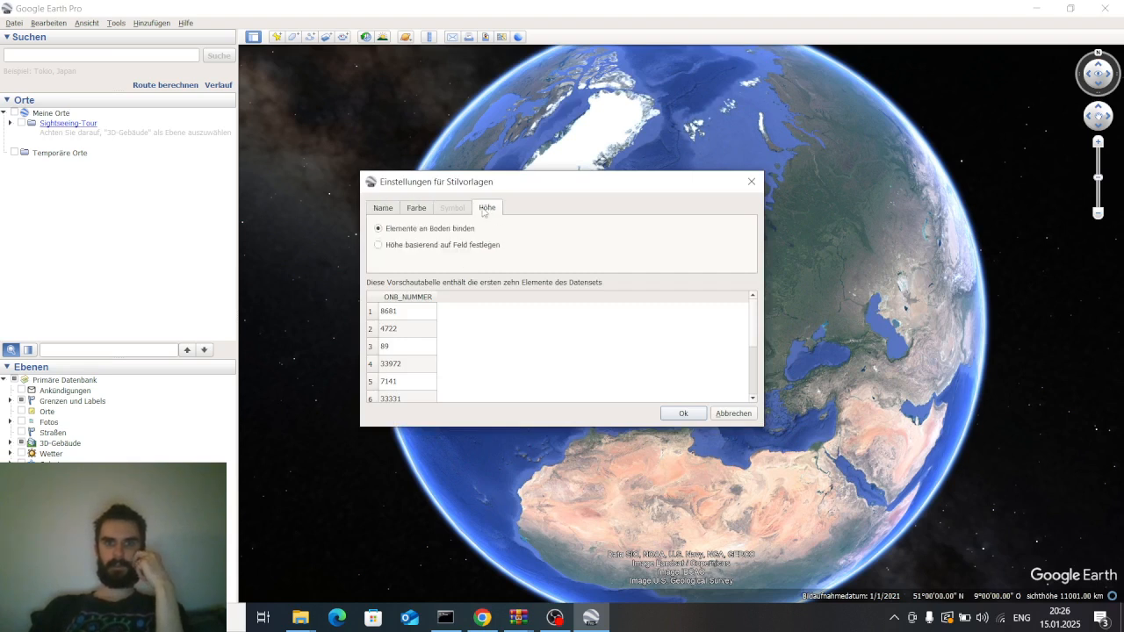
click(417, 211)
click(386, 210)
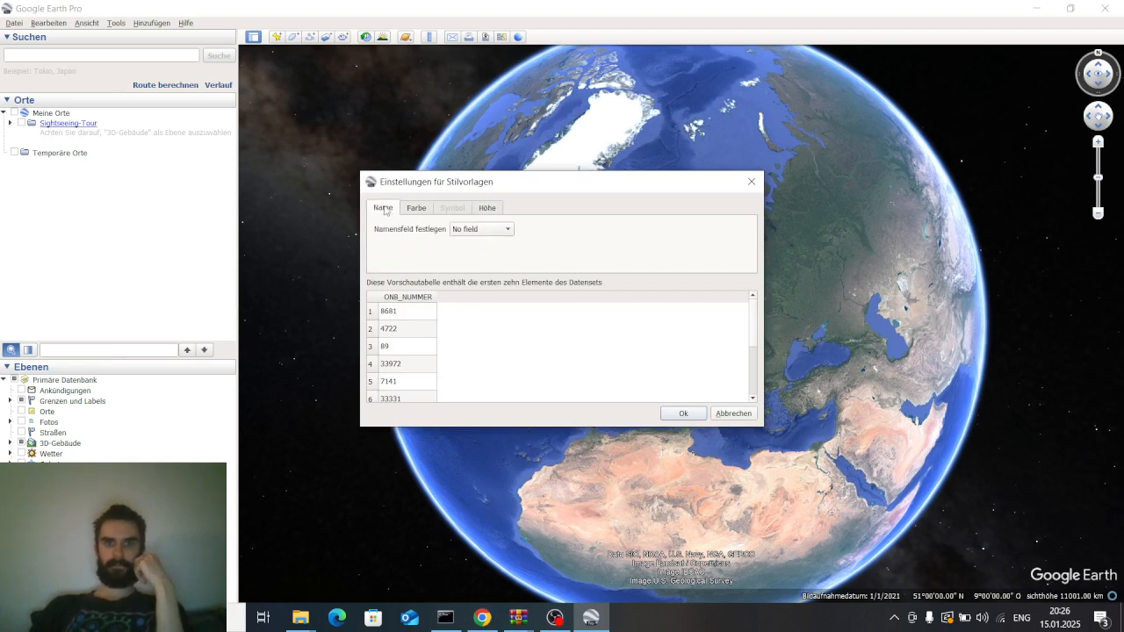
click(419, 211)
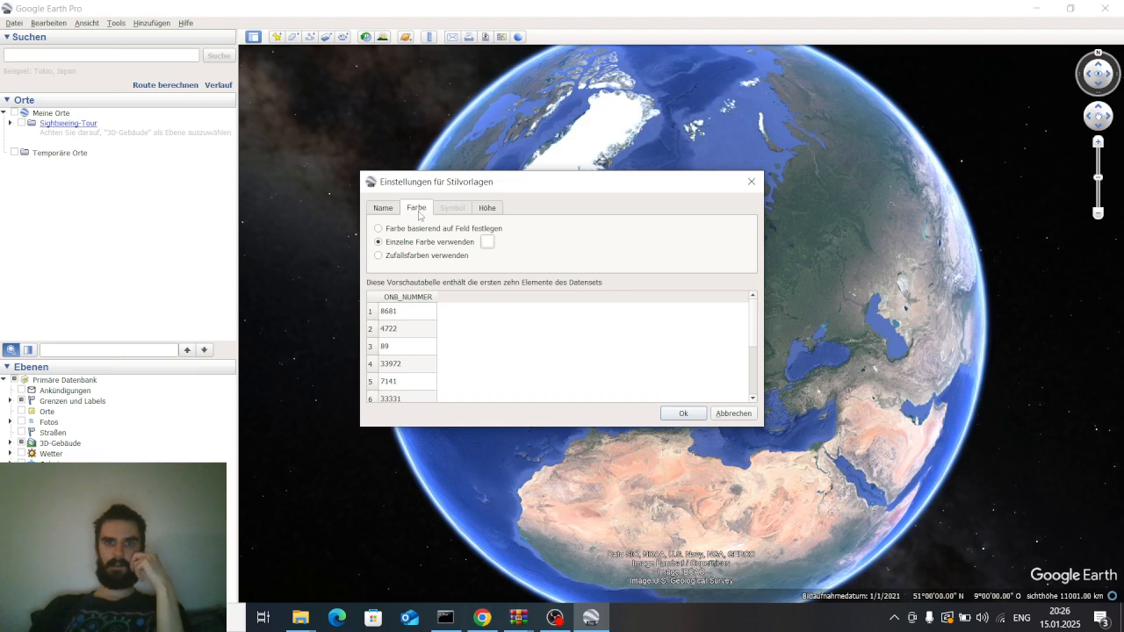
click(383, 211)
click(416, 209)
click(486, 208)
click(418, 208)
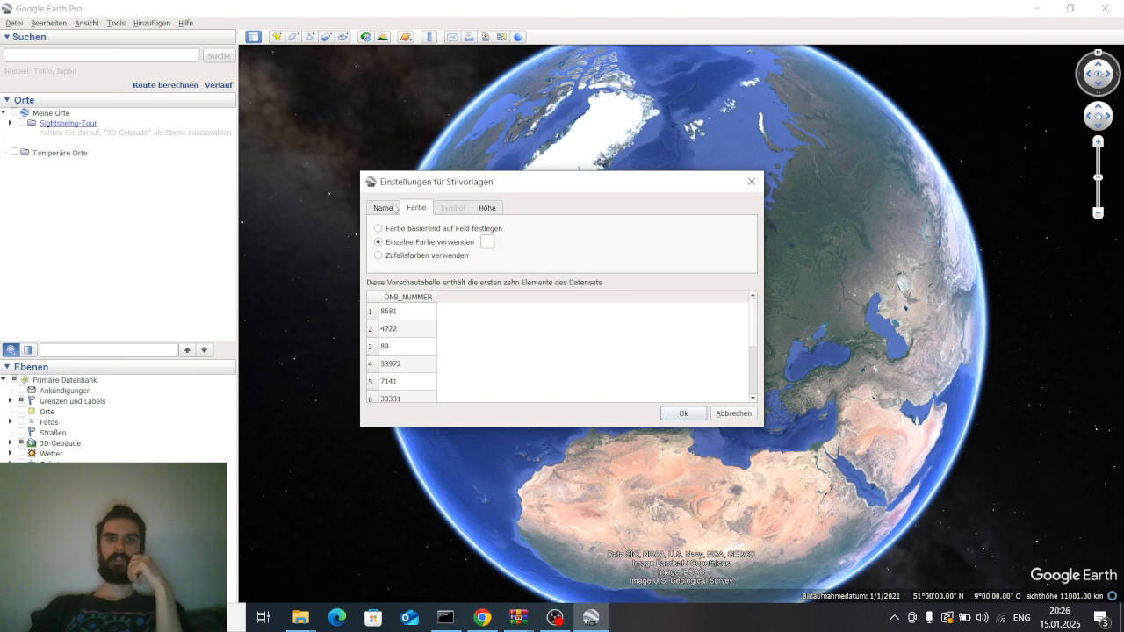
Keep a single colour for the style template instead of a field-based colour and confirm the settings
click(378, 228)
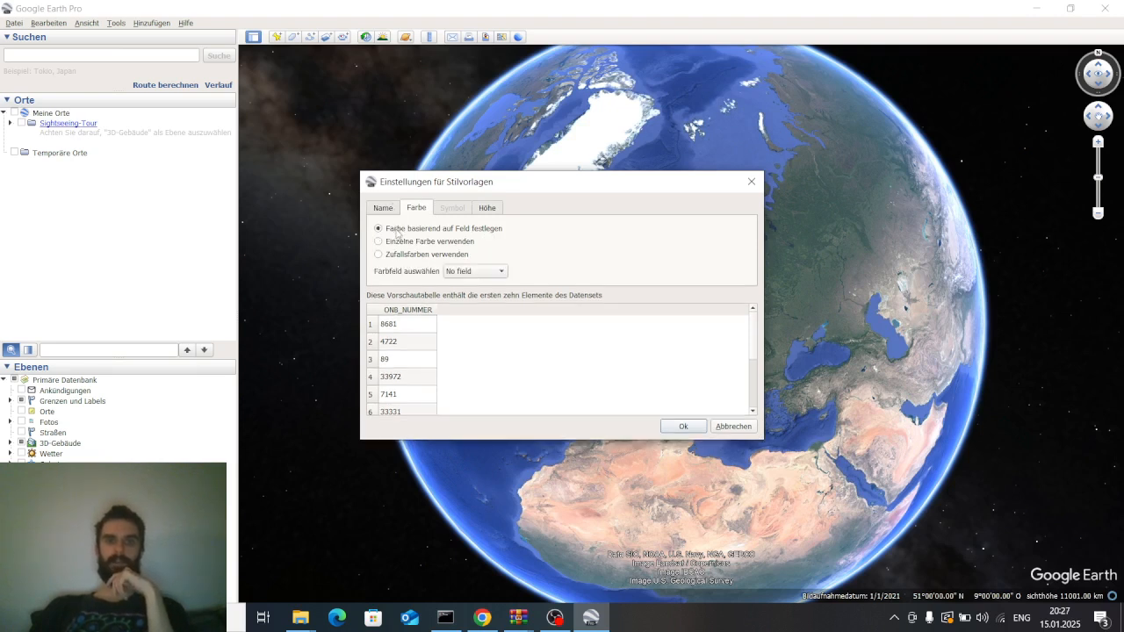
click(483, 271)
click(470, 272)
click(413, 243)
click(476, 211)
click(417, 210)
click(371, 209)
click(694, 427)
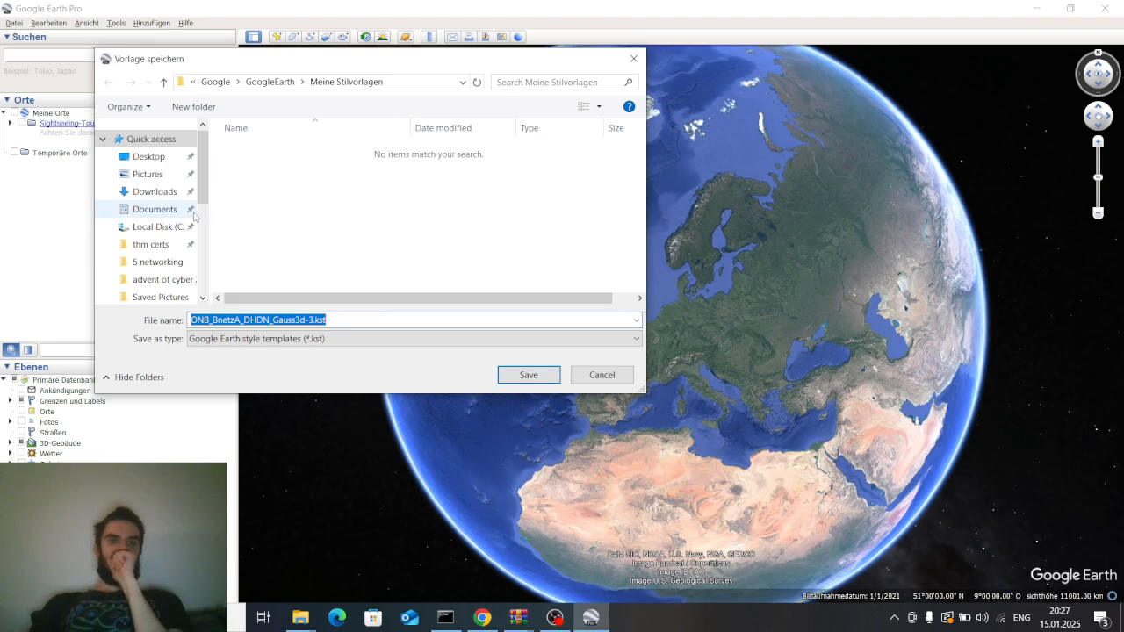
Save the style template as tutorial.kst in the Desktop shapefiles folder
scroll(156, 198, down, 1)
scroll(156, 199, down, 1)
scroll(156, 185, up, 3)
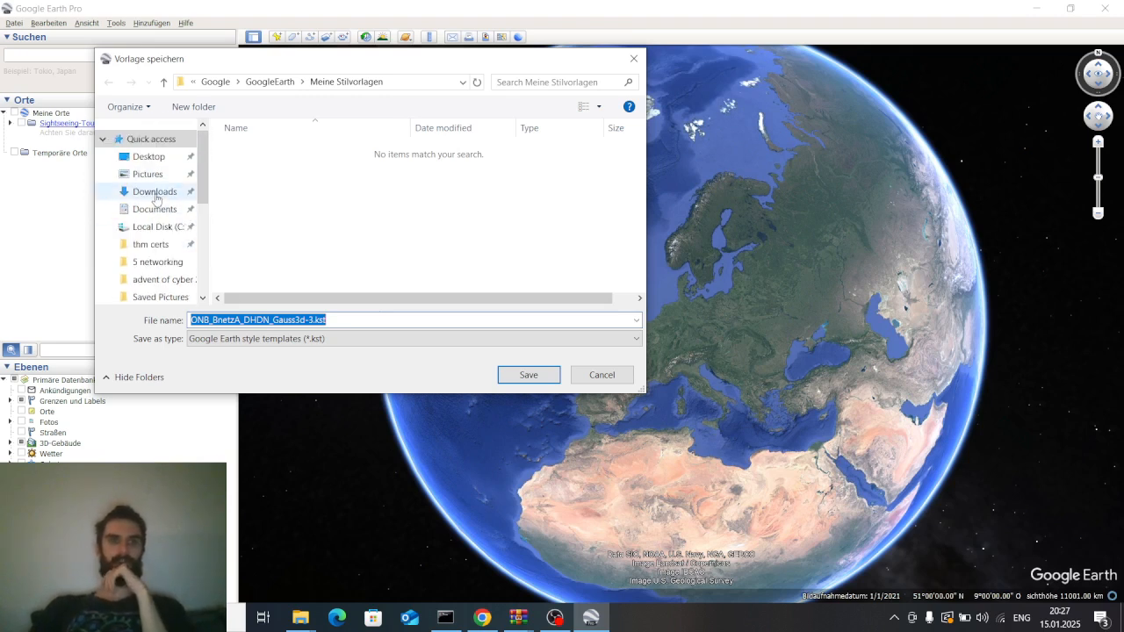
scroll(150, 224, down, 2)
scroll(162, 230, up, 2)
click(146, 157)
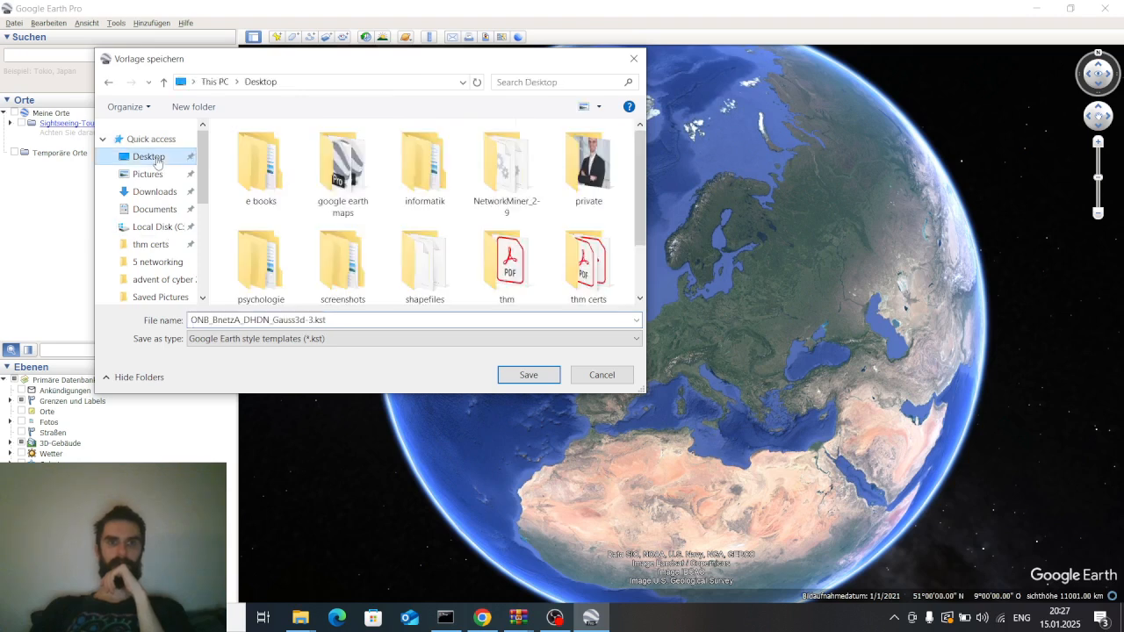
scroll(321, 248, down, 1)
scroll(321, 248, up, 1)
scroll(322, 248, down, 1)
scroll(322, 248, up, 1)
scroll(321, 248, down, 1)
scroll(321, 247, up, 1)
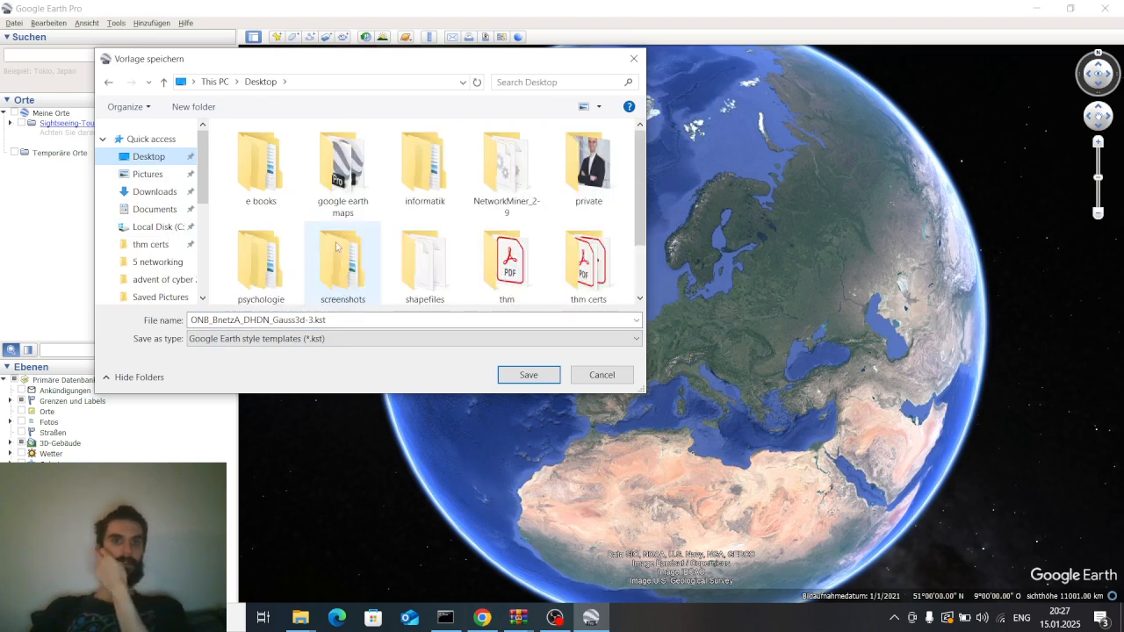
double_click(425, 255)
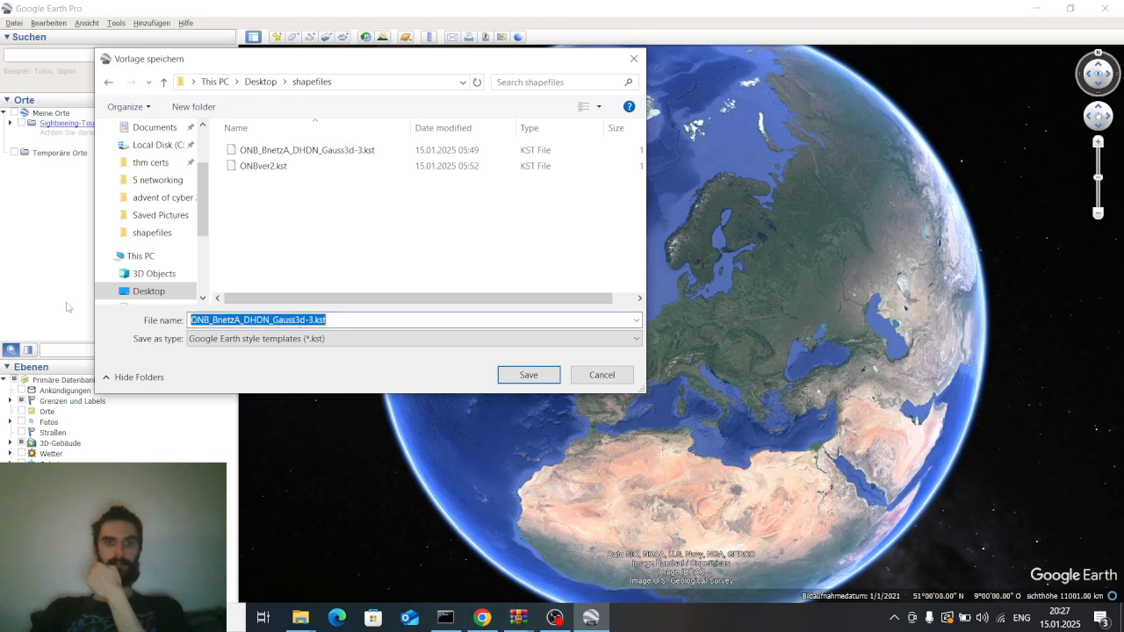
click(315, 320)
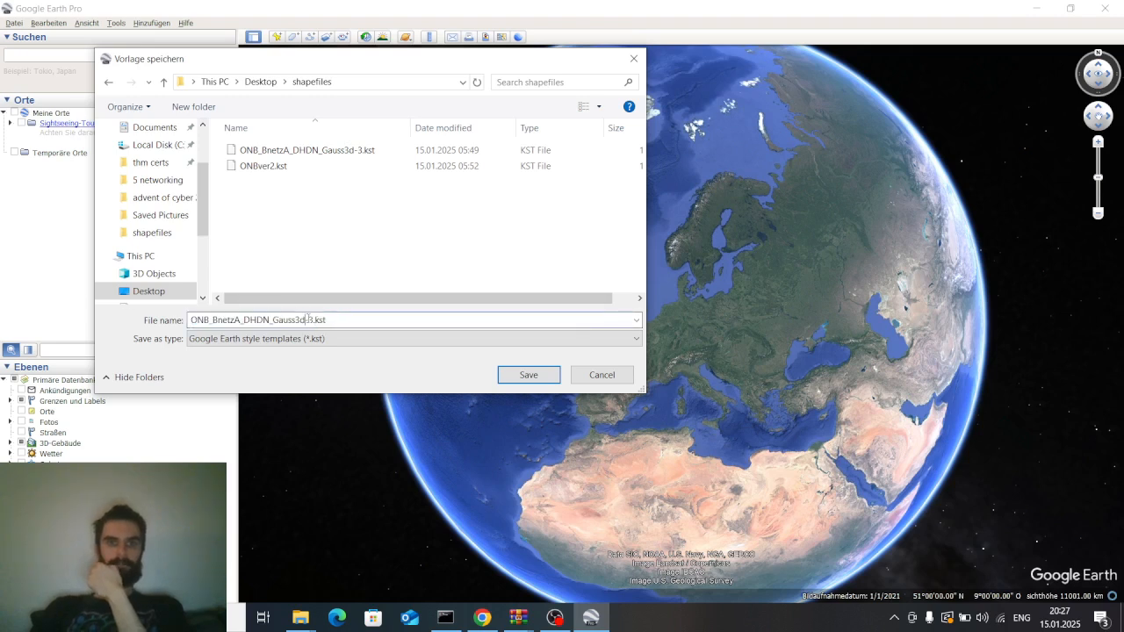
drag(315, 320, 190, 320)
text(tuutro)
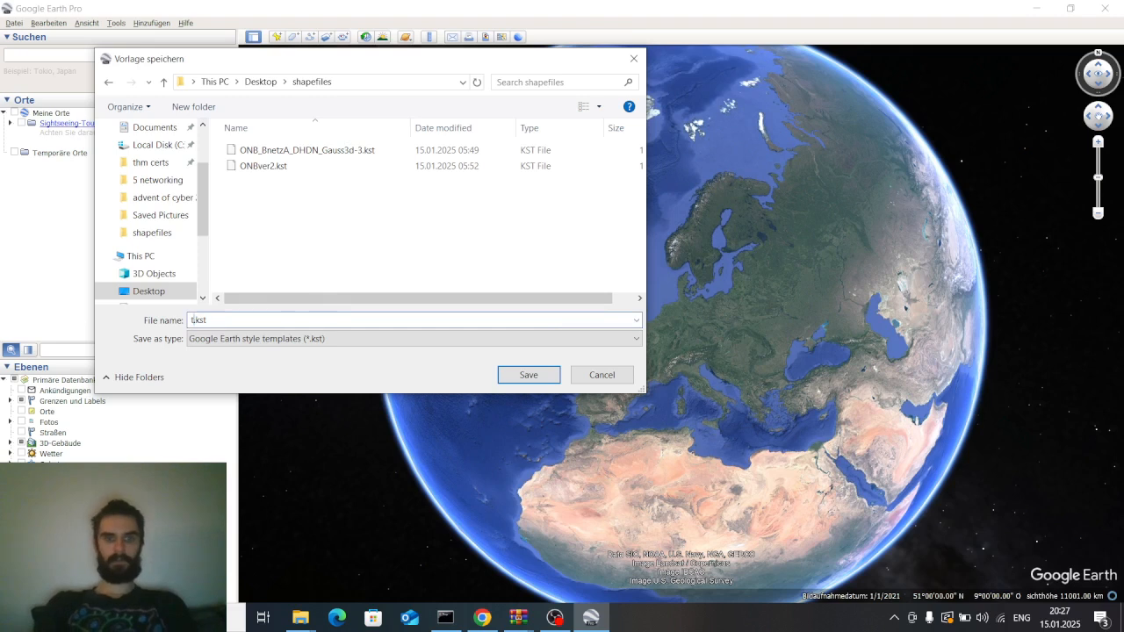
key(BackSpace)
key(BackSpace)
key(BackSpace)
key(BackSpace)
text(turoal)
key(BackSpace)
key(BackSpace)
text(ial)
key(BackSpace)
key(BackSpace)
key(BackSpace)
key(BackSpace)
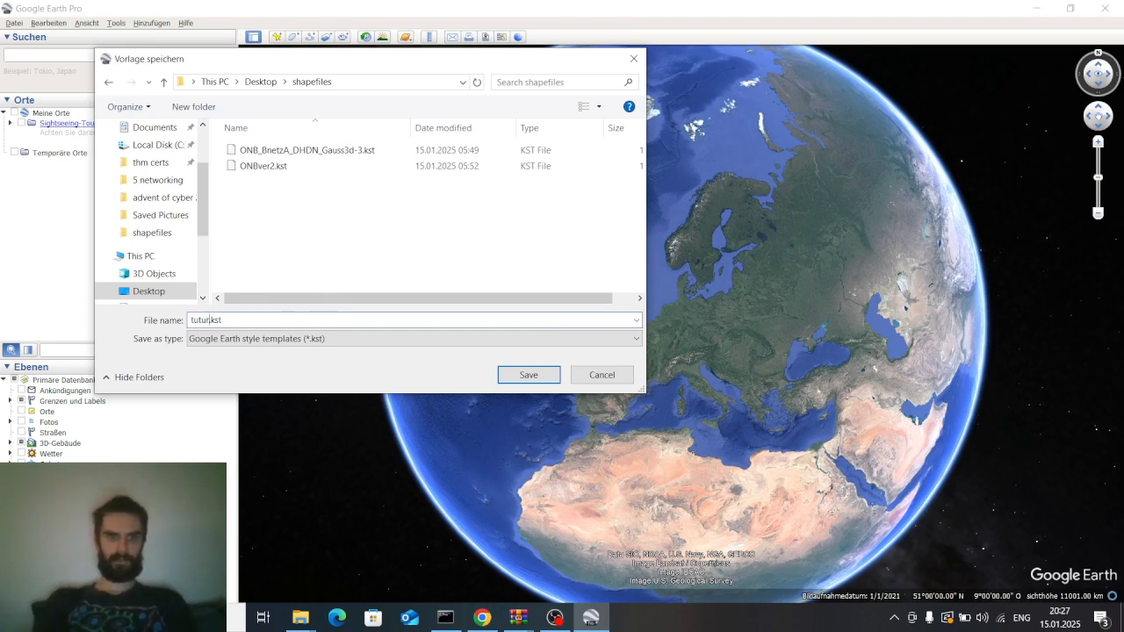
key(BackSpace)
key(BackSpace)
text(orial)
key(Return)
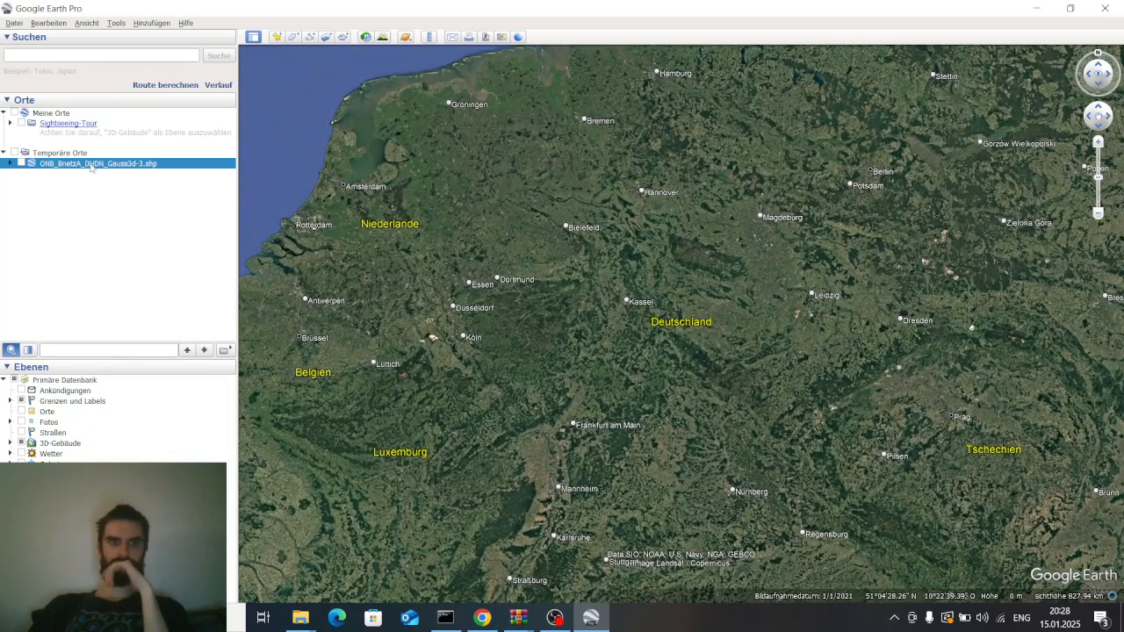
Enable the imported ONB_BnetzA_DHDN_Gauss3d-3.shp layer under Temporäre Orte and view Germany
click(21, 165)
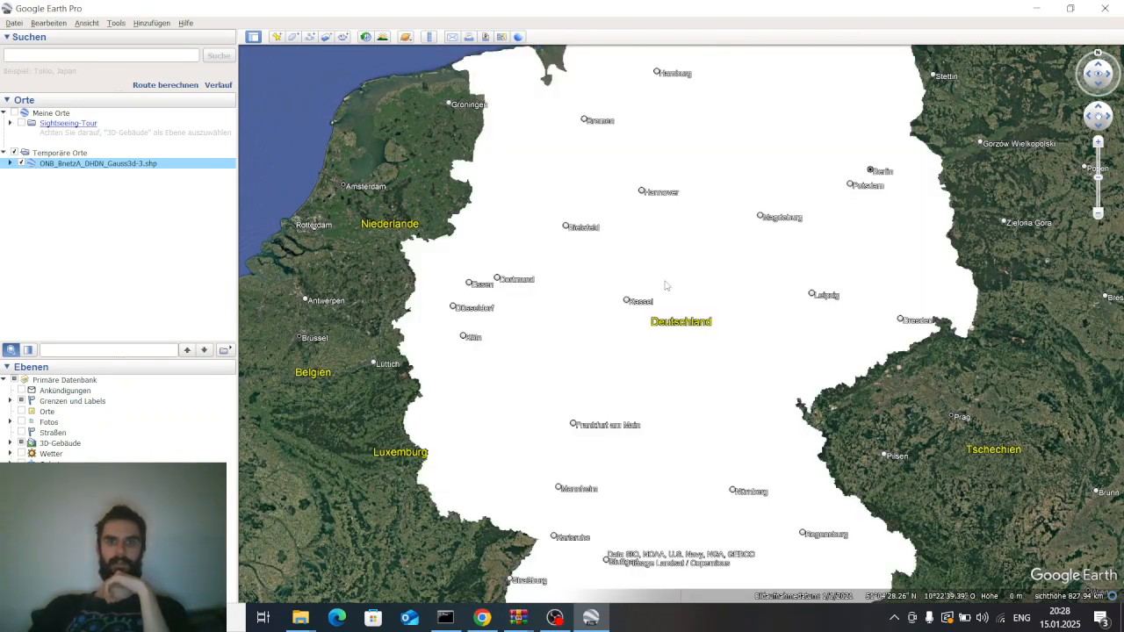
drag(664, 281, 601, 225)
drag(661, 268, 626, 231)
drag(515, 378, 529, 359)
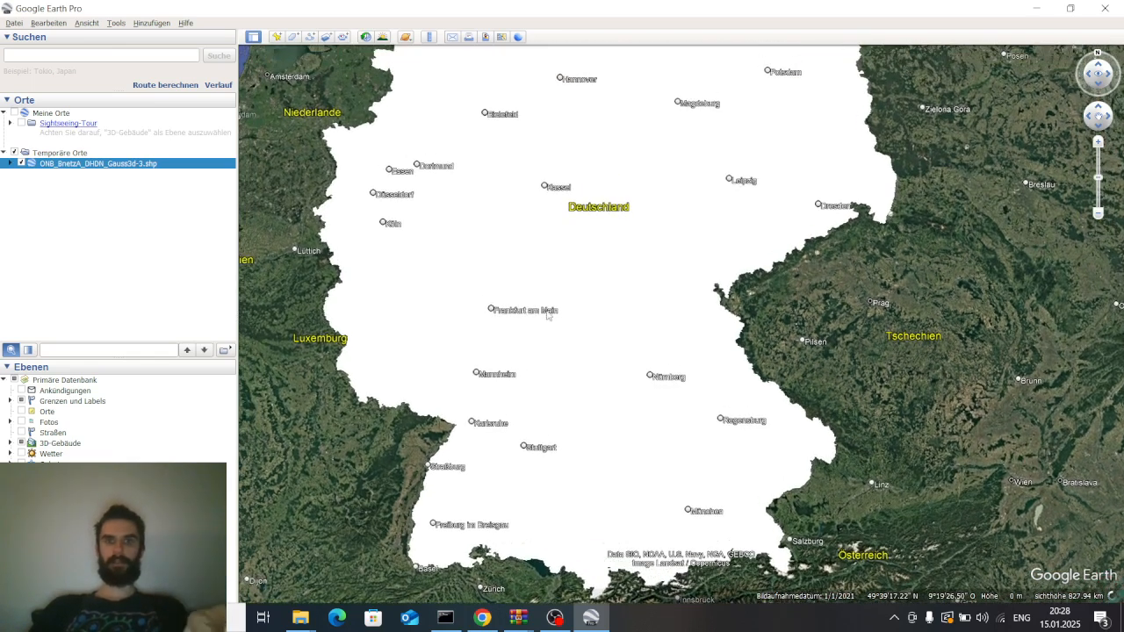
scroll(575, 173, up, 2)
drag(621, 246, 674, 332)
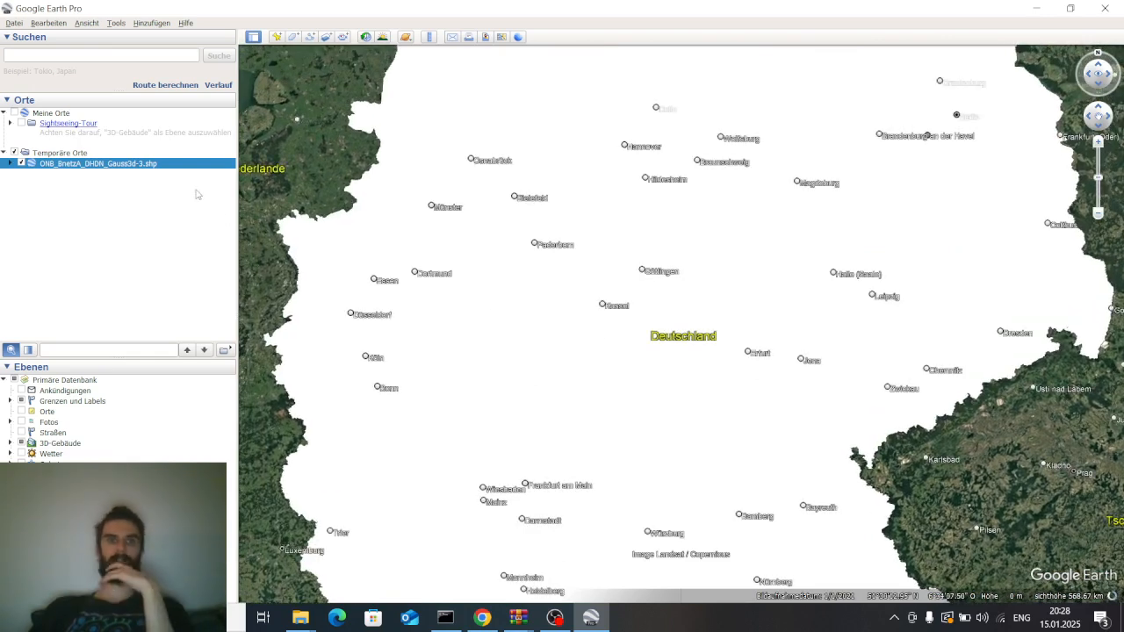
right_click(131, 166)
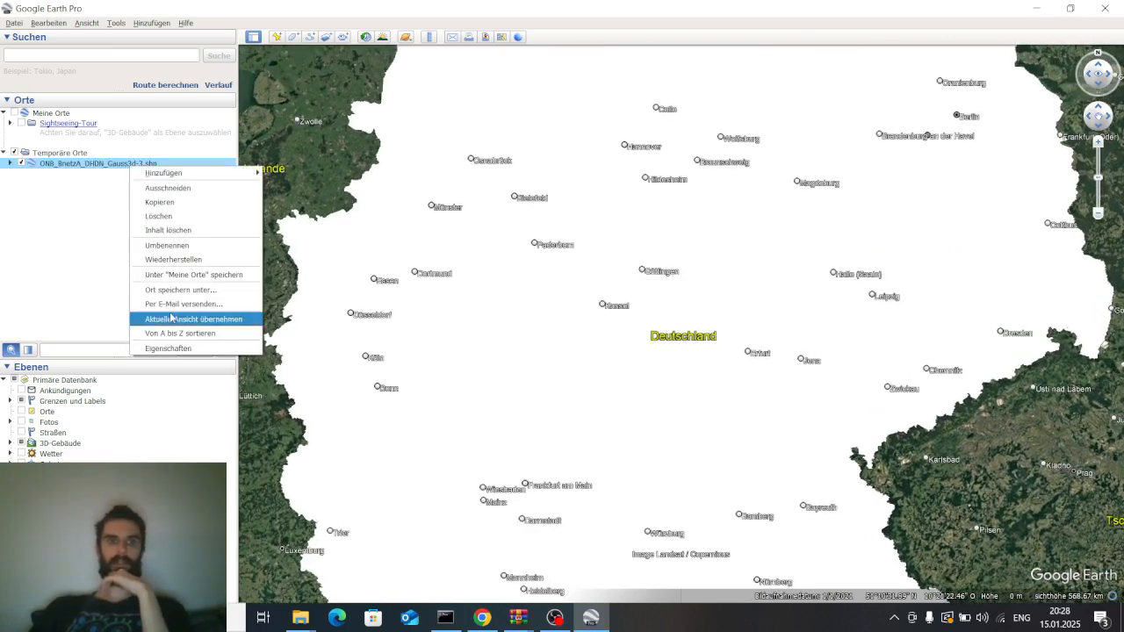
click(11, 244)
click(139, 165)
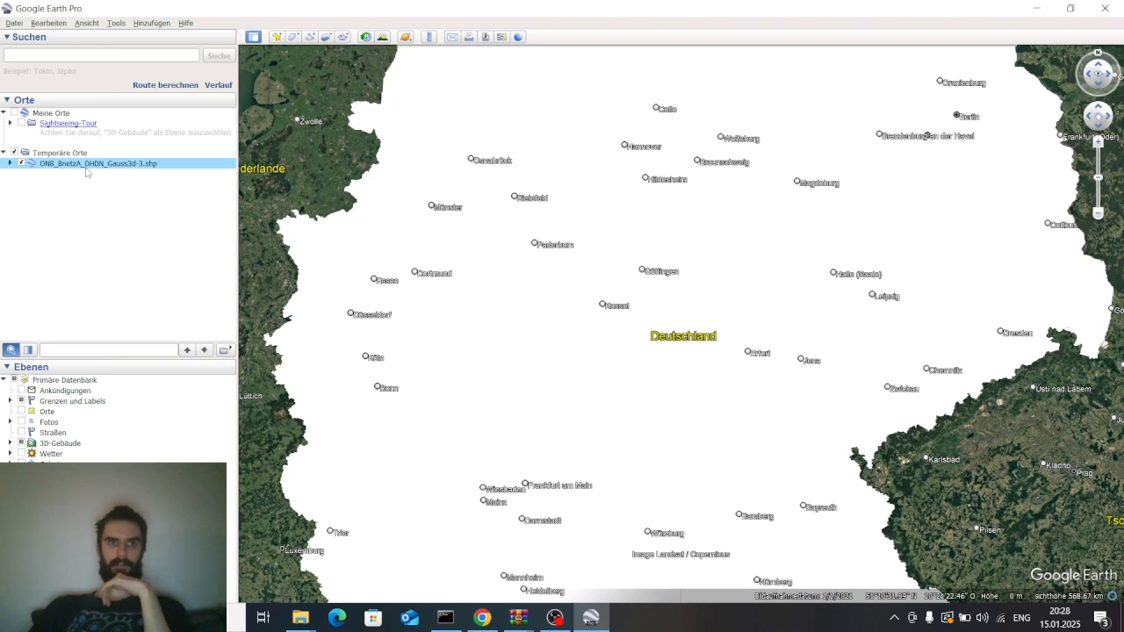
Open the ONB layer's properties and assign the same style to all its elements
right_click(136, 167)
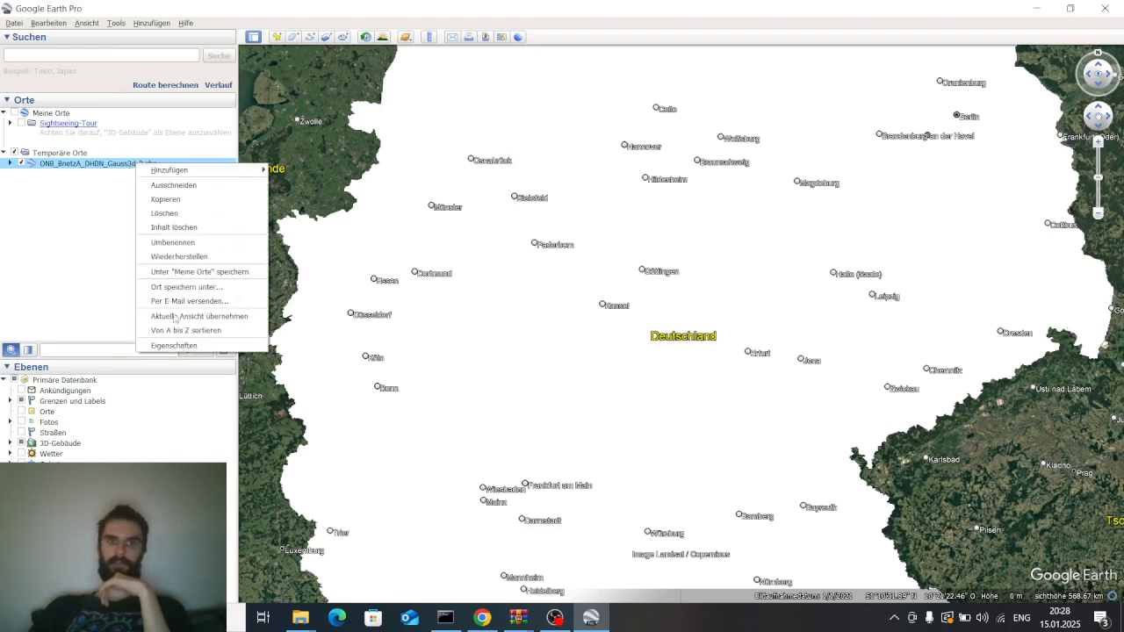
click(177, 345)
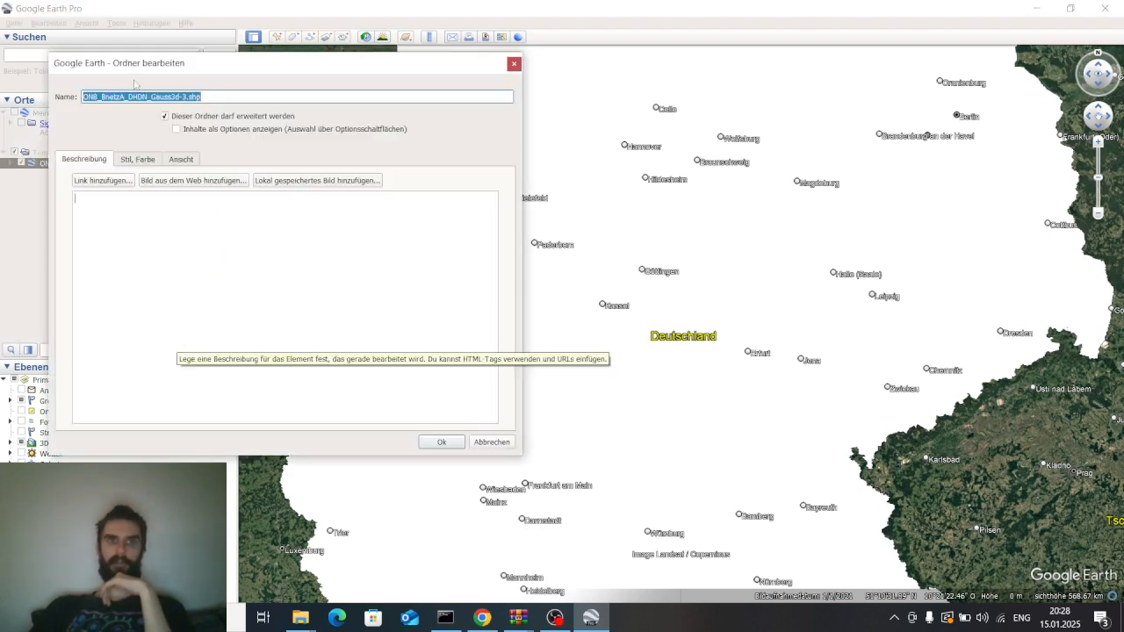
drag(202, 76, 315, 98)
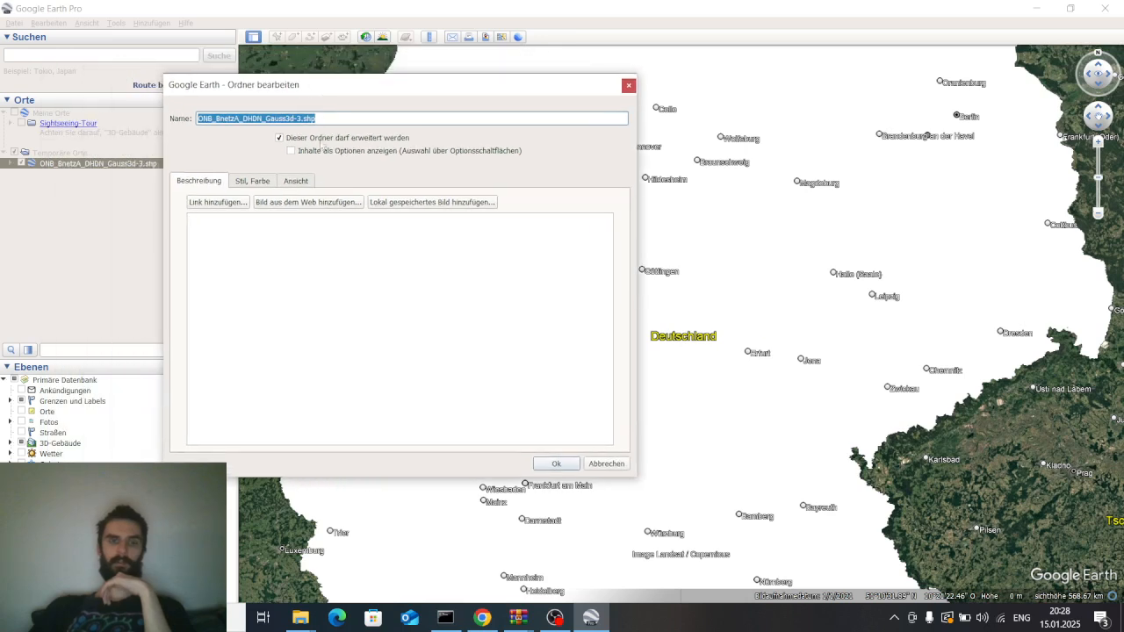
click(239, 182)
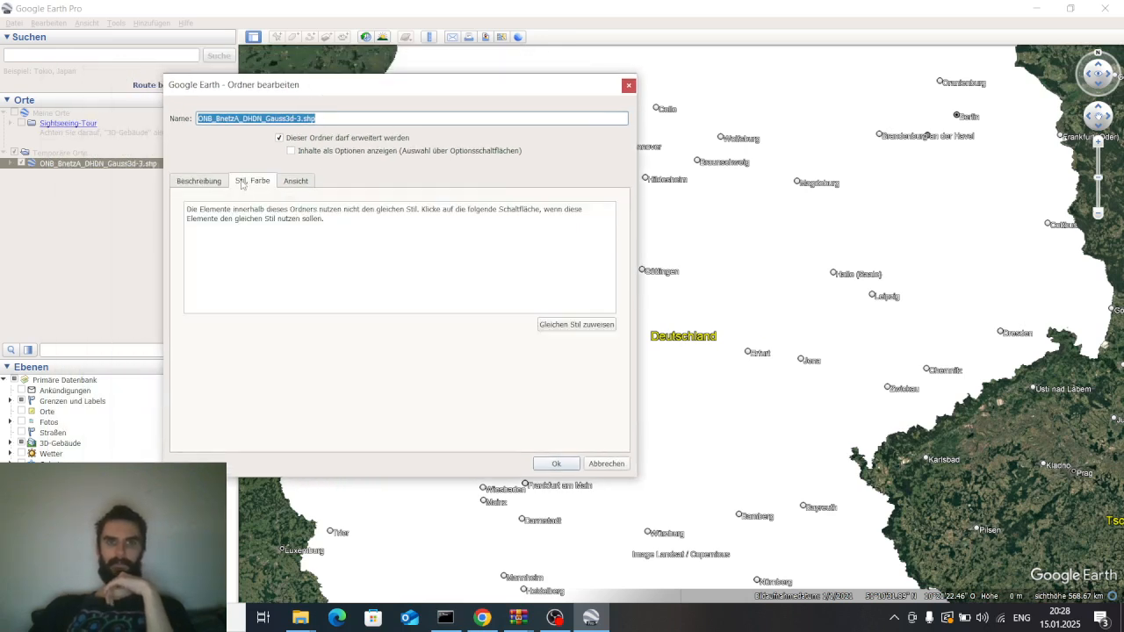
drag(293, 216, 312, 211)
click(313, 211)
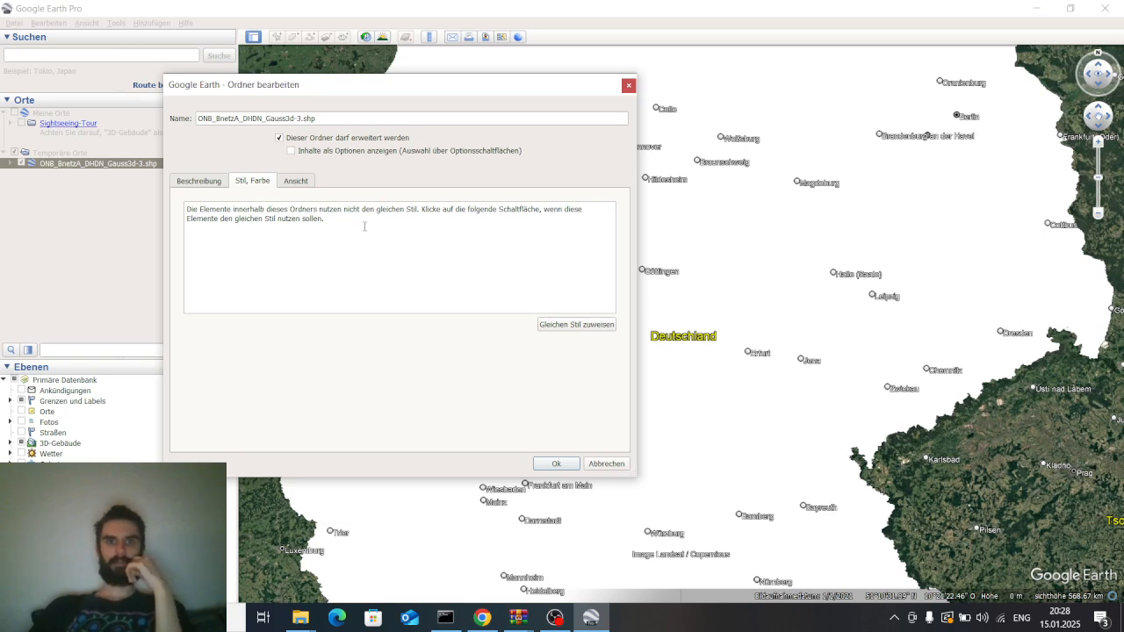
click(215, 180)
click(239, 187)
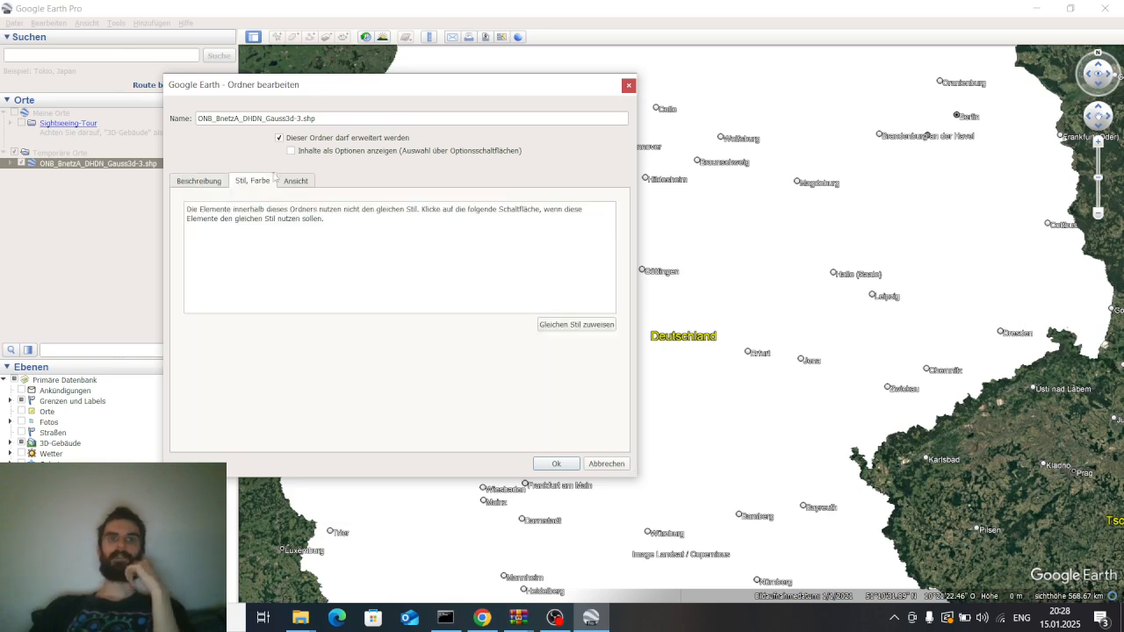
click(576, 325)
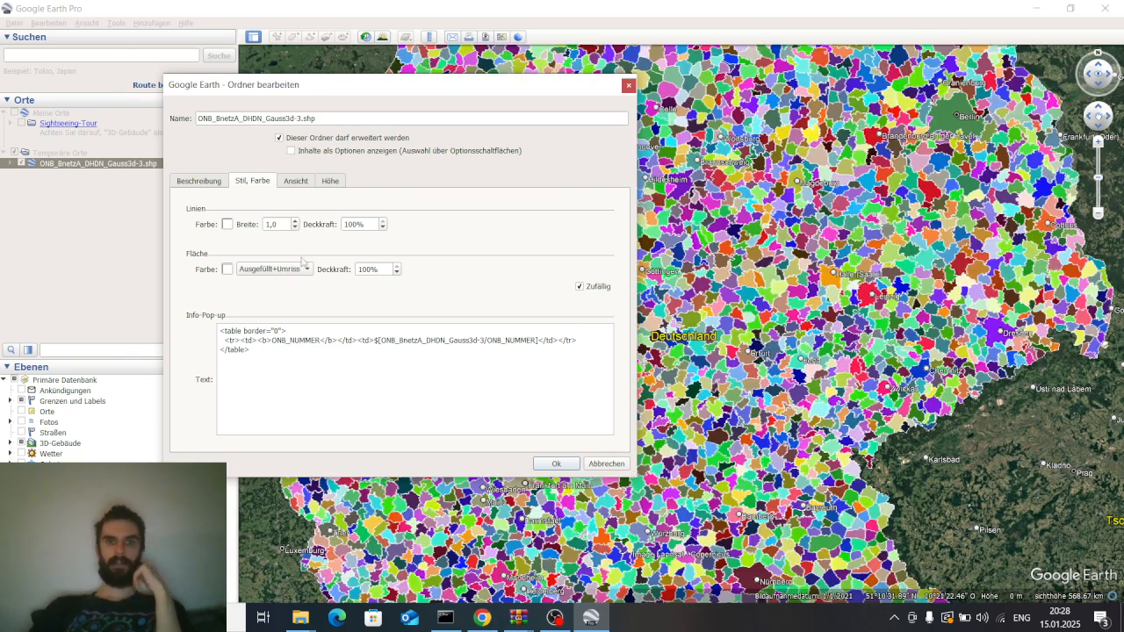
Set the polygon area style to outline only (Umriss) and confirm the layer properties
drag(492, 86, 331, 224)
drag(683, 247, 753, 341)
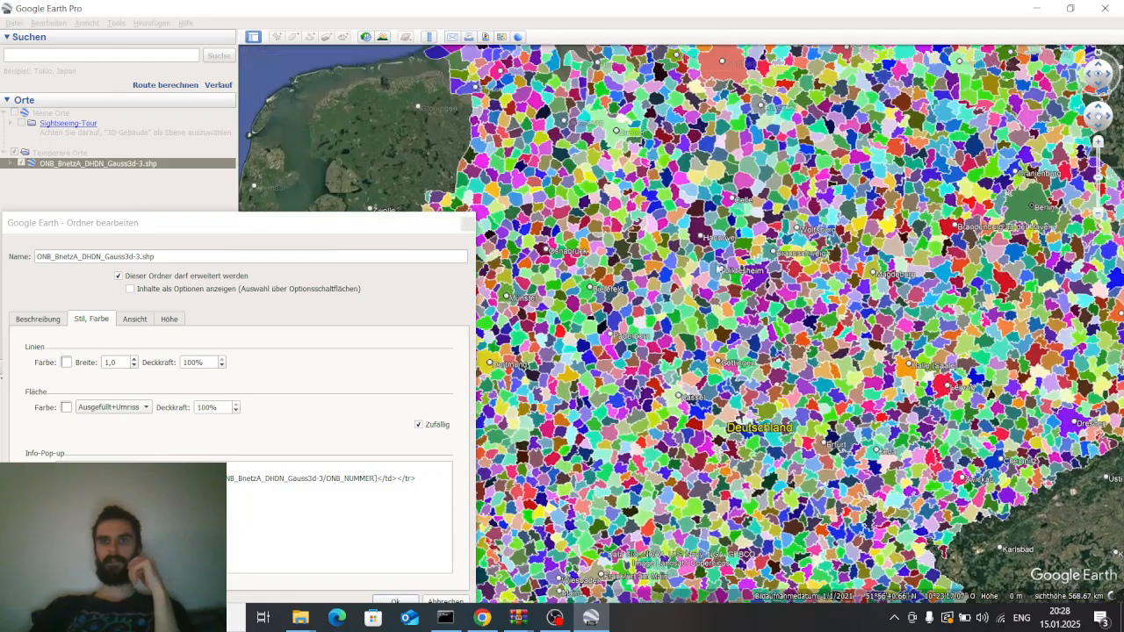
drag(702, 281, 588, 184)
drag(591, 294, 672, 246)
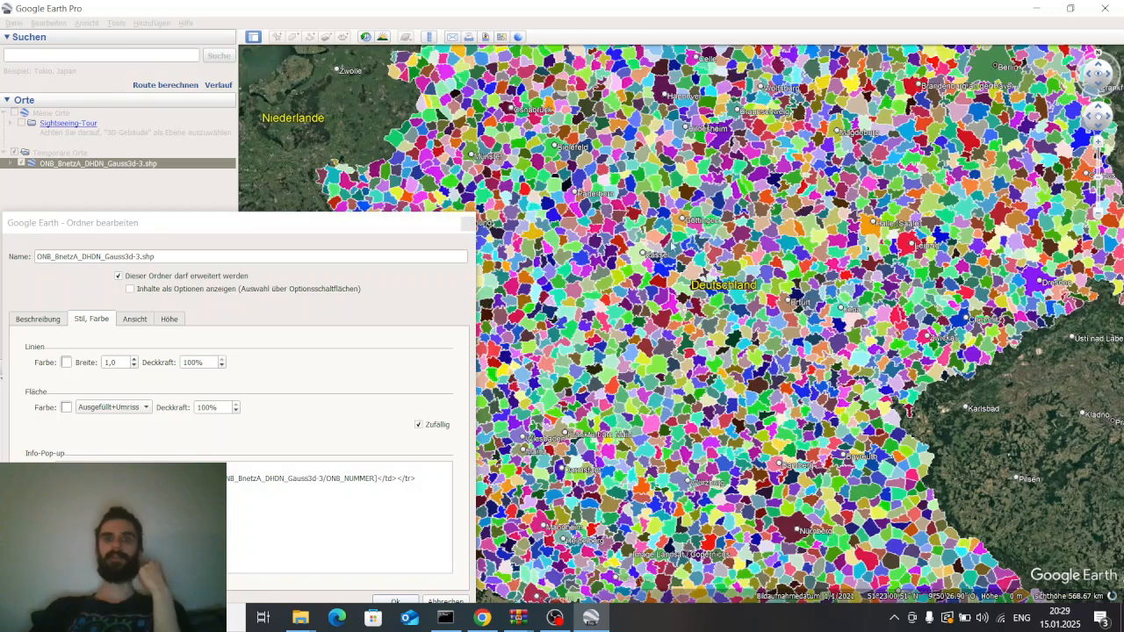
drag(381, 211, 397, 195)
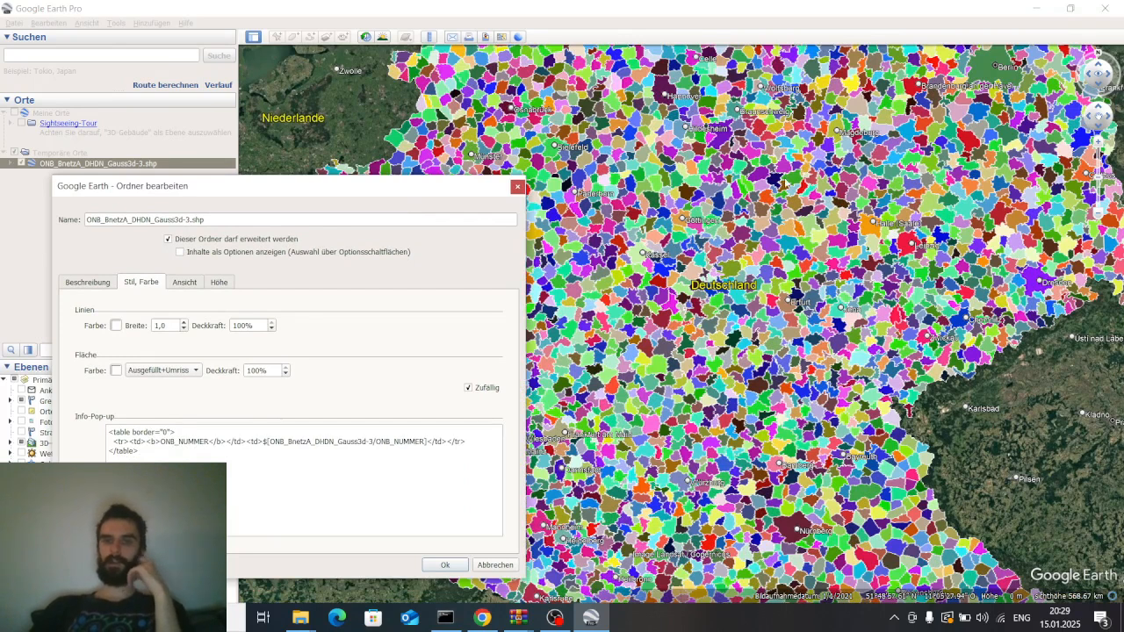
drag(780, 185, 769, 227)
drag(433, 192, 553, 142)
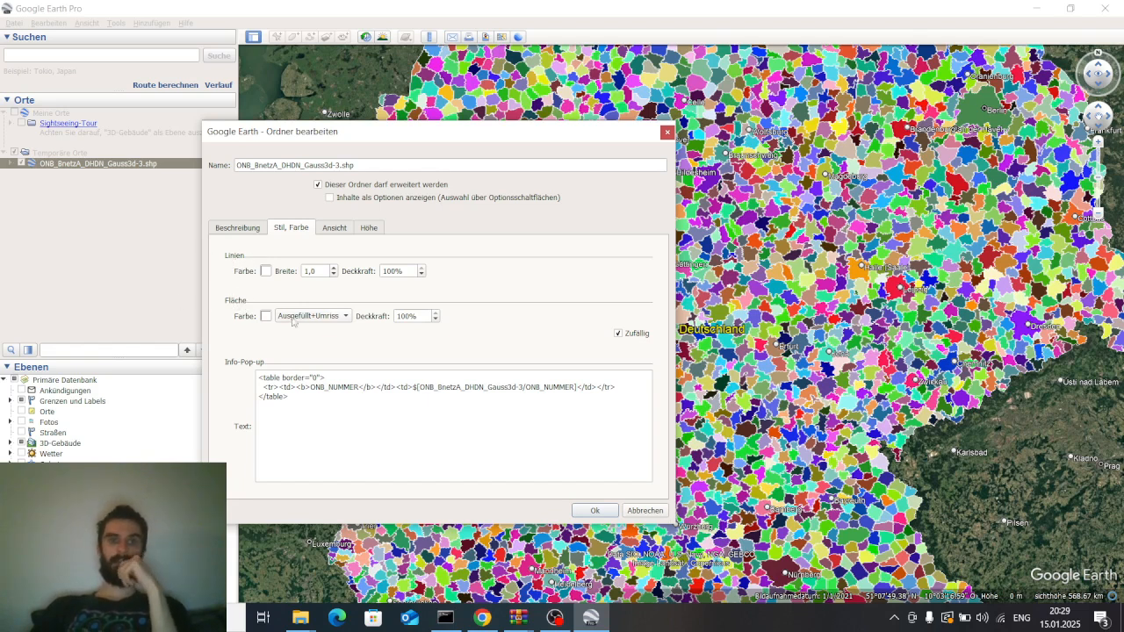
click(325, 318)
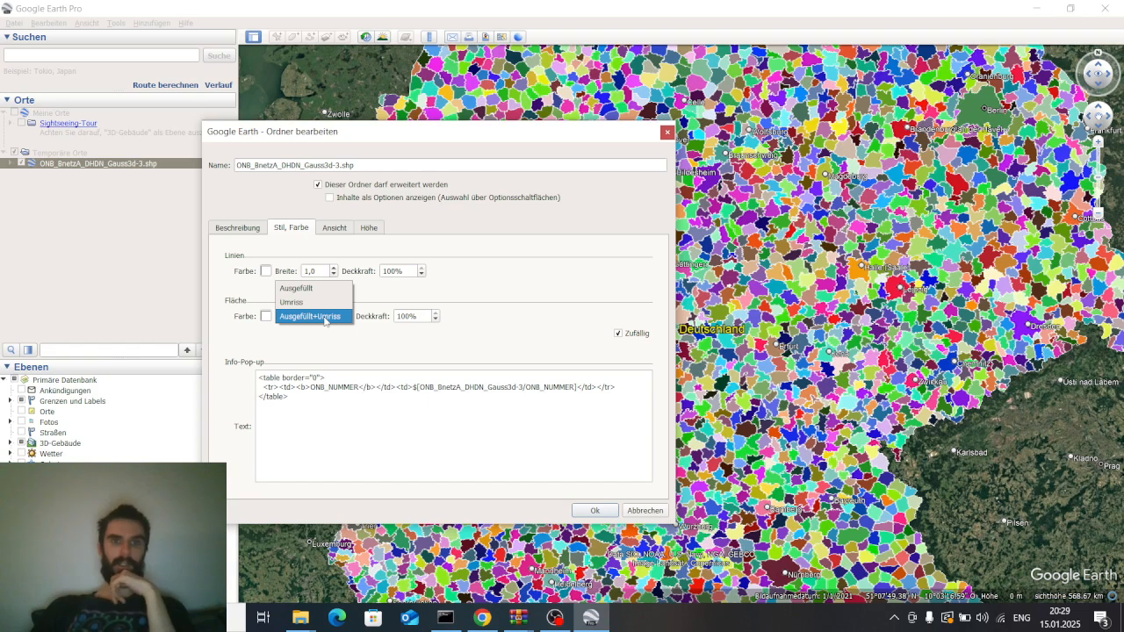
click(292, 302)
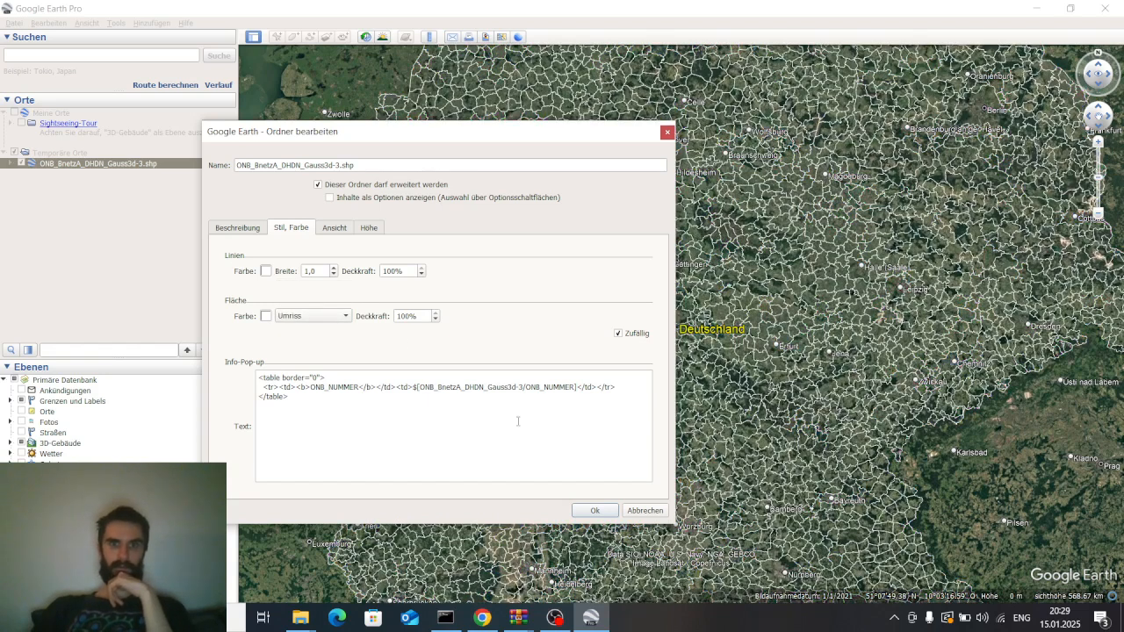
click(594, 511)
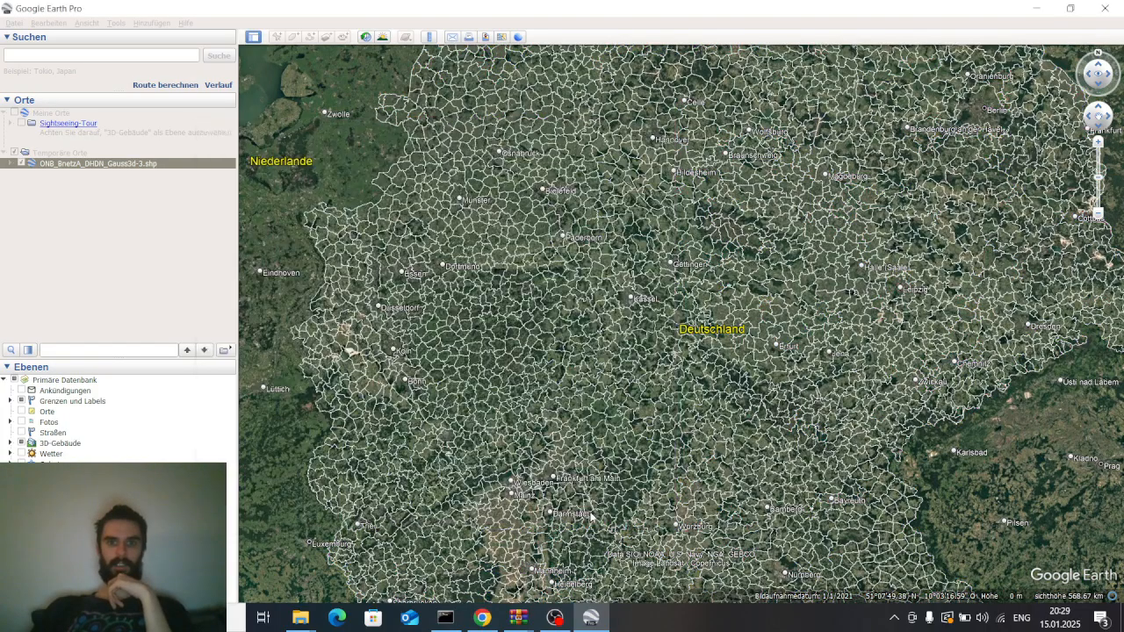
drag(638, 384, 597, 313)
scroll(573, 308, up, 5)
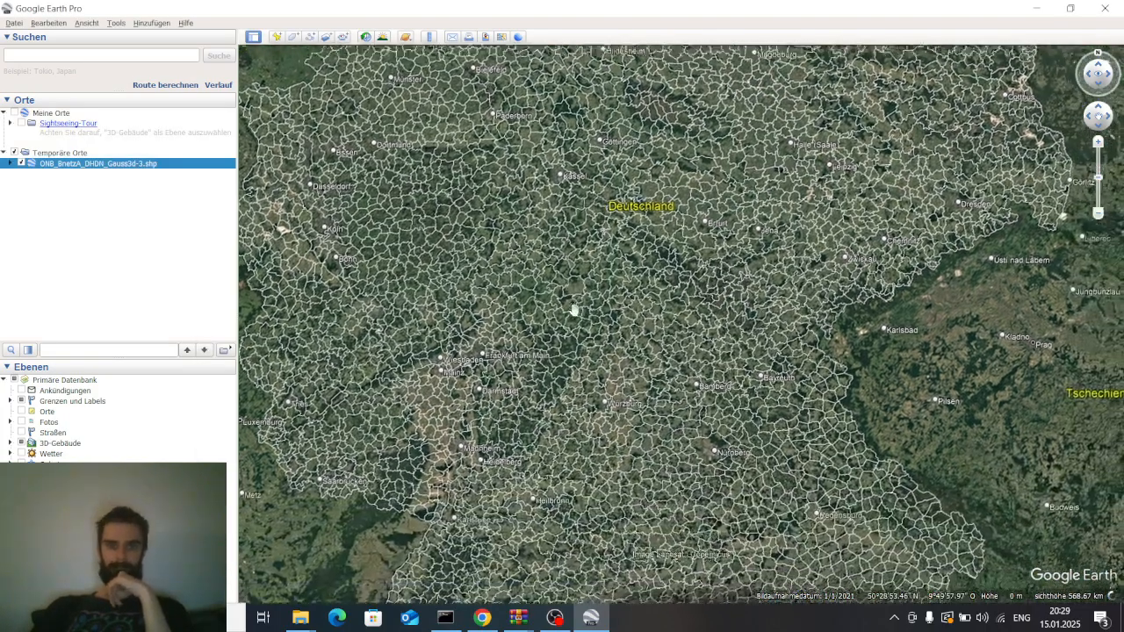
scroll(545, 309, down, 3)
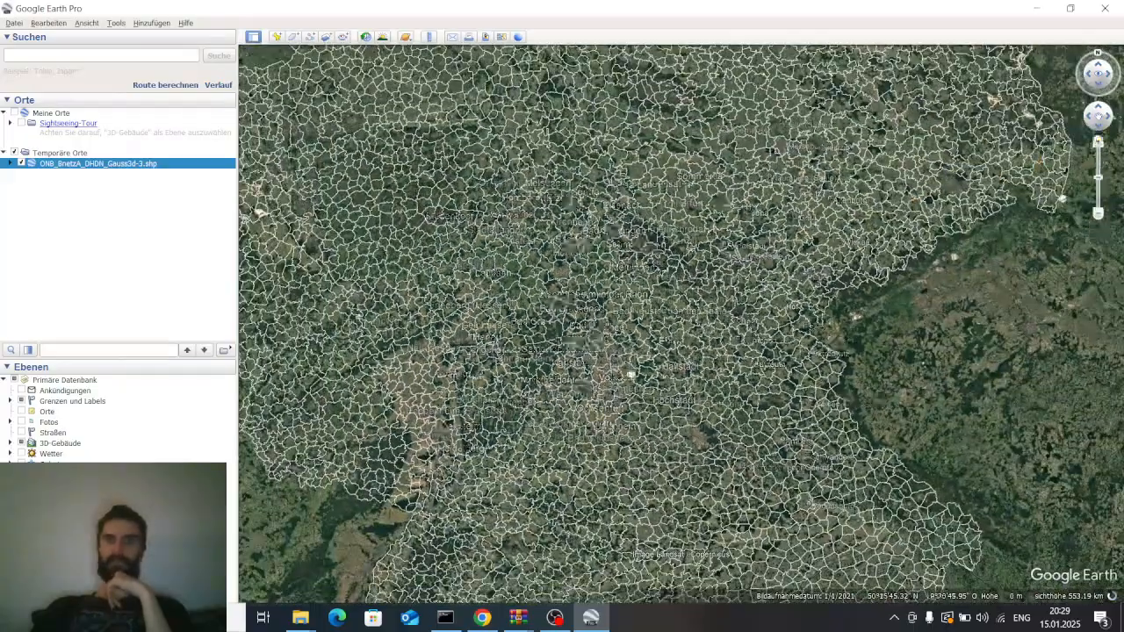
Browse the map to examine the area-code outlines across Germany and around Hamburg
scroll(628, 372, down, 1)
drag(597, 268, 644, 477)
drag(590, 368, 590, 307)
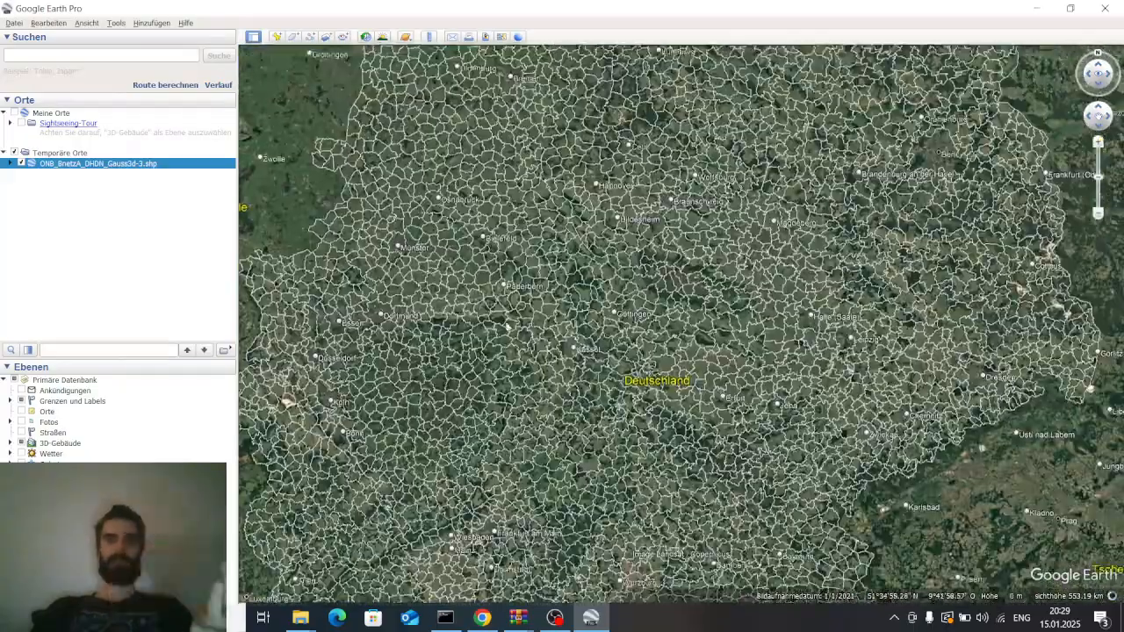
scroll(501, 290, up, 4)
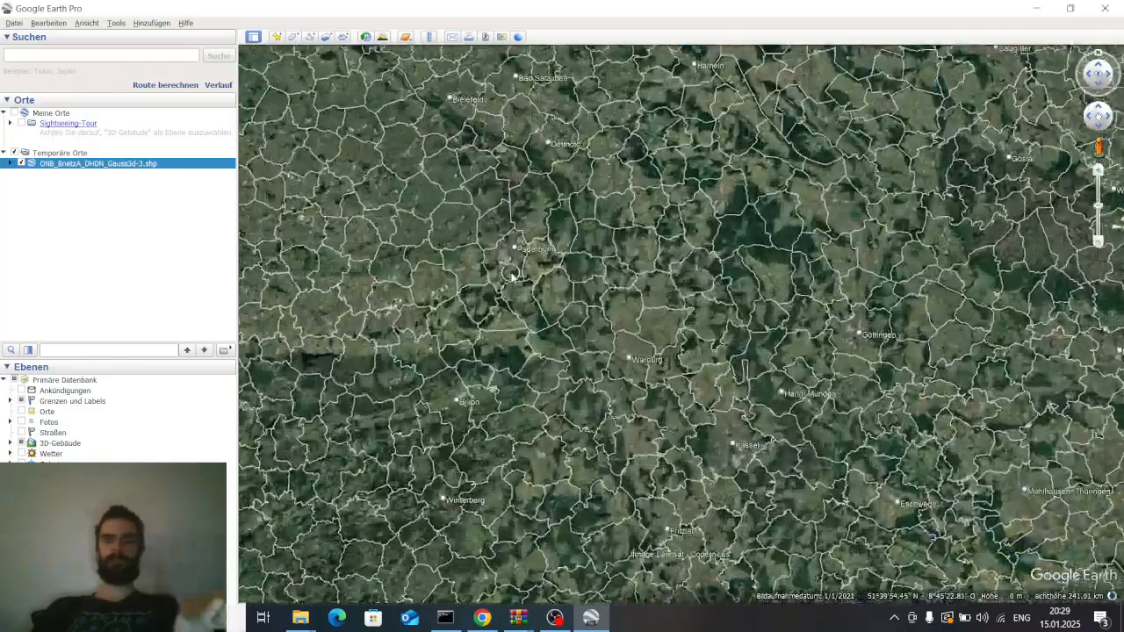
drag(599, 238, 706, 286)
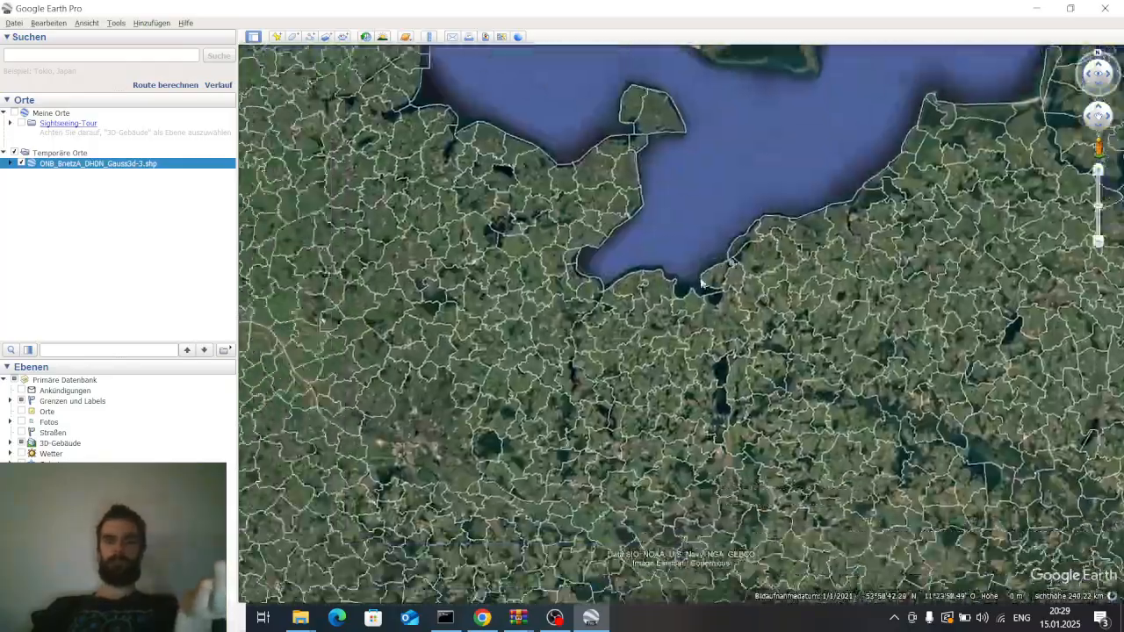
scroll(540, 382, up, 3)
scroll(540, 381, up, 3)
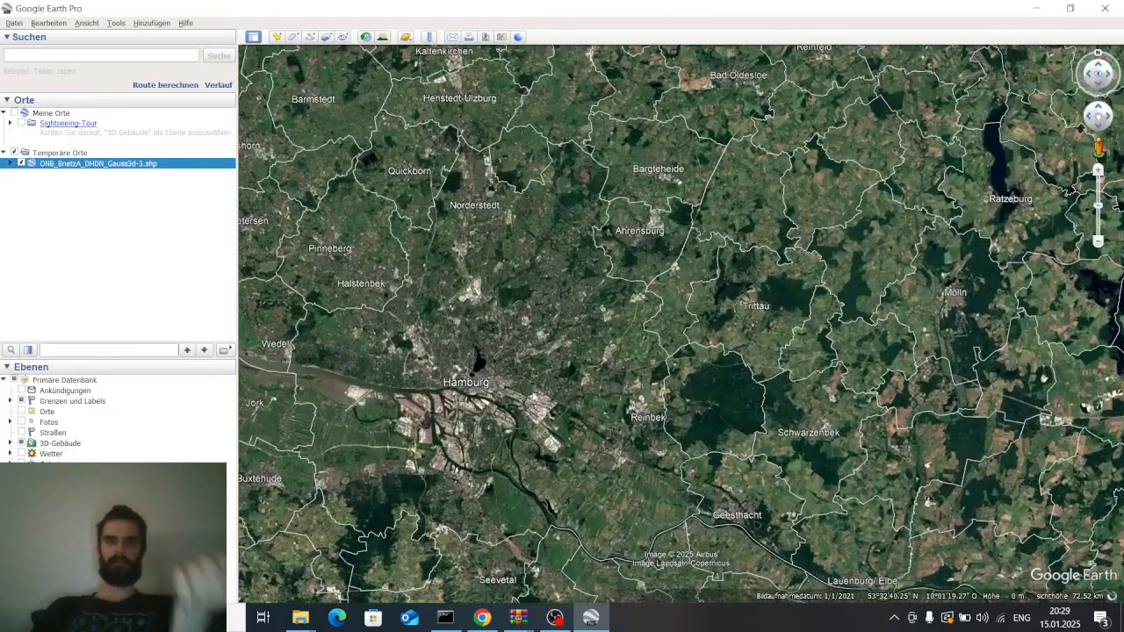
drag(580, 375, 621, 339)
scroll(585, 344, down, 3)
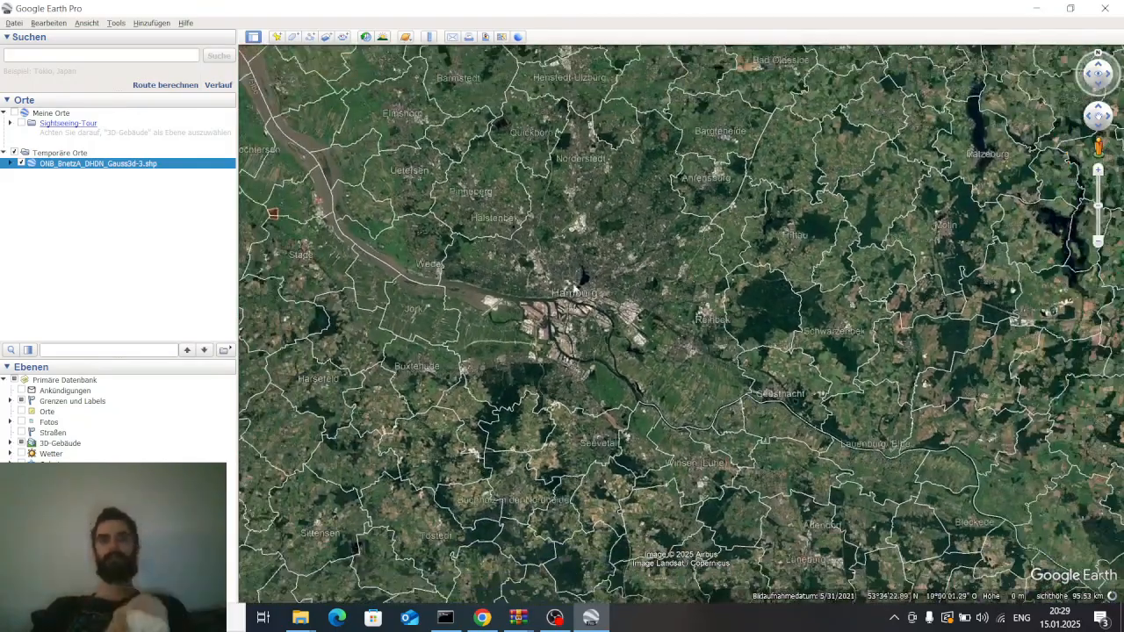
scroll(584, 276, down, 2)
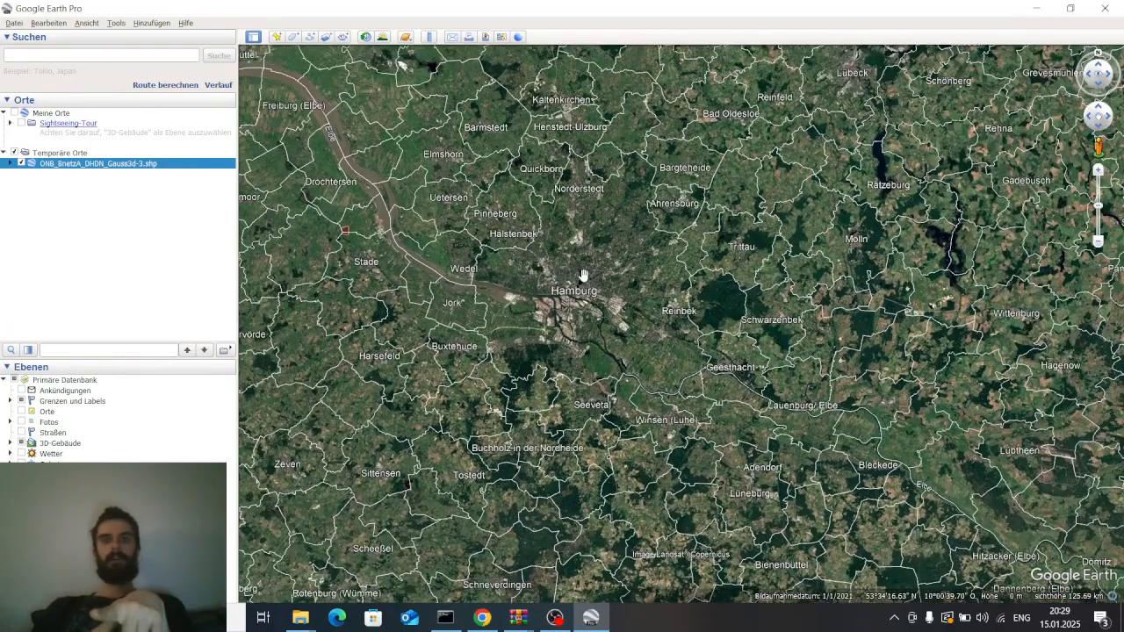
scroll(583, 277, down, 2)
scroll(582, 279, down, 2)
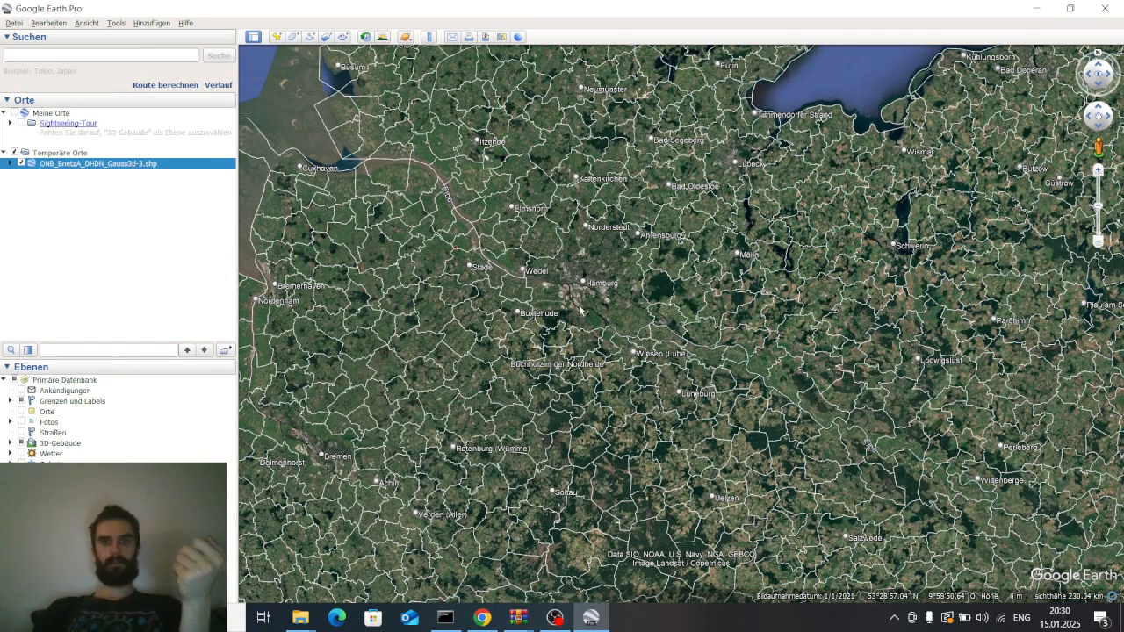
drag(579, 309, 578, 256)
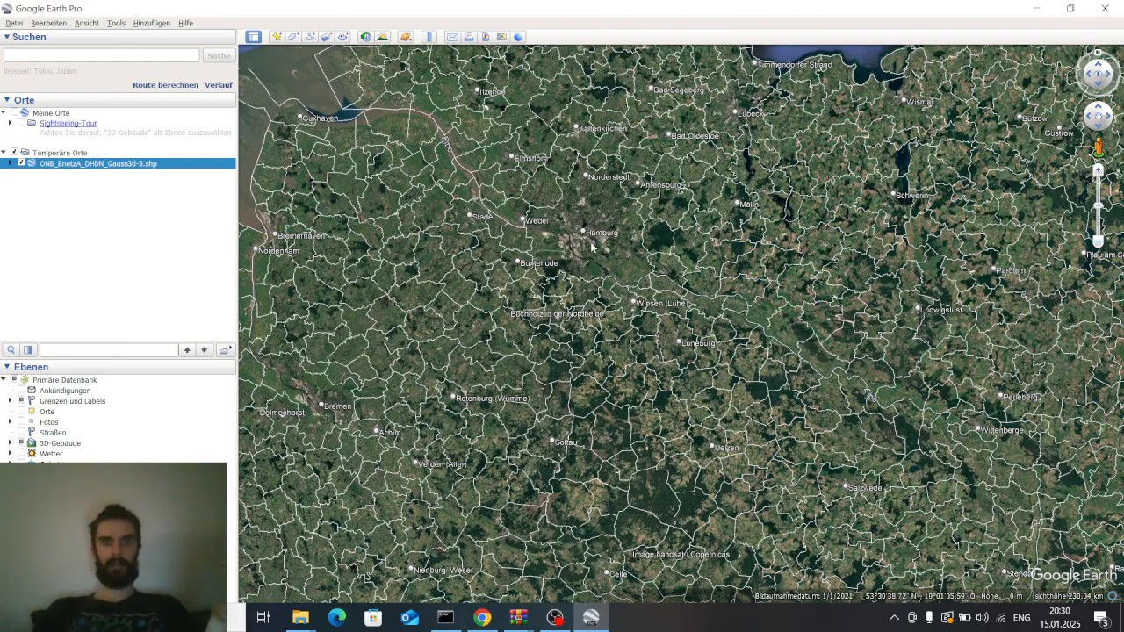
drag(570, 276, 529, 296)
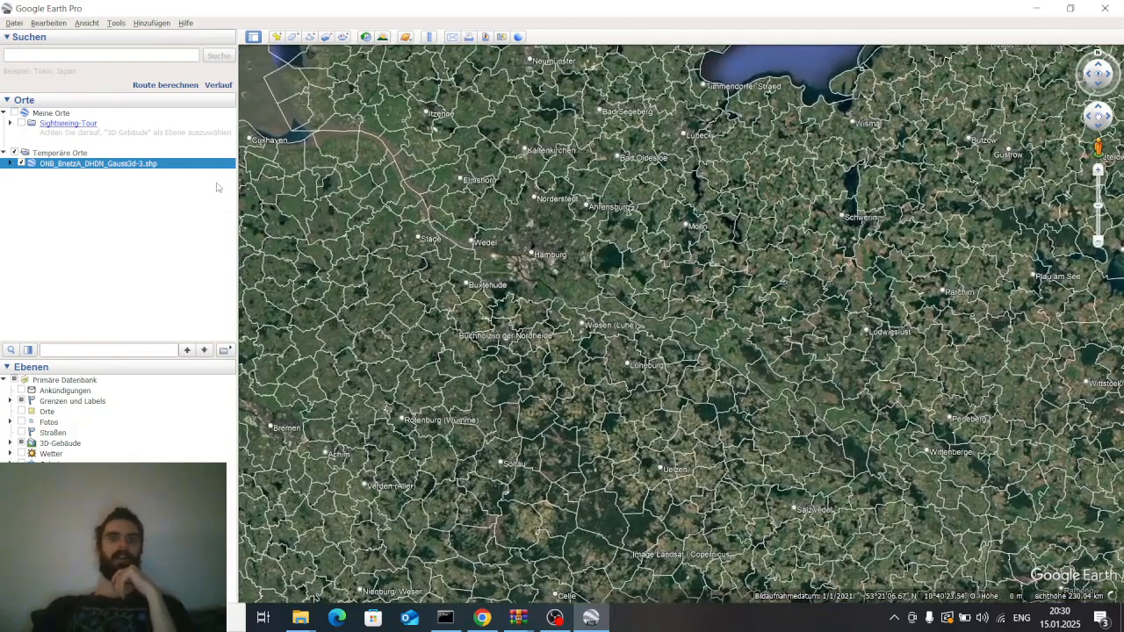
scroll(523, 295, up, 1)
scroll(524, 295, up, 2)
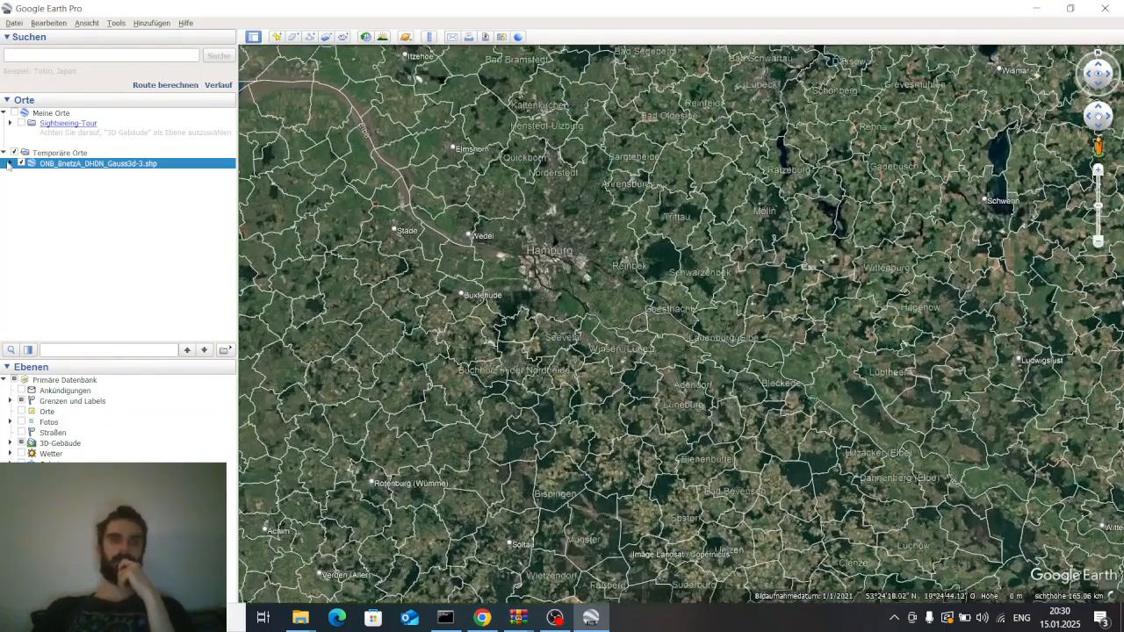
Expand the ONB layer's element list and inspect one element's ONB_NUMMER attribute balloon
click(9, 163)
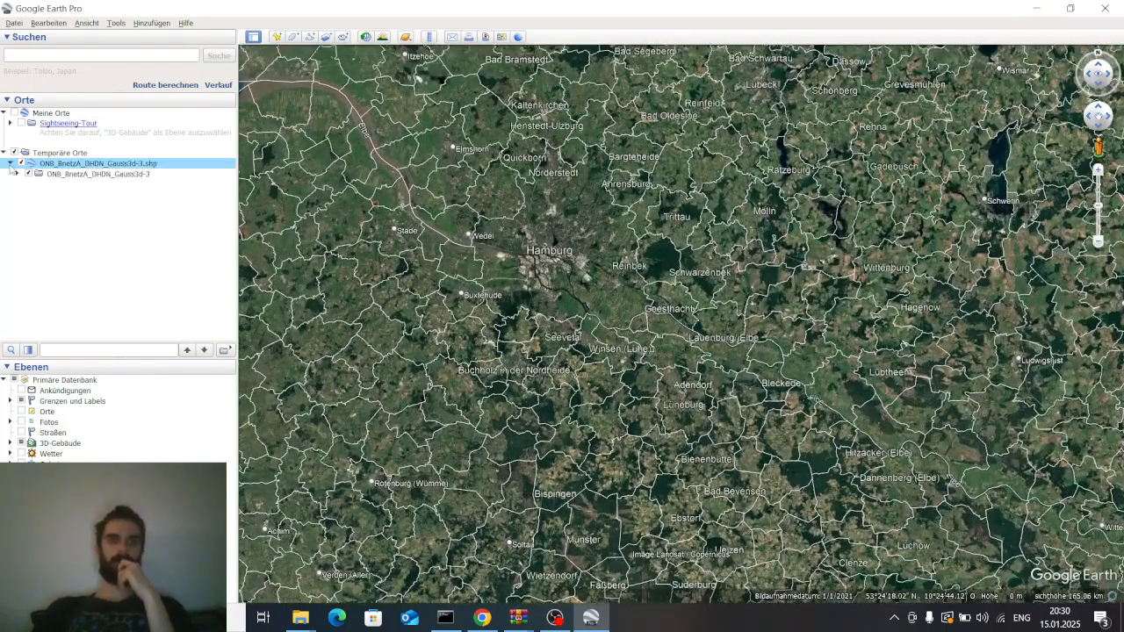
click(17, 174)
scroll(77, 255, down, 5)
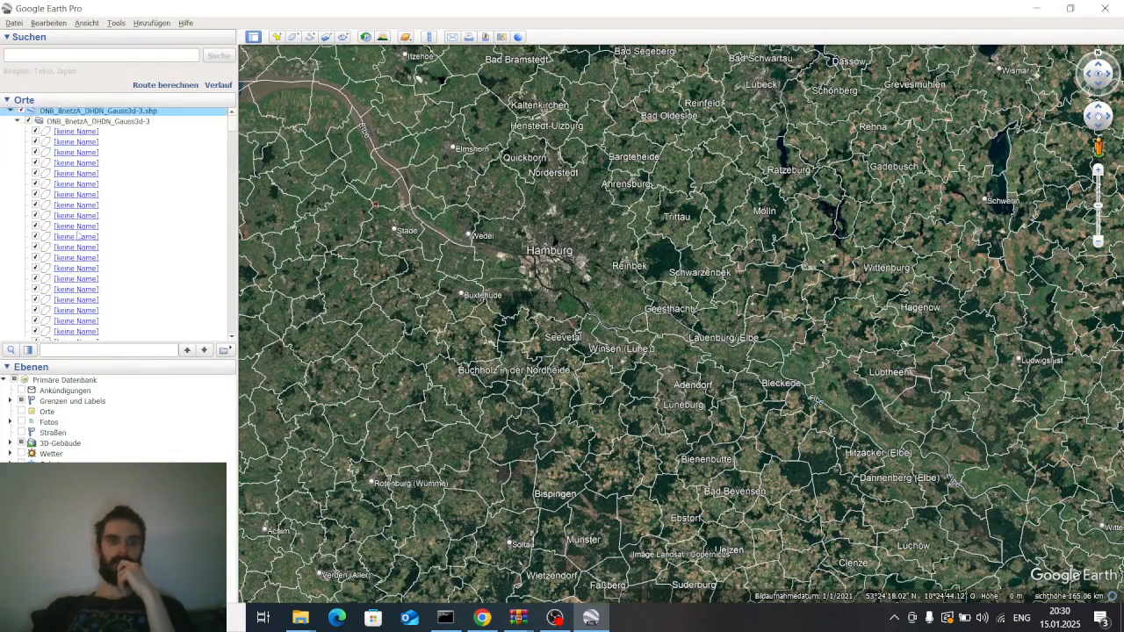
right_click(85, 219)
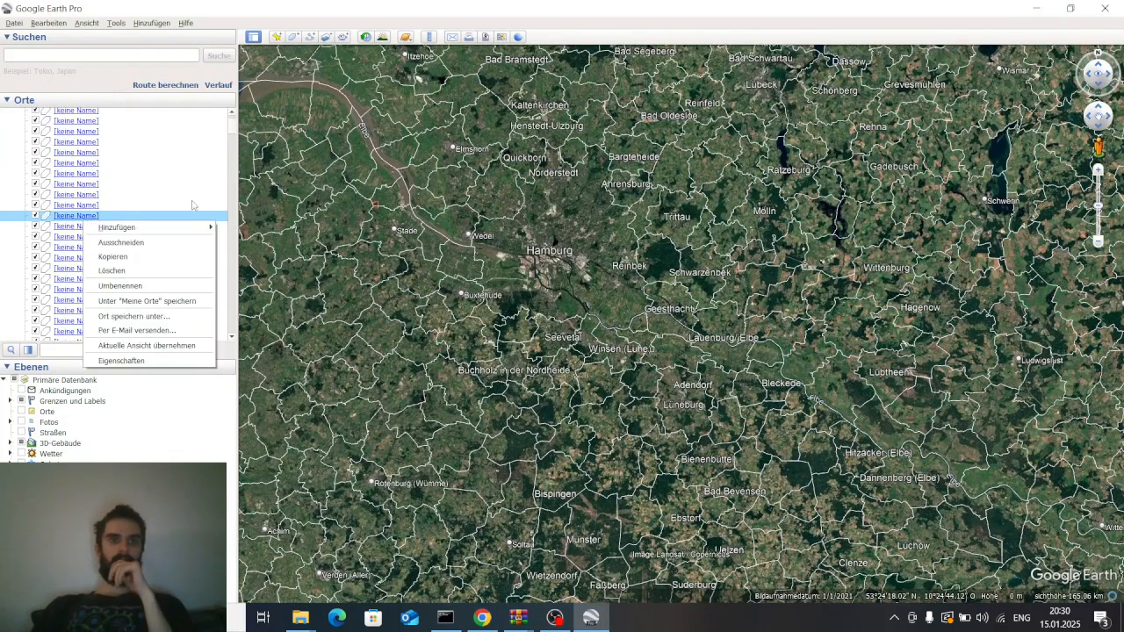
click(193, 205)
scroll(180, 180, up, 6)
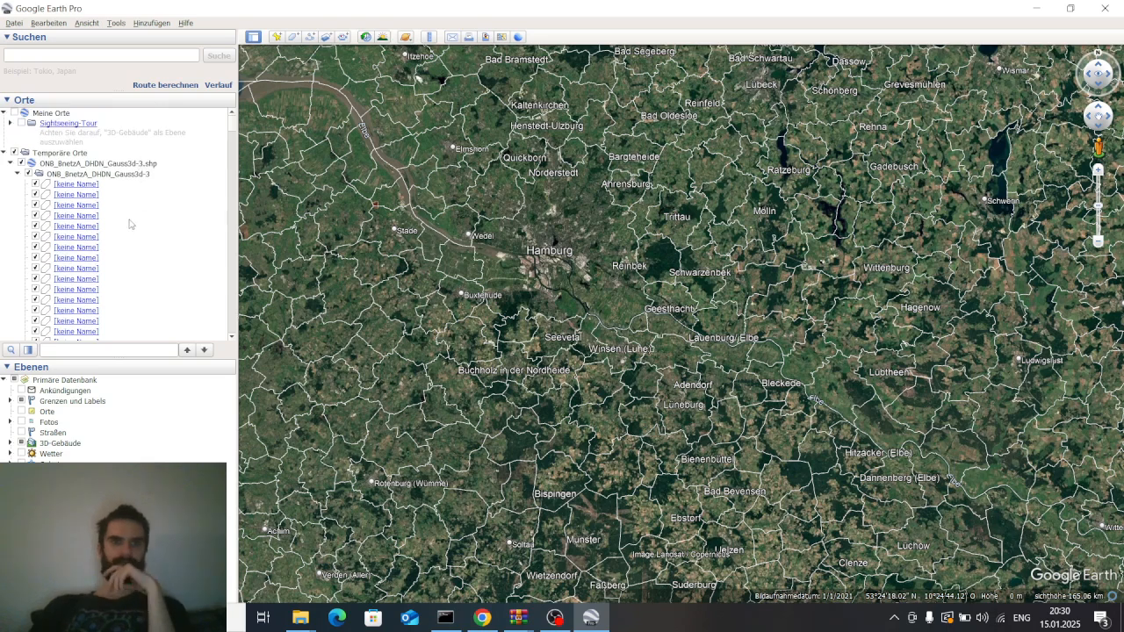
scroll(554, 292, up, 3)
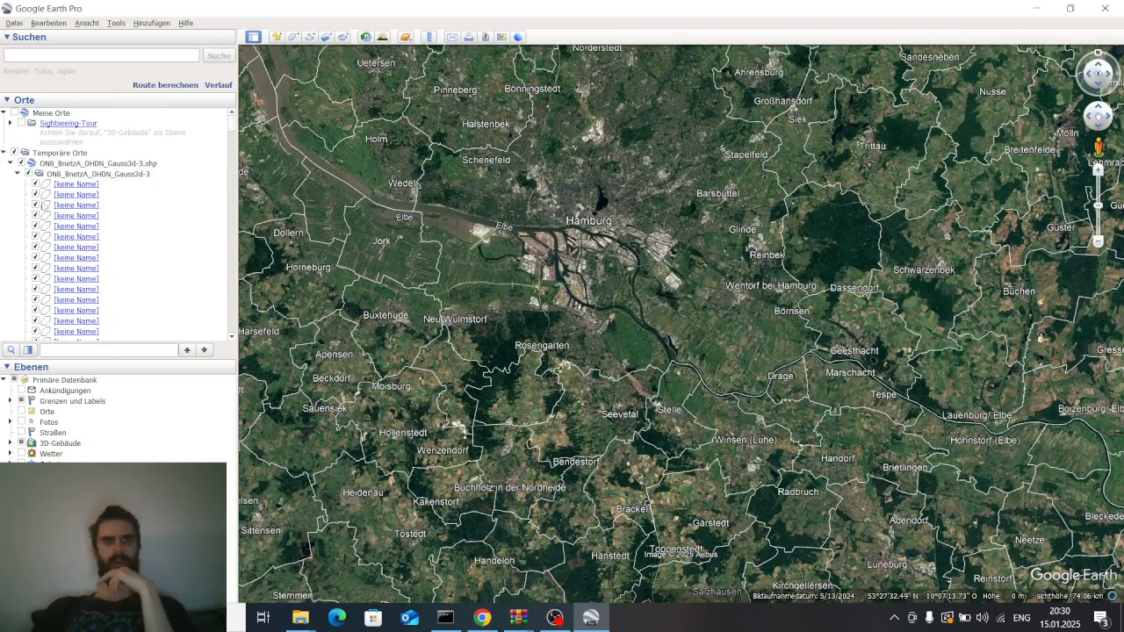
click(67, 185)
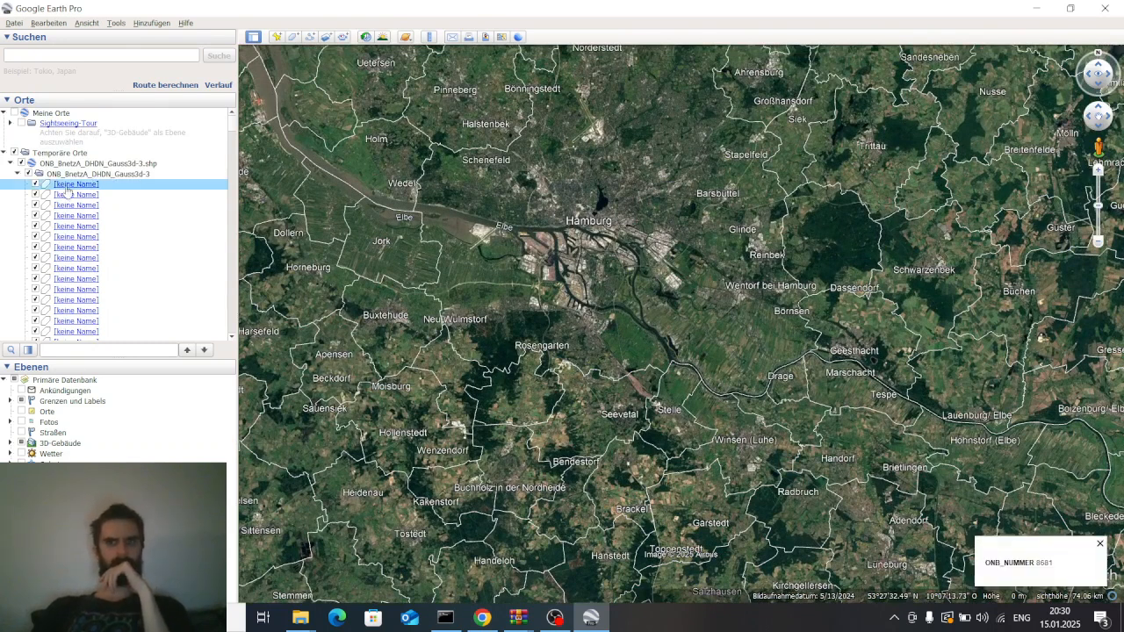
click(1050, 561)
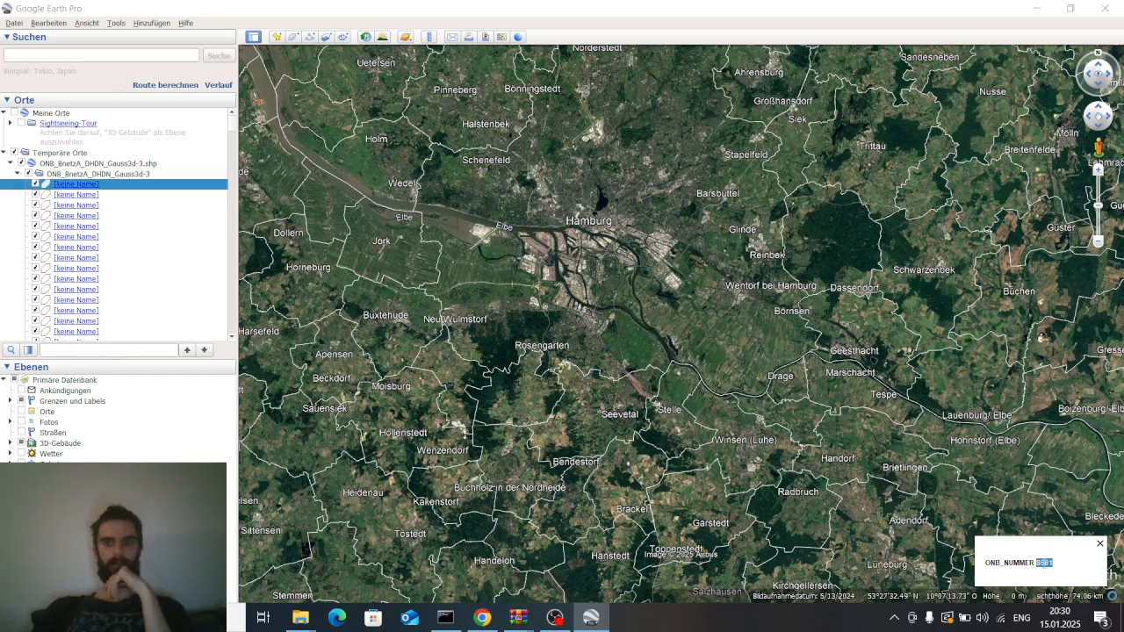
click(1100, 545)
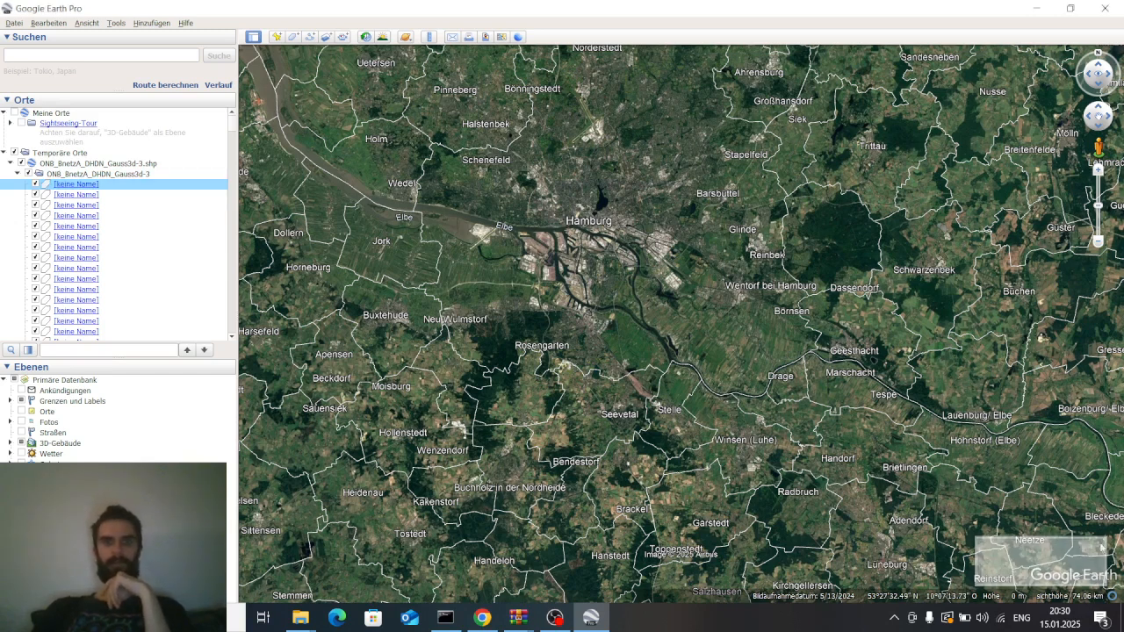
Scroll through the layer's unnamed elements and collapse the element folder
click(16, 175)
click(17, 174)
scroll(88, 220, down, 5)
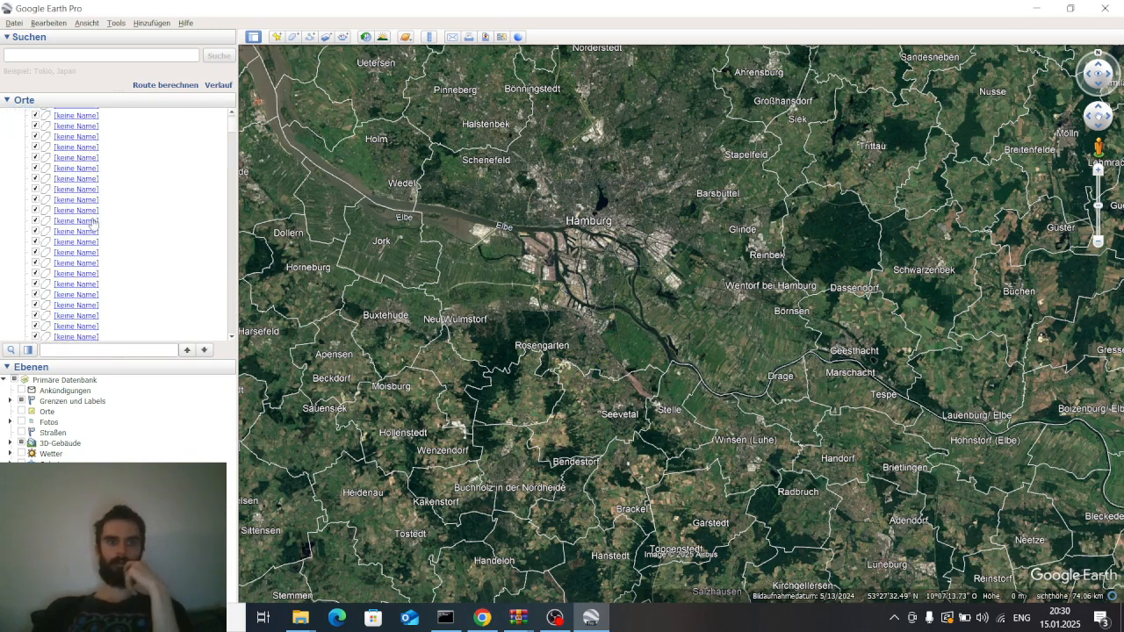
scroll(123, 198, down, 2)
drag(235, 131, 229, 348)
scroll(138, 247, up, 2)
scroll(158, 252, up, 10)
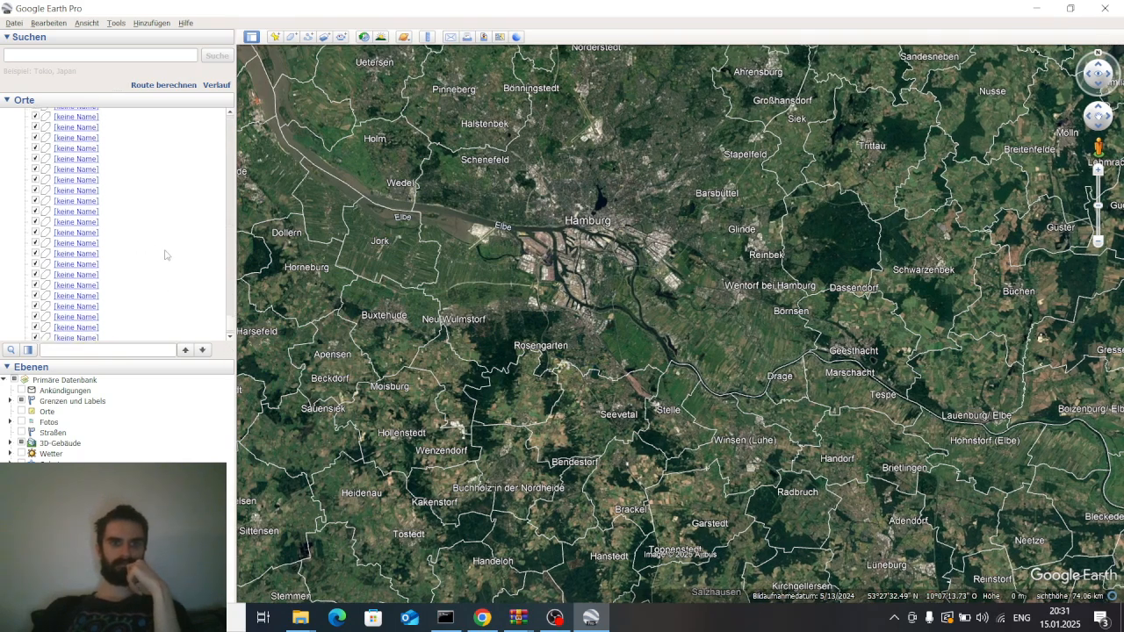
drag(232, 321, 229, 71)
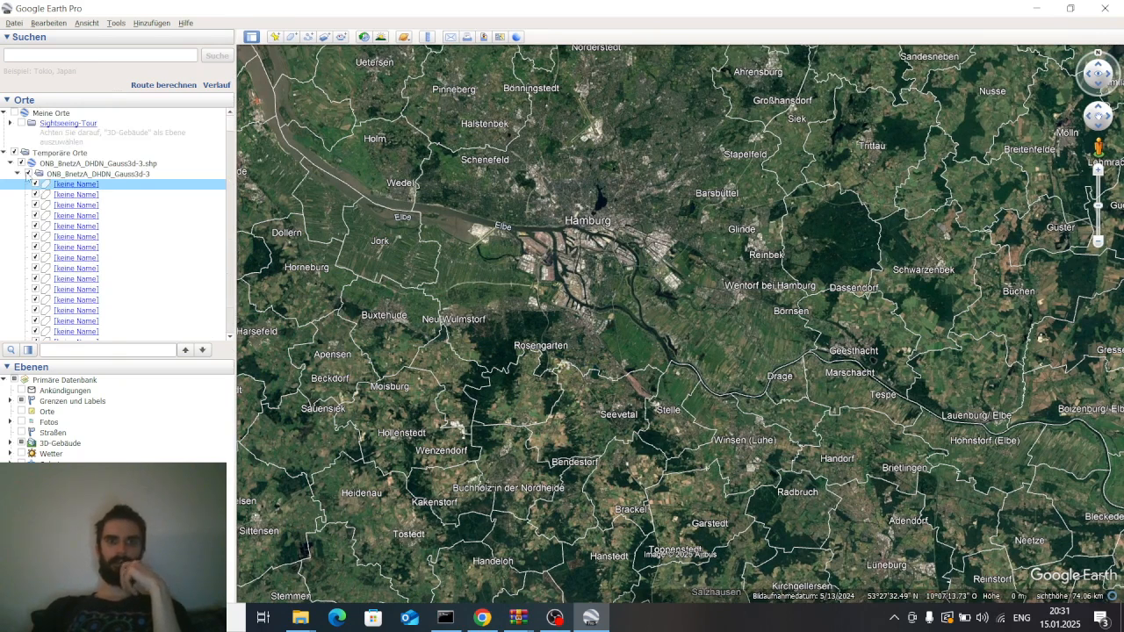
click(16, 175)
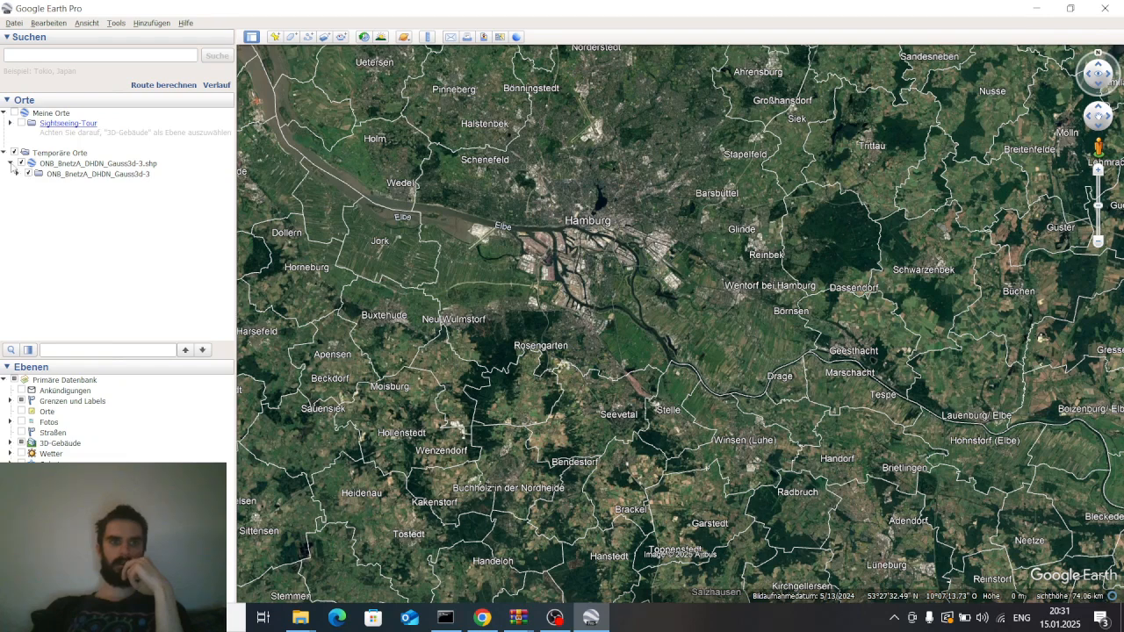
Save the ONB layer as a KML file named tutorial.kml in the Desktop google earth maps folder
click(15, 22)
mouse_move(51, 54)
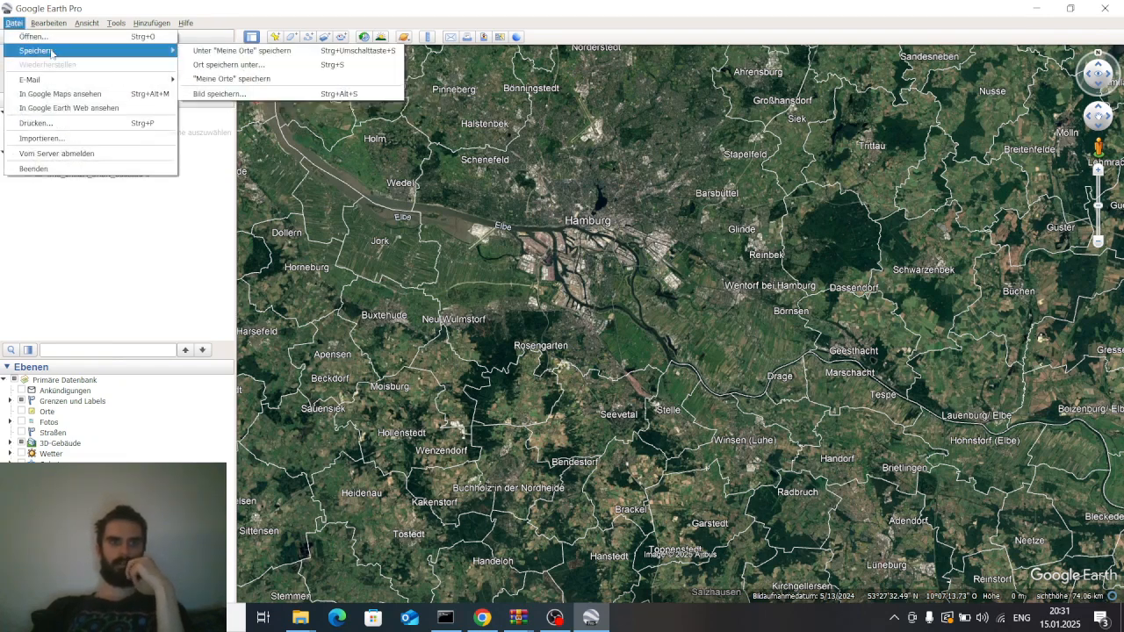
click(259, 66)
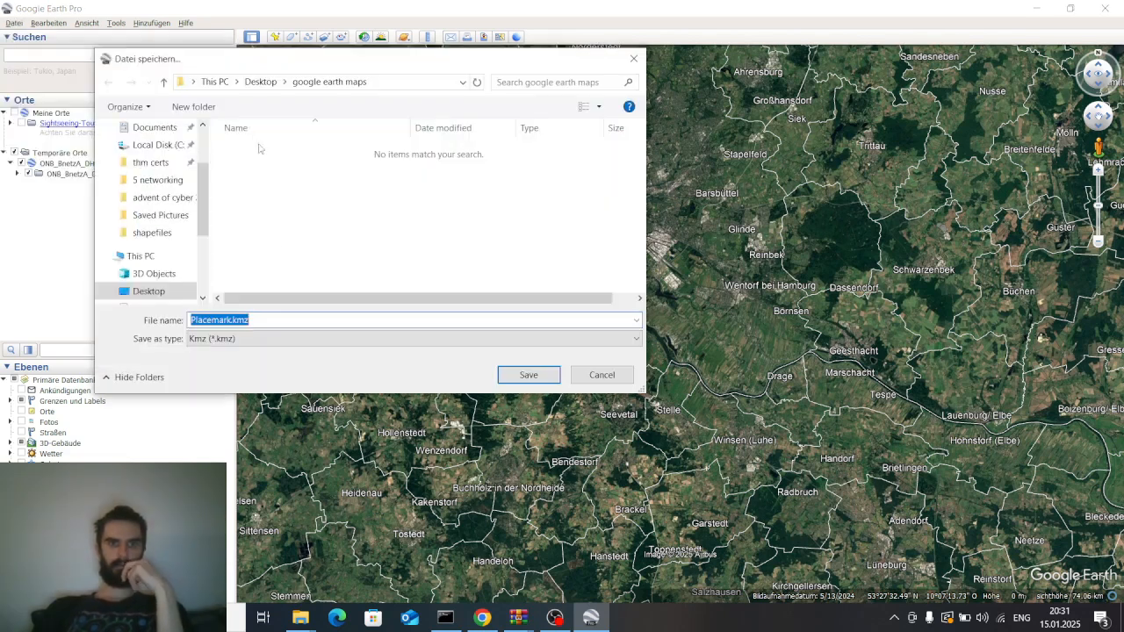
click(233, 338)
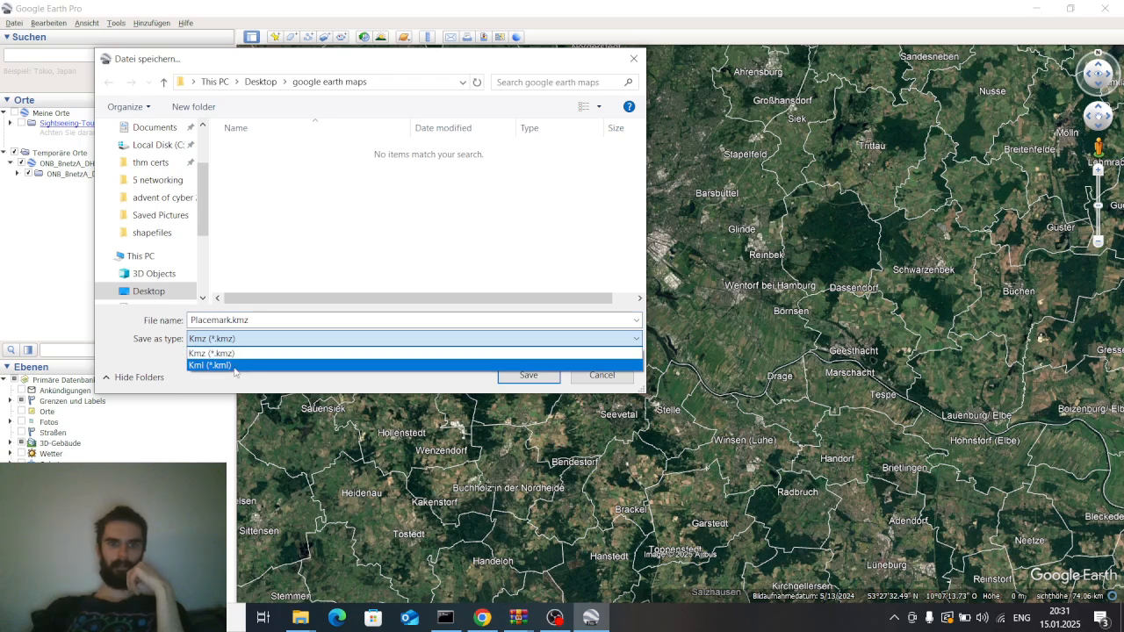
click(237, 367)
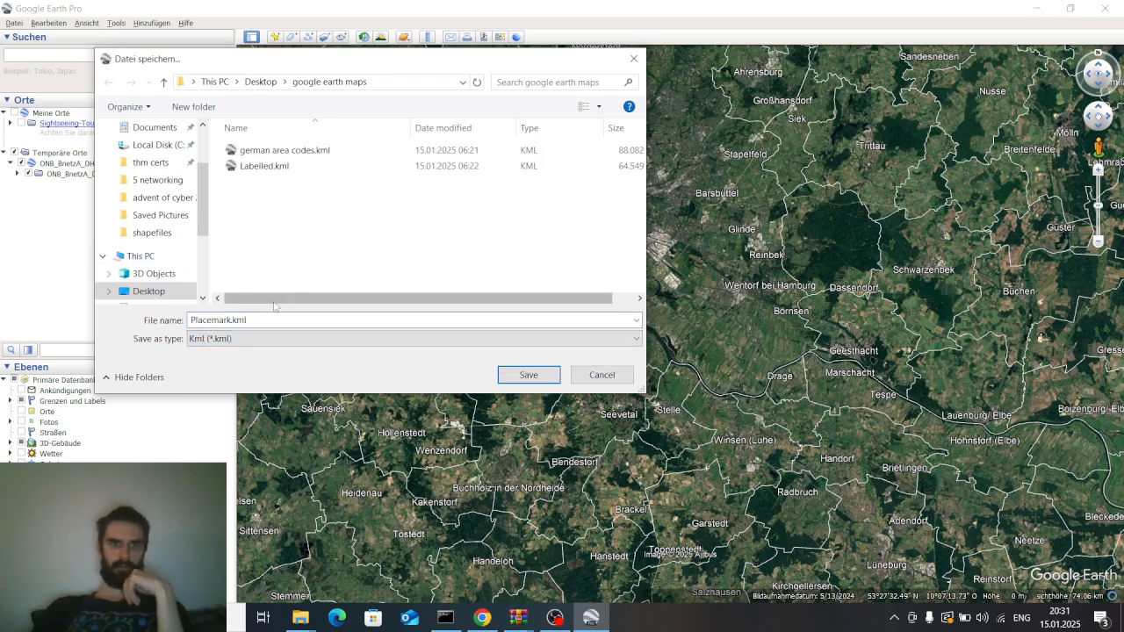
double_click(229, 320)
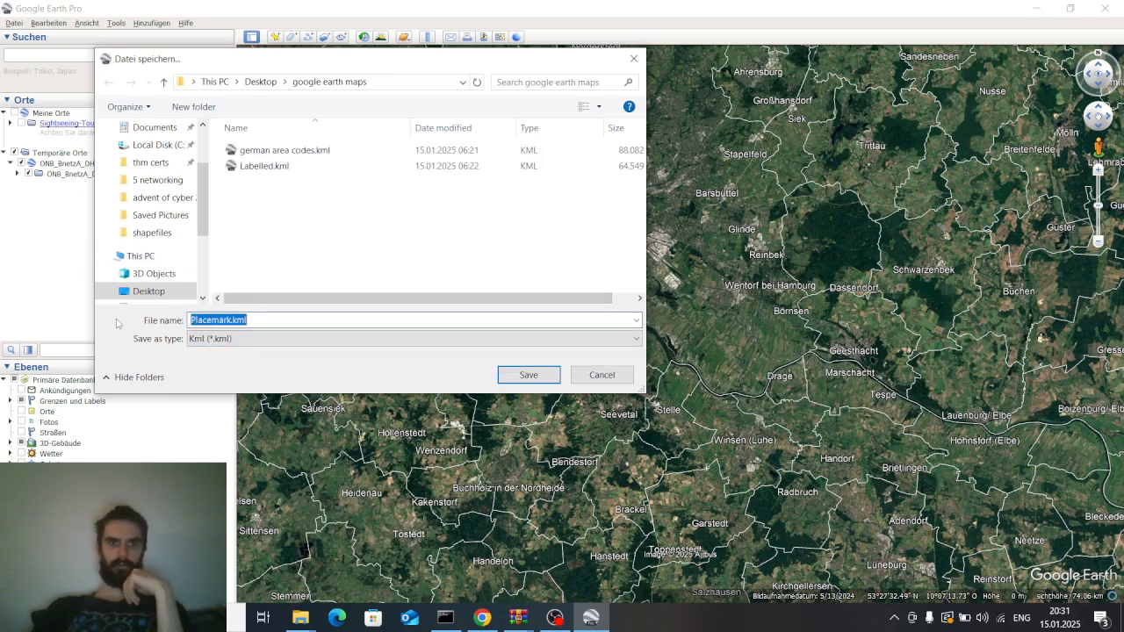
double_click(230, 319)
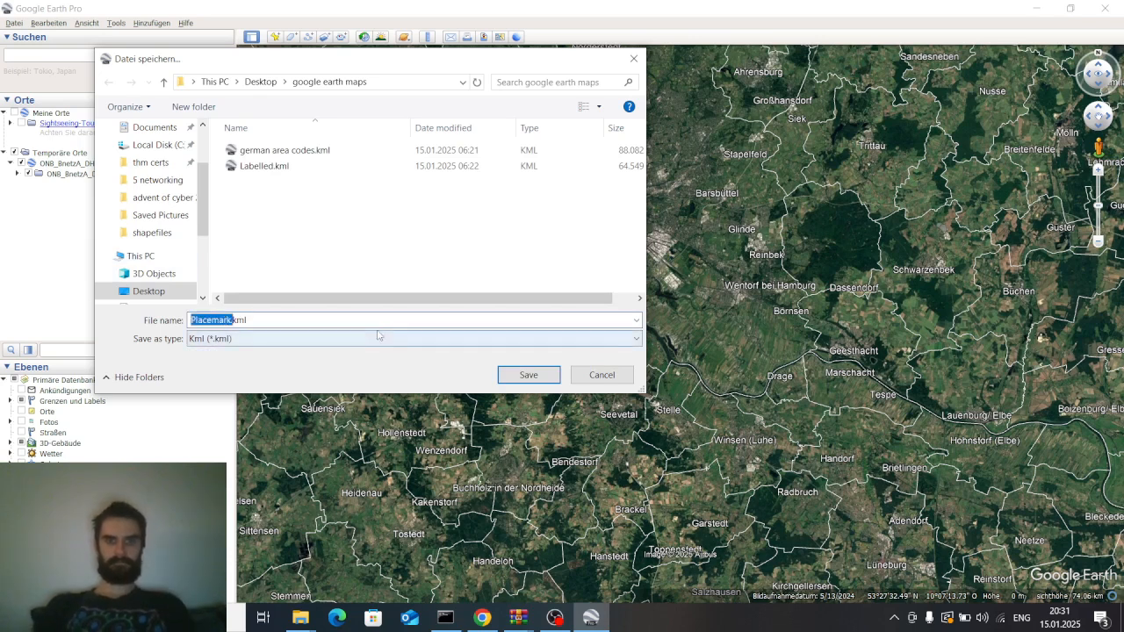
key(Right)
key(BackSpace)
key(BackSpace)
key(BackSpace)
key(BackSpace)
key(BackSpace)
key(BackSpace)
key(BackSpace)
key(BackSpace)
key(BackSpace)
text(tutorial)
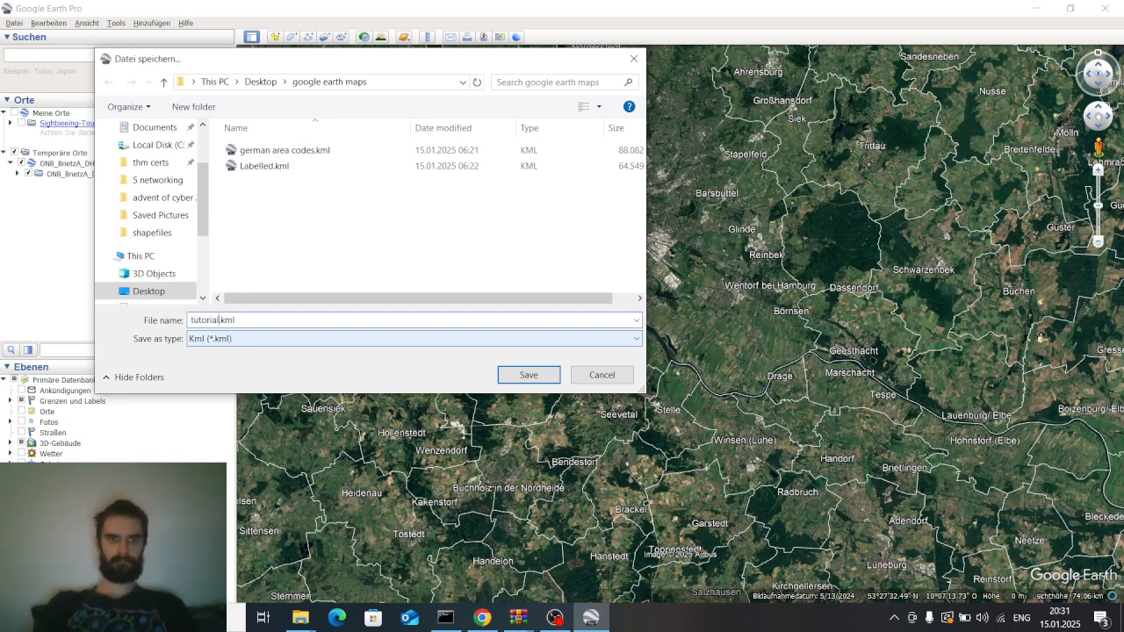
key(Return)
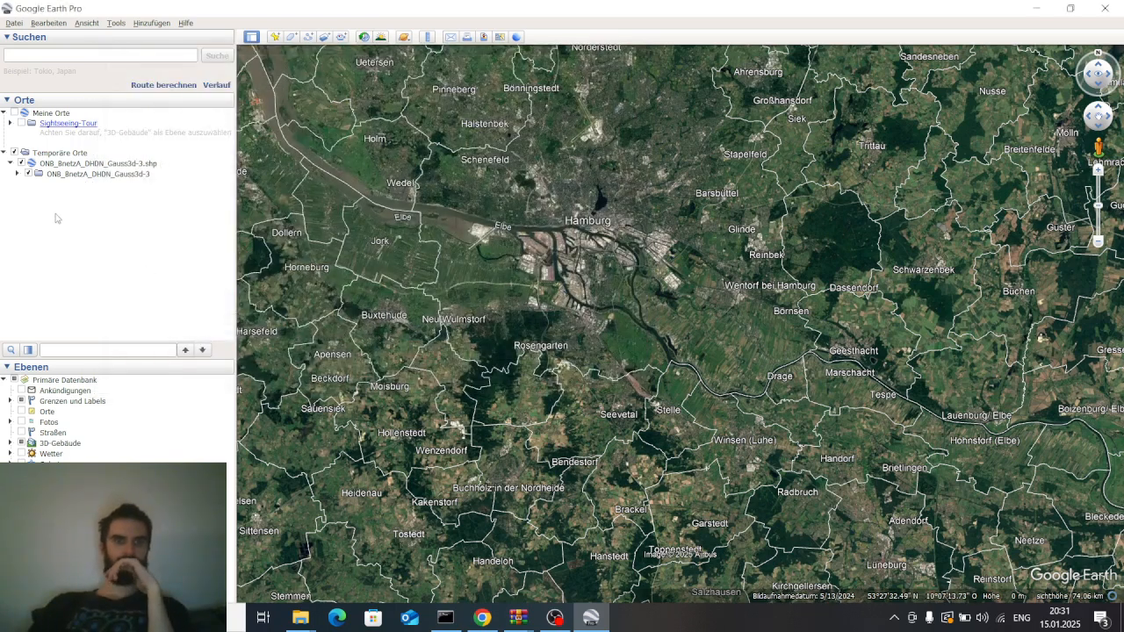
Move the ONB_BnetzA_DHDN_Gauss3d-3.shp layer from Temporäre Orte into Meine Orte
click(63, 173)
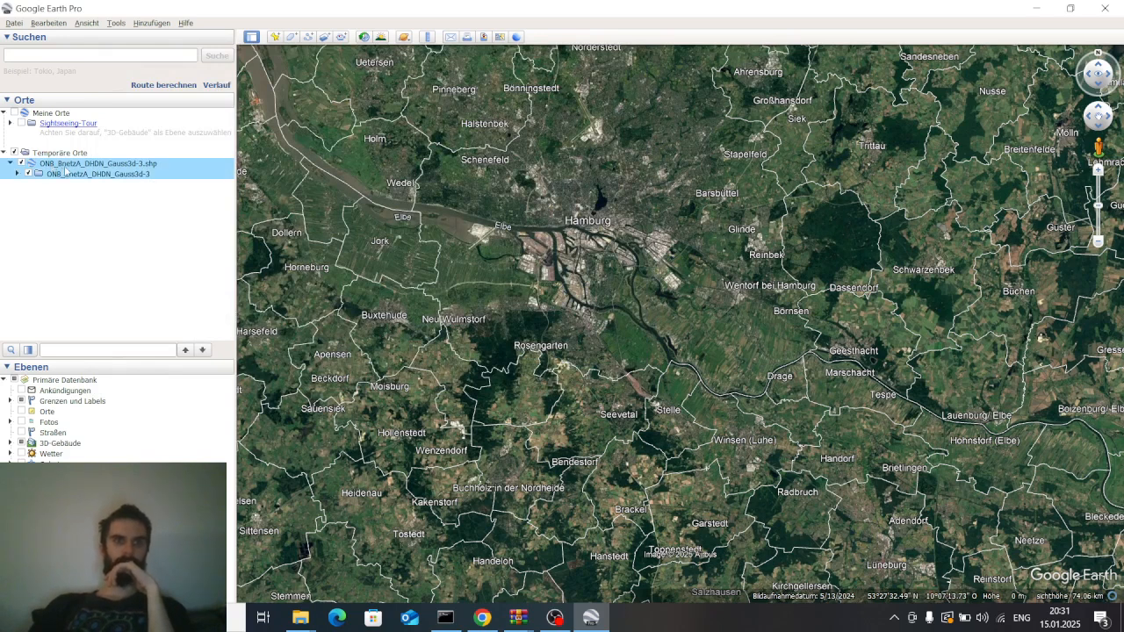
drag(65, 171, 48, 118)
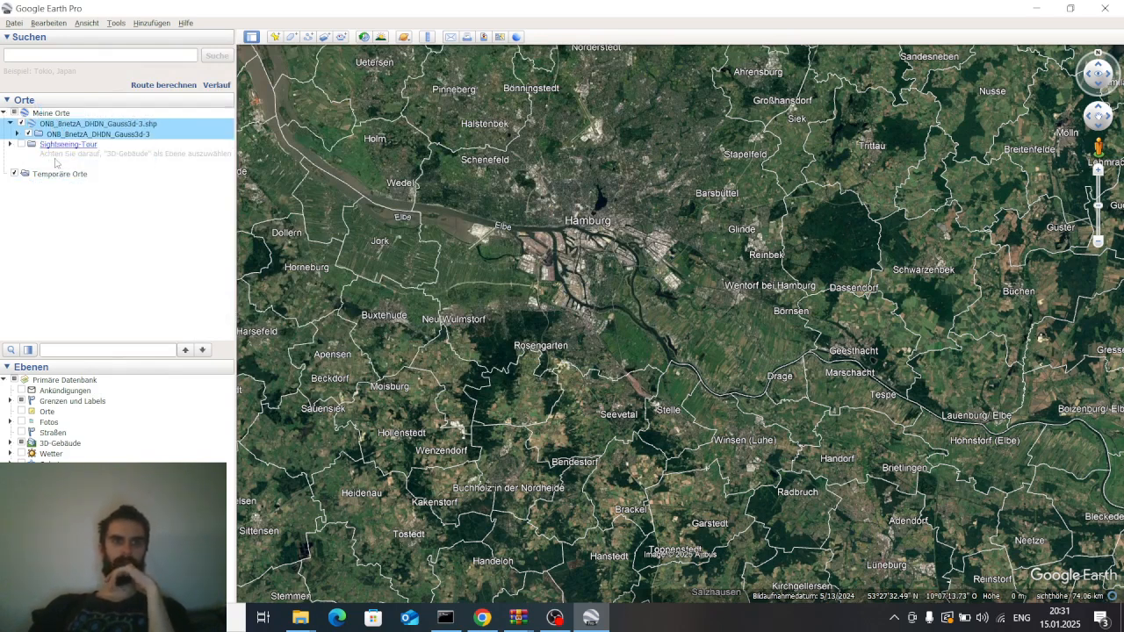
click(15, 135)
click(16, 134)
click(83, 125)
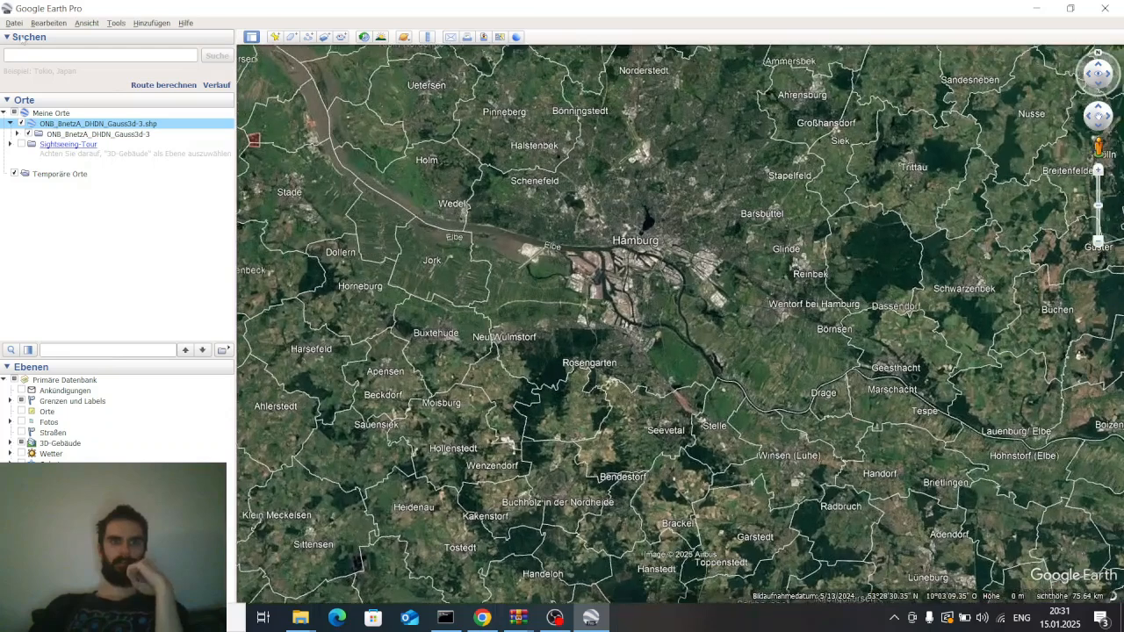
click(14, 22)
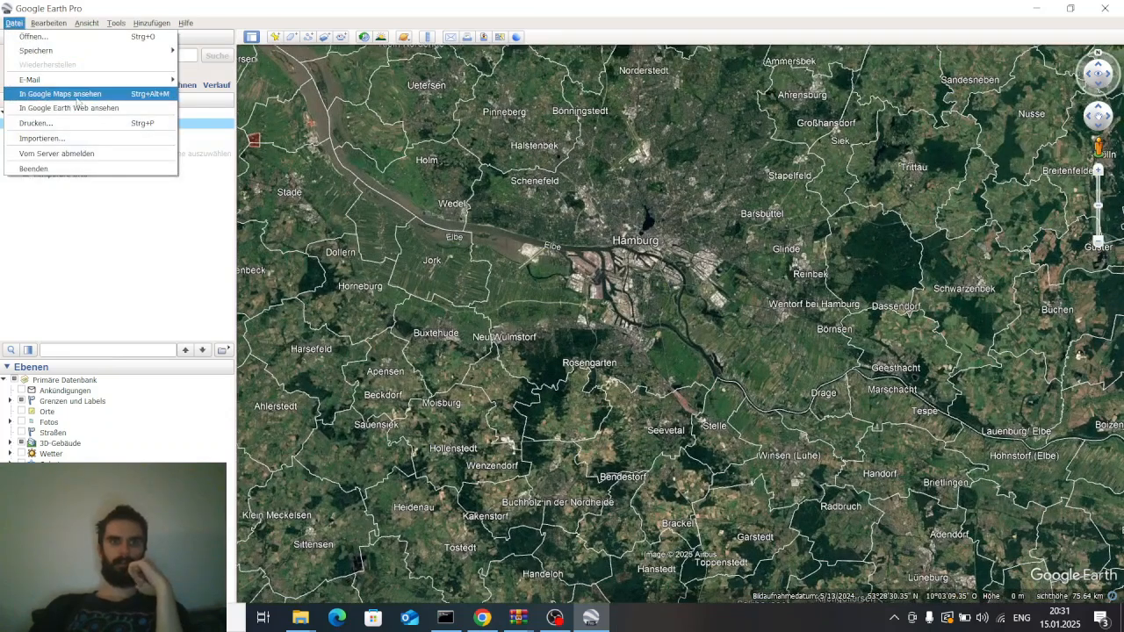
click(53, 138)
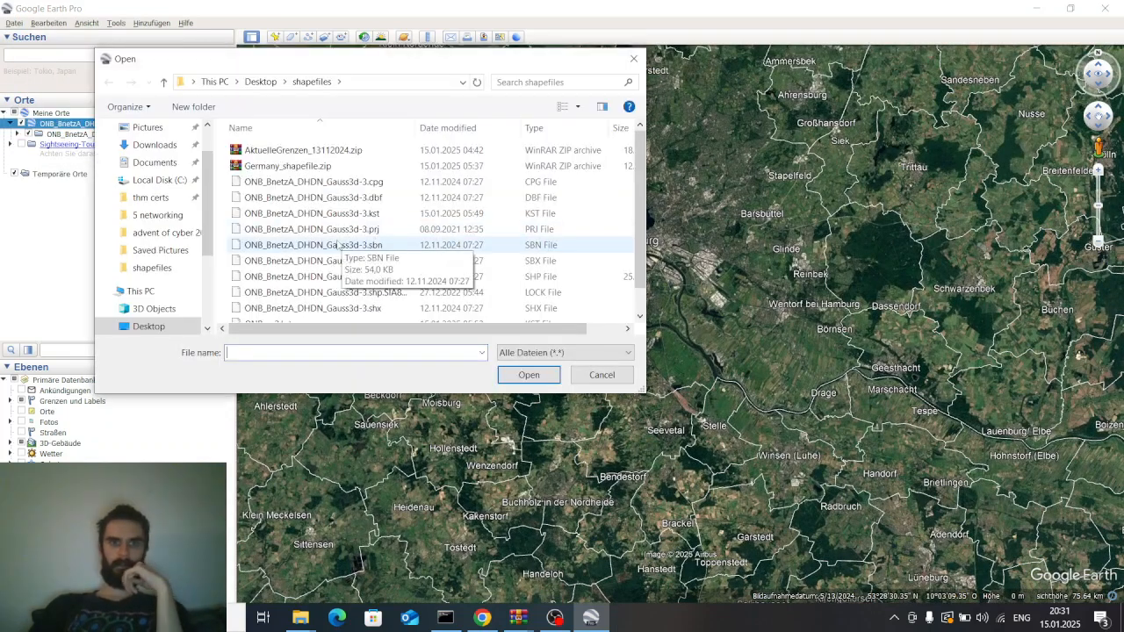
scroll(341, 248, down, 1)
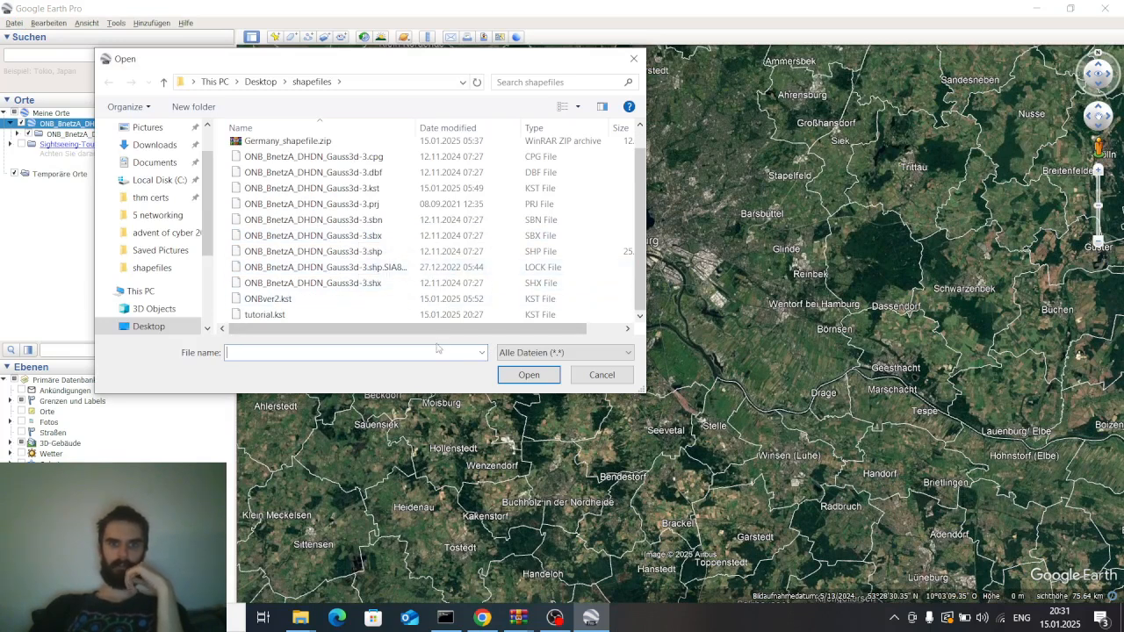
drag(489, 329, 460, 335)
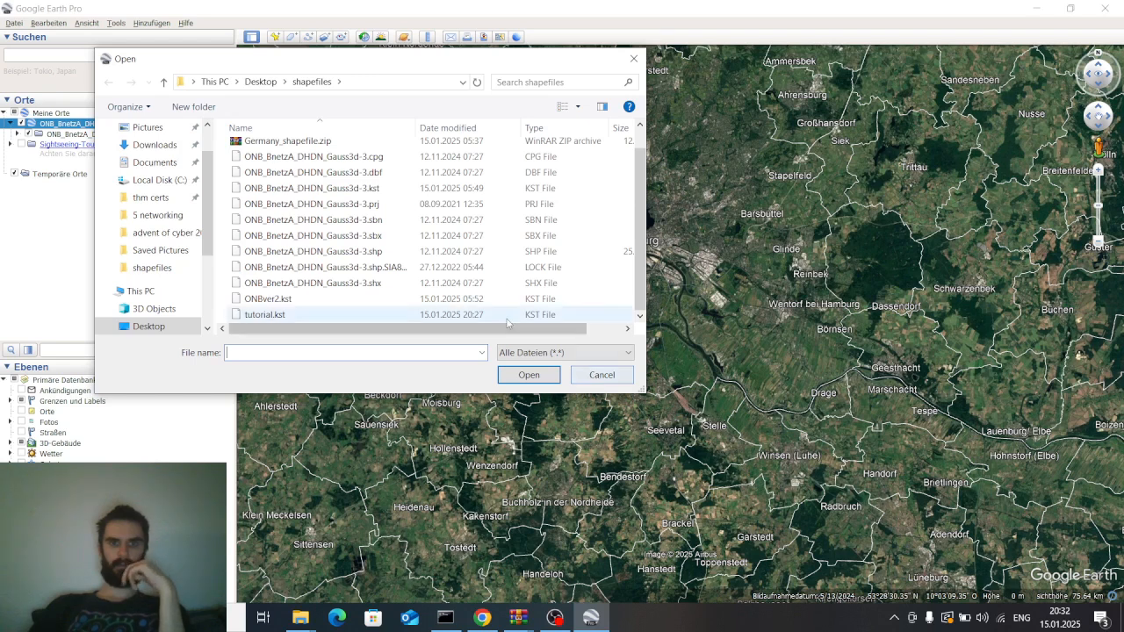
drag(527, 330, 369, 327)
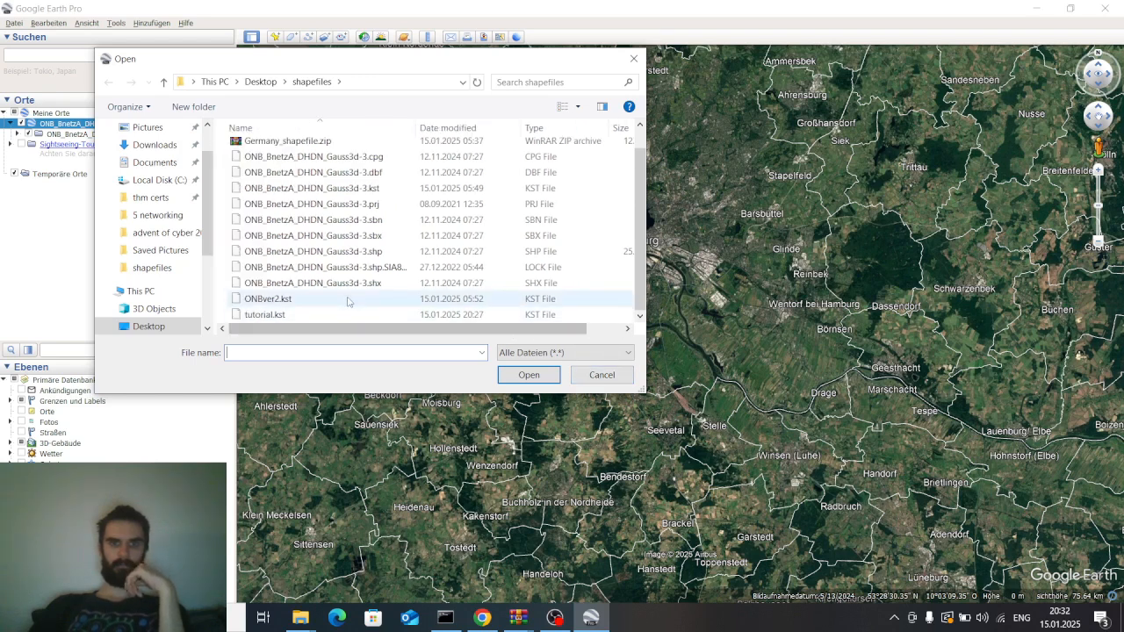
key(Escape)
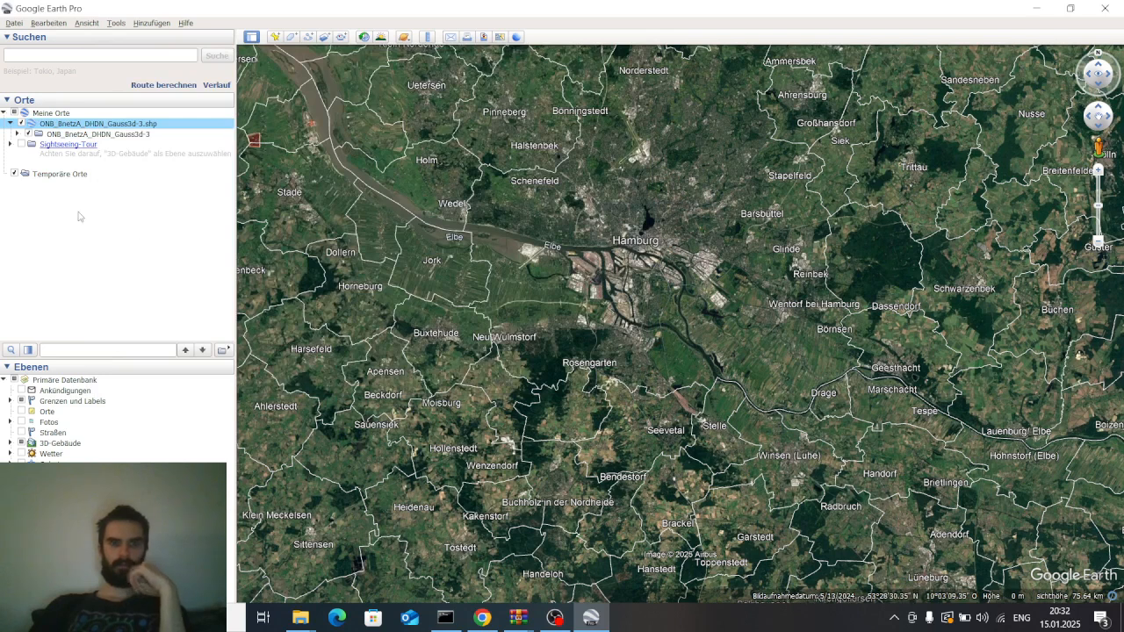
click(47, 176)
key(Up)
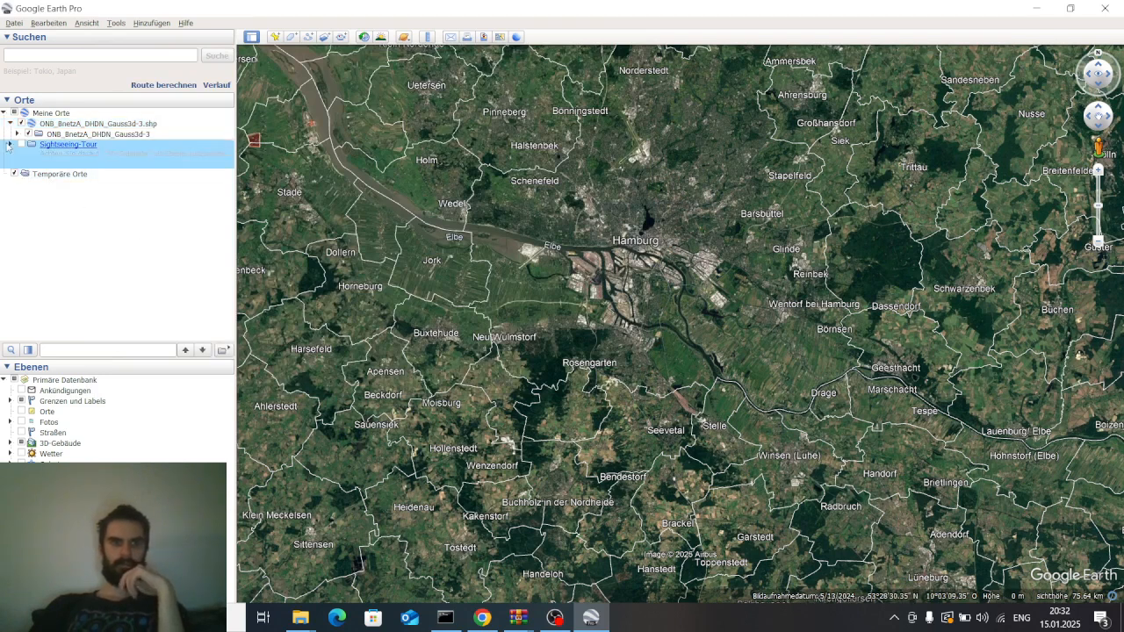
click(554, 617)
click(848, 440)
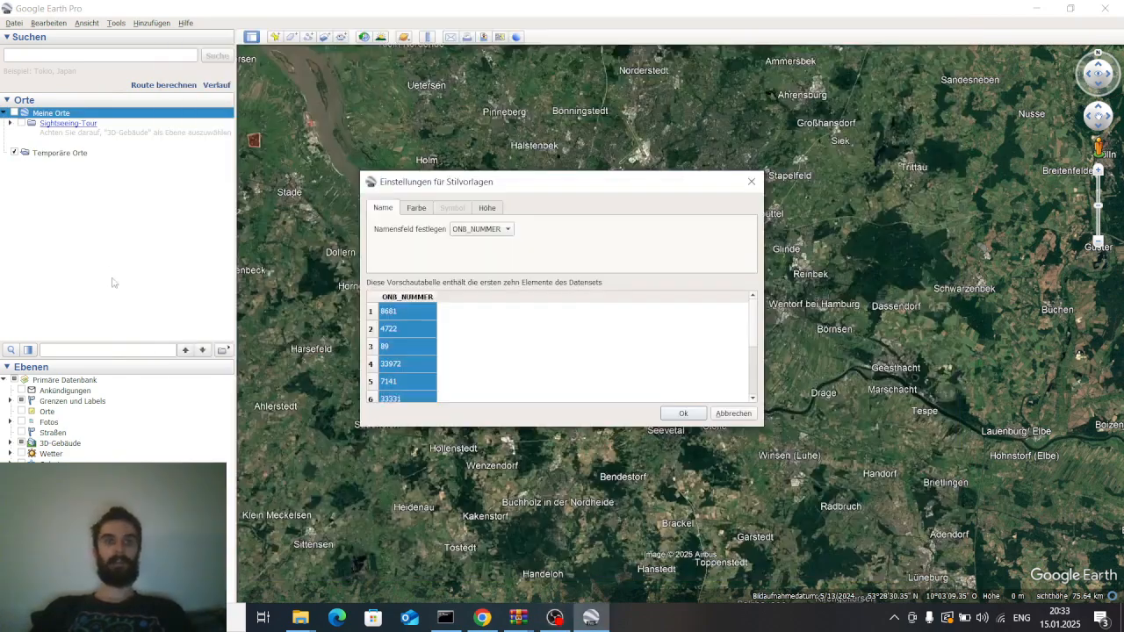
click(734, 413)
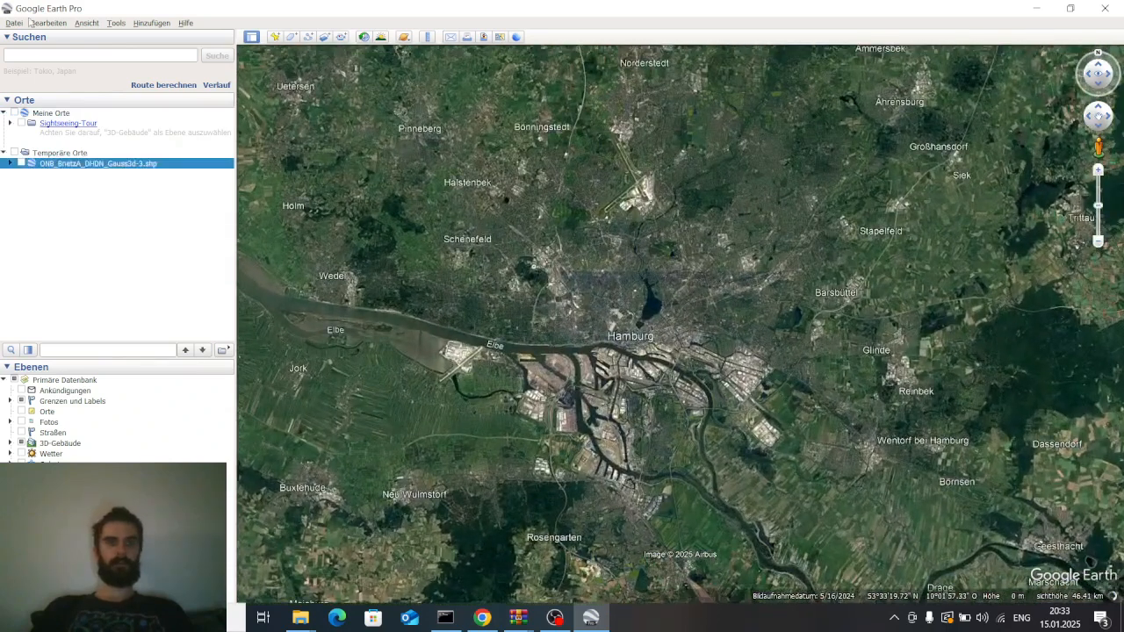
Delete the ONB_BnetzA_DHDN_Gauss3d-3.shp layer from Temporäre Orte
click(50, 136)
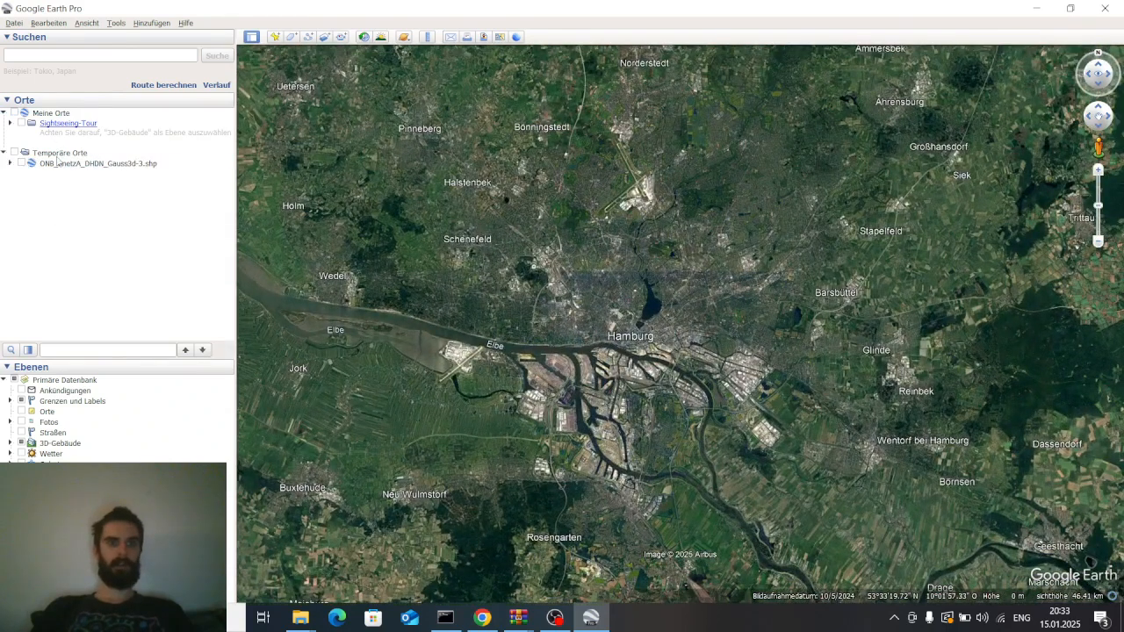
right_click(62, 166)
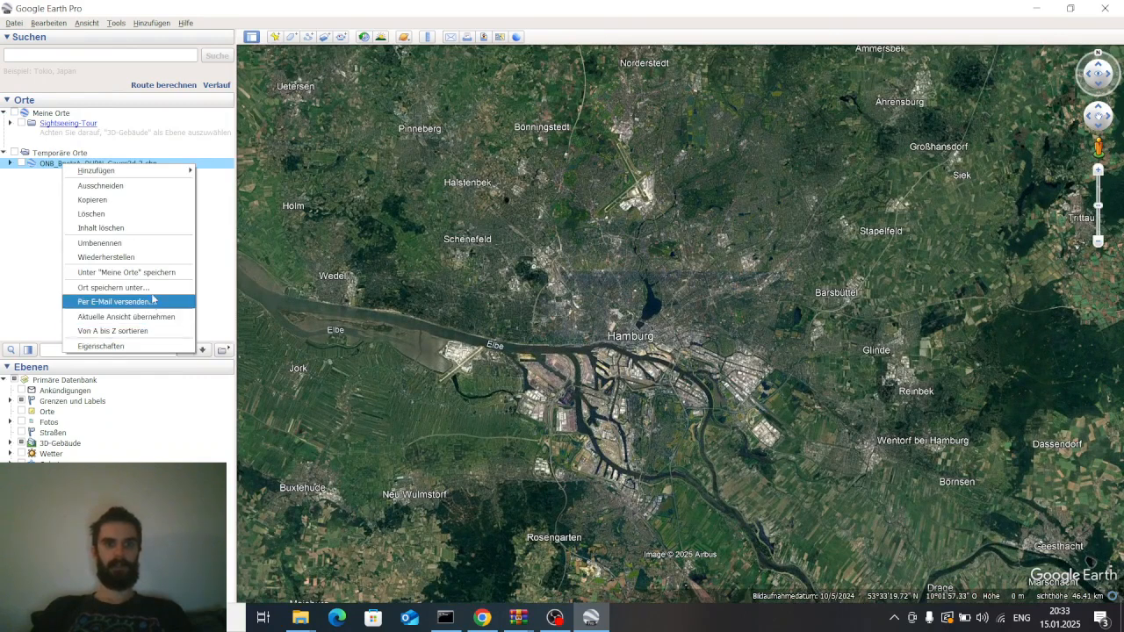
click(136, 213)
click(616, 326)
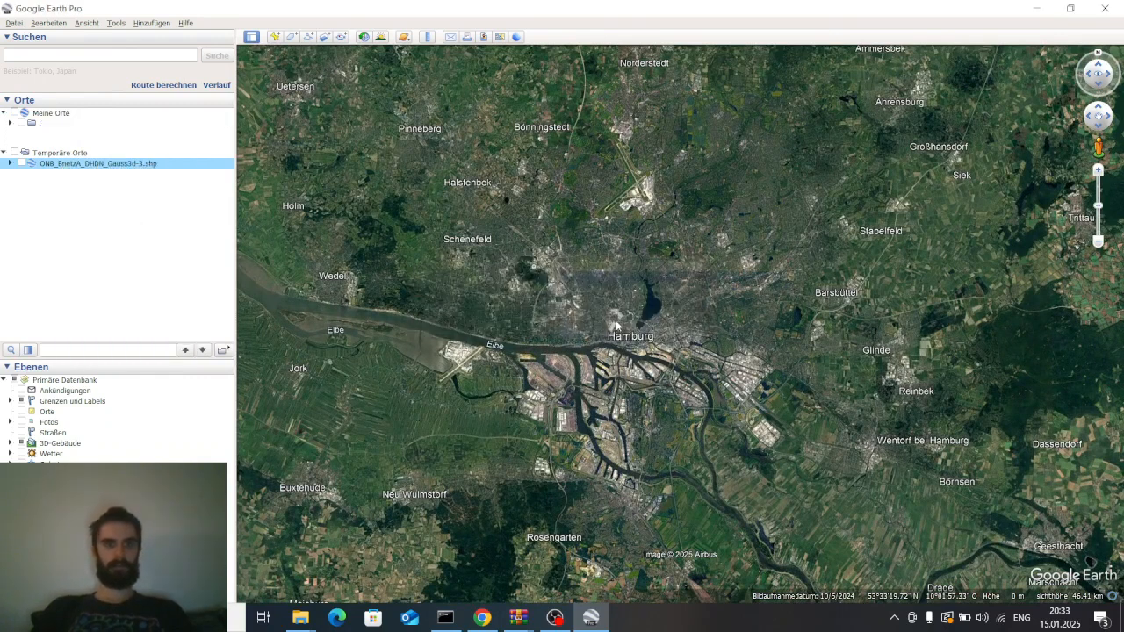
Import ONB_BnetzA_DHDN_Gauss3d-3.shp from the shapefiles folder with all elements and choose to apply a style template
click(15, 22)
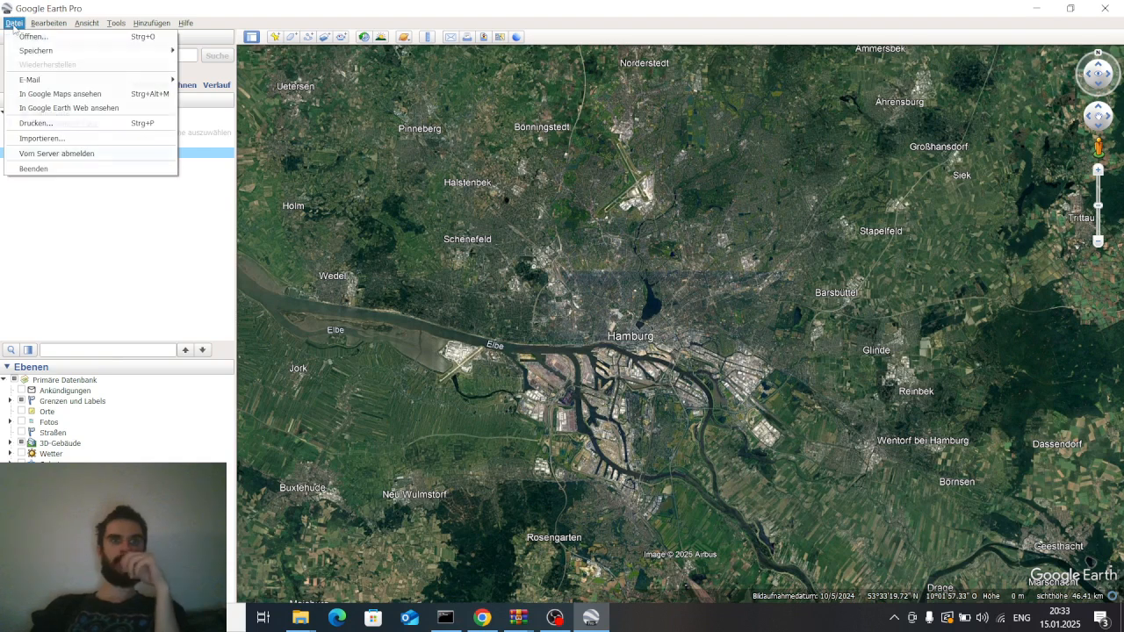
click(116, 140)
scroll(400, 282, down, 1)
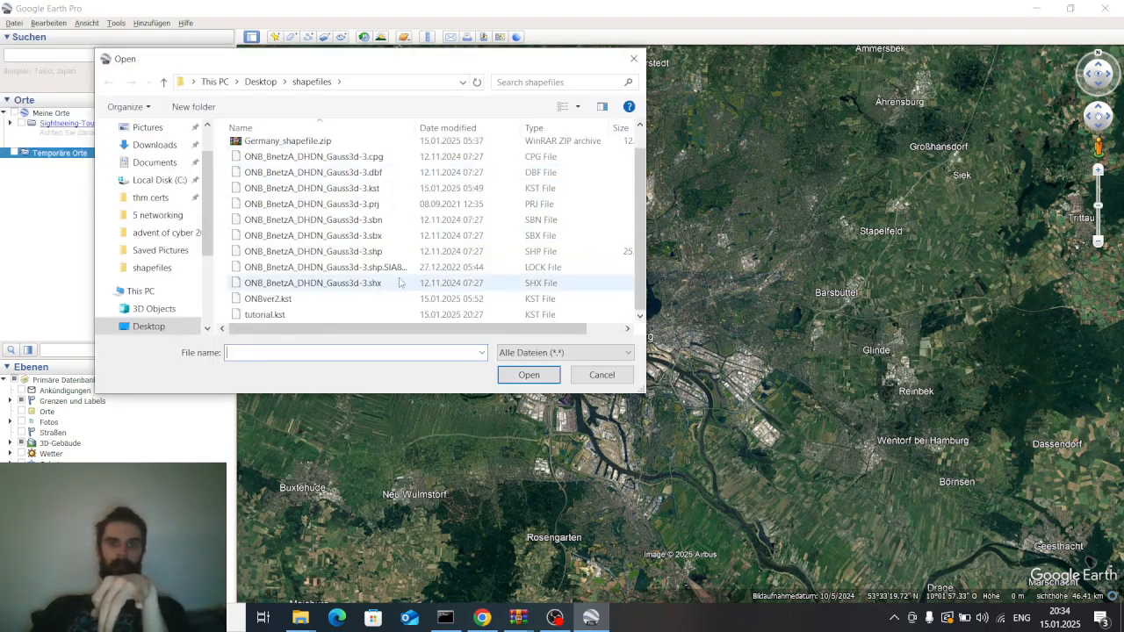
double_click(395, 255)
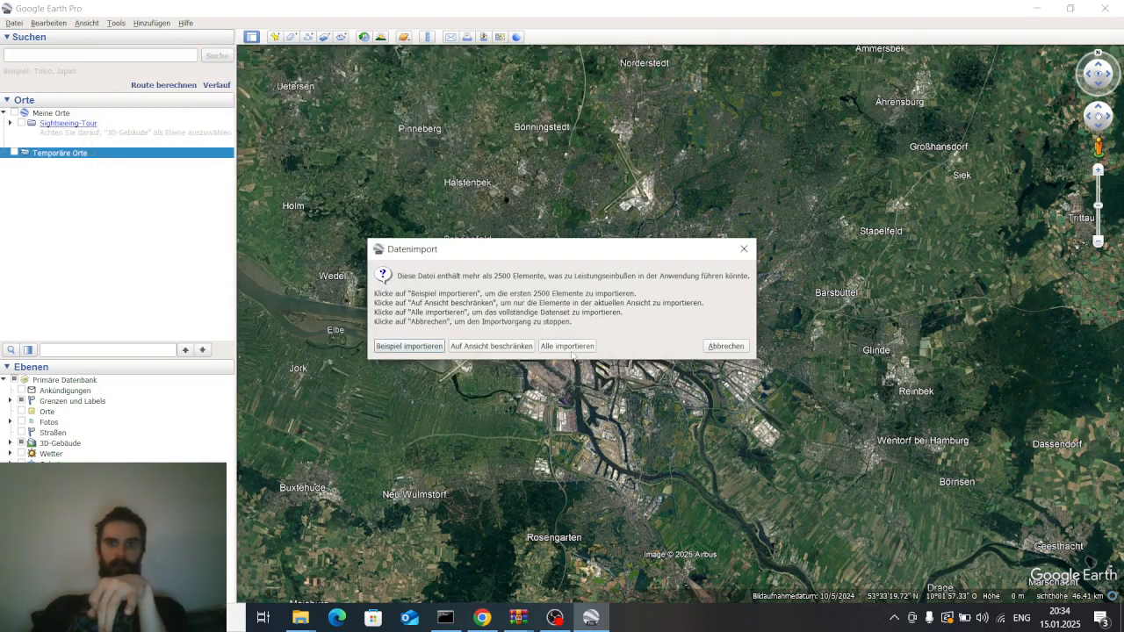
click(572, 349)
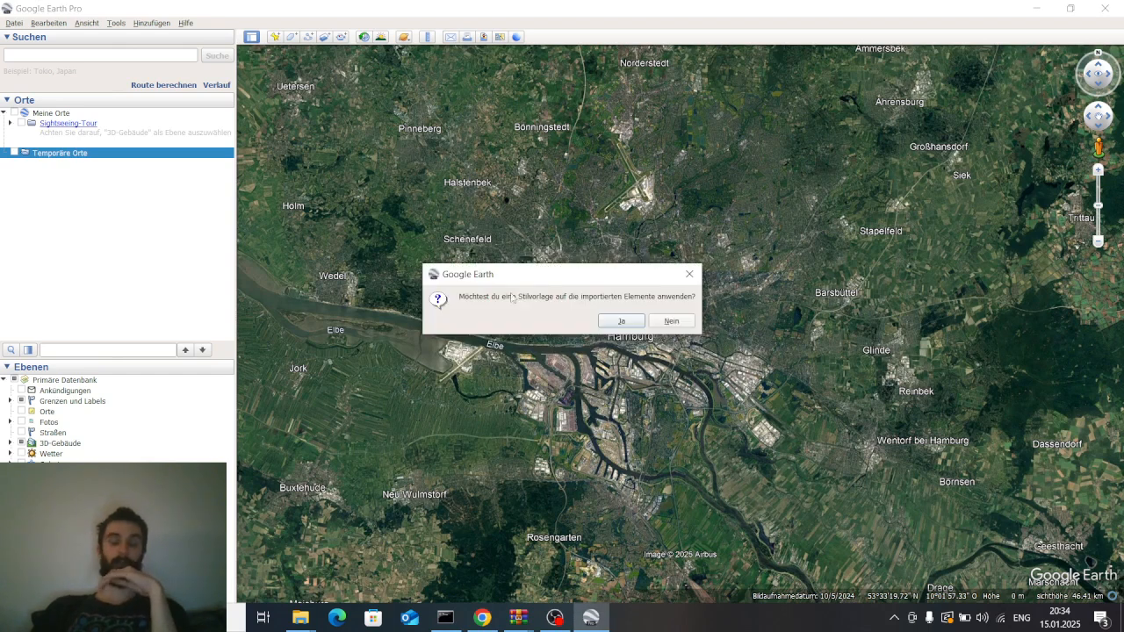
click(622, 320)
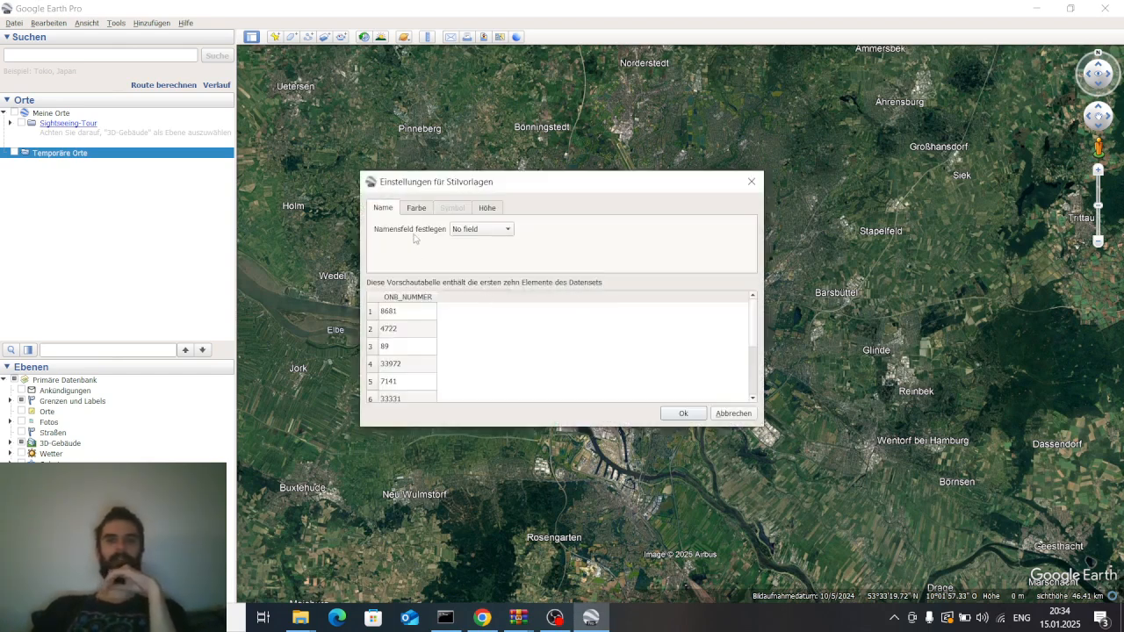
scroll(429, 338, down, 2)
scroll(429, 337, up, 2)
scroll(387, 355, down, 2)
scroll(386, 342, up, 2)
scroll(433, 375, down, 2)
scroll(411, 351, up, 2)
scroll(413, 363, down, 2)
scroll(413, 356, up, 2)
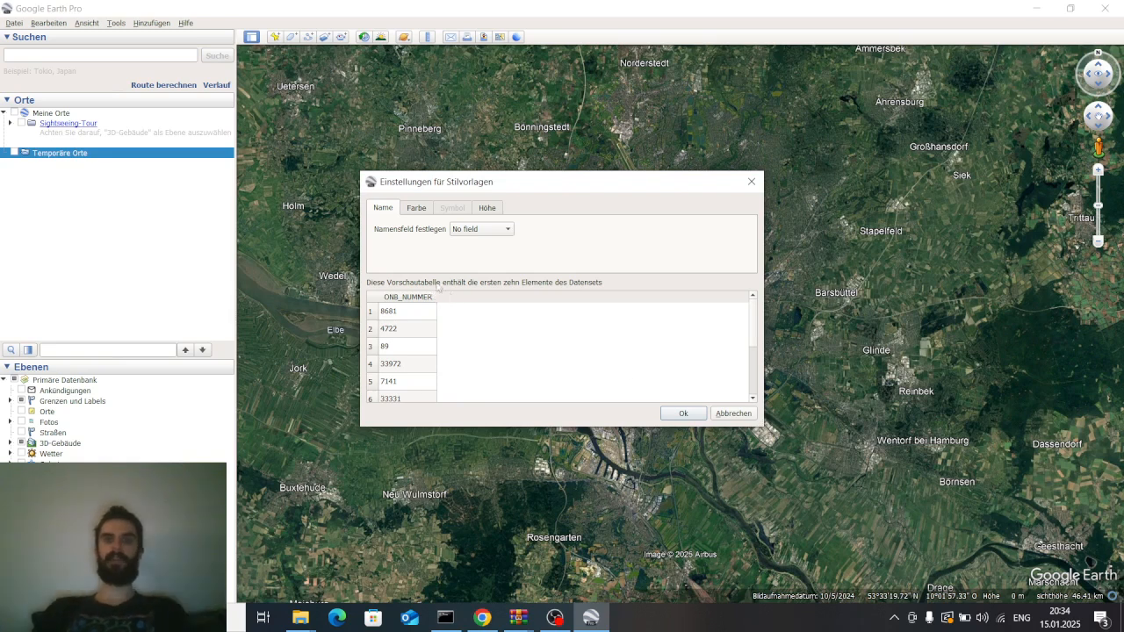
Set the style template's name field to ONB_NUMMER and confirm
click(481, 229)
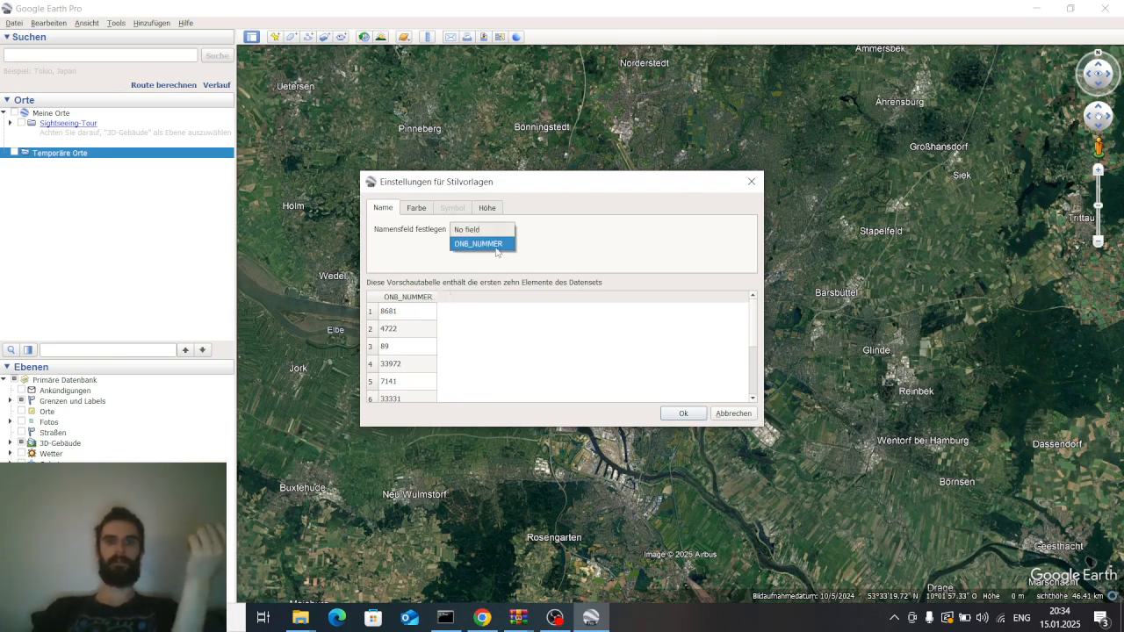
click(495, 250)
click(683, 417)
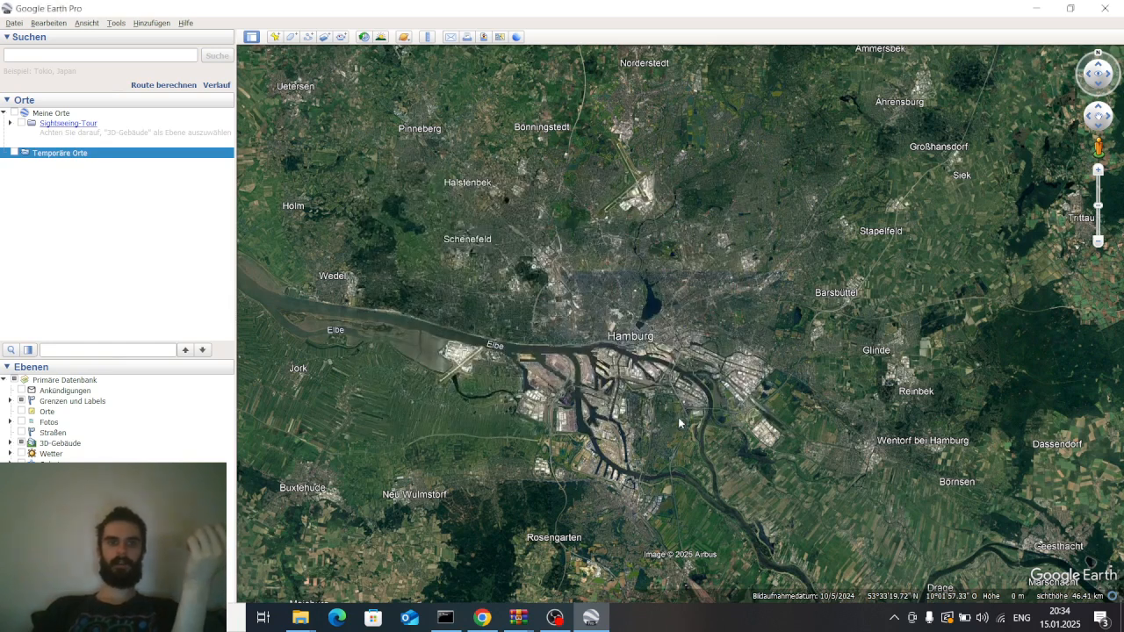
Save the style template as tutorial.kst in the Desktop shapefiles folder, replacing the existing file
scroll(156, 212, down, 2)
scroll(153, 207, up, 2)
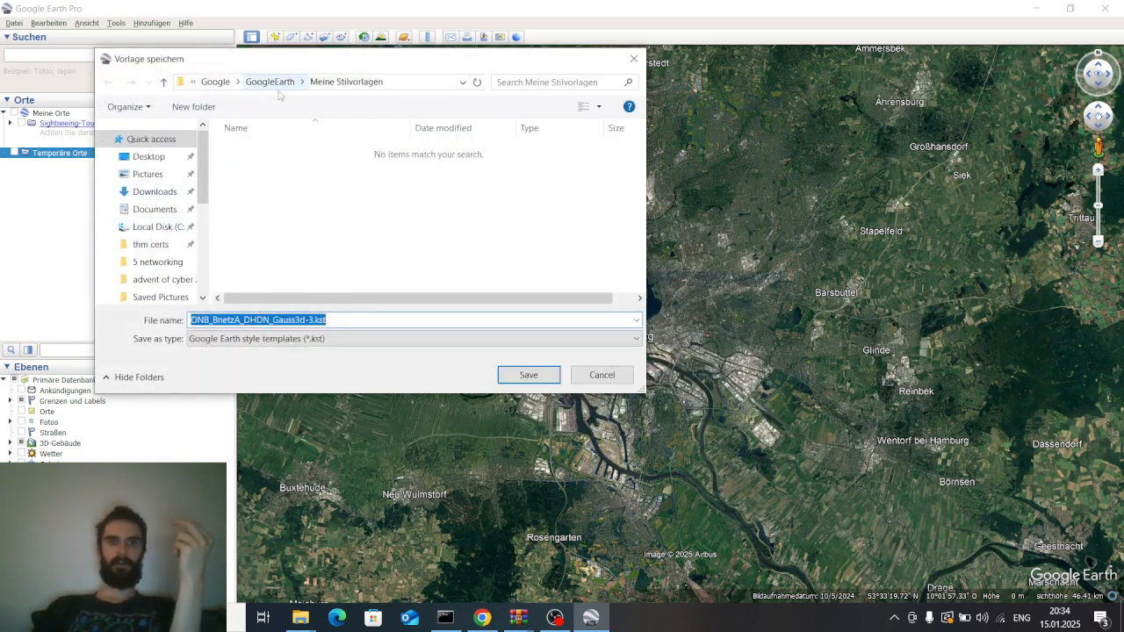
scroll(149, 219, down, 3)
scroll(150, 232, up, 2)
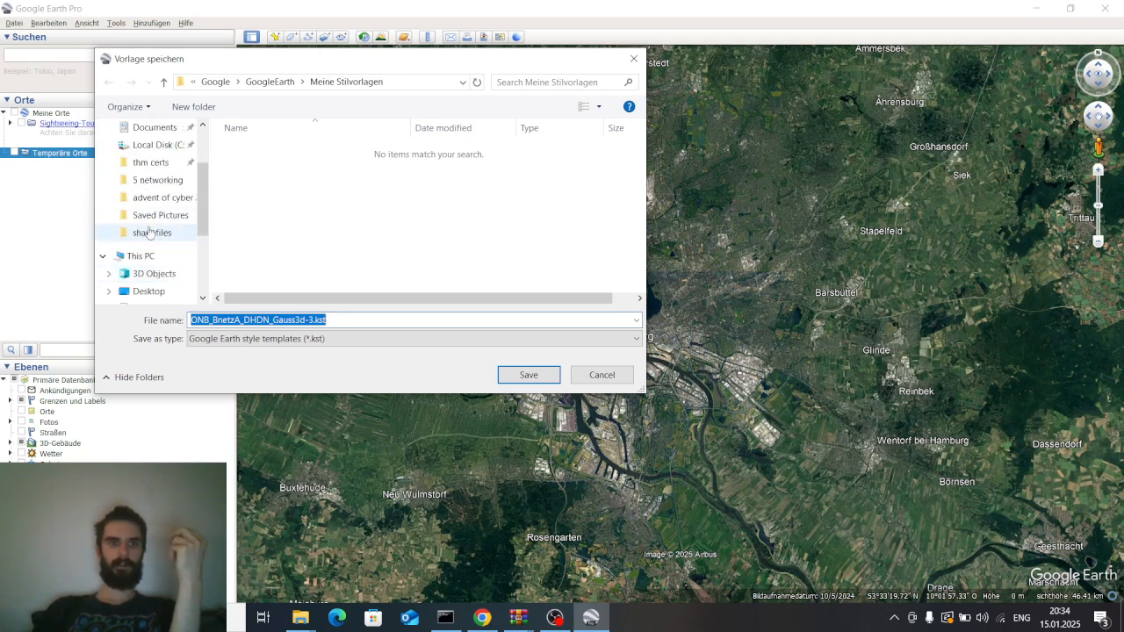
scroll(149, 229, up, 2)
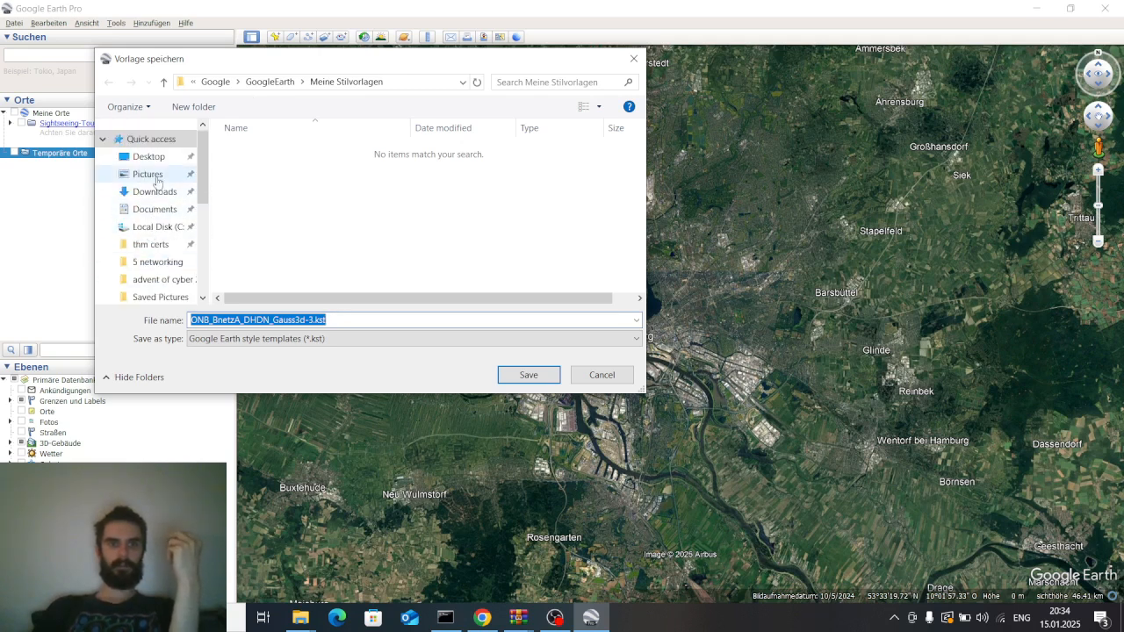
click(148, 157)
double_click(425, 184)
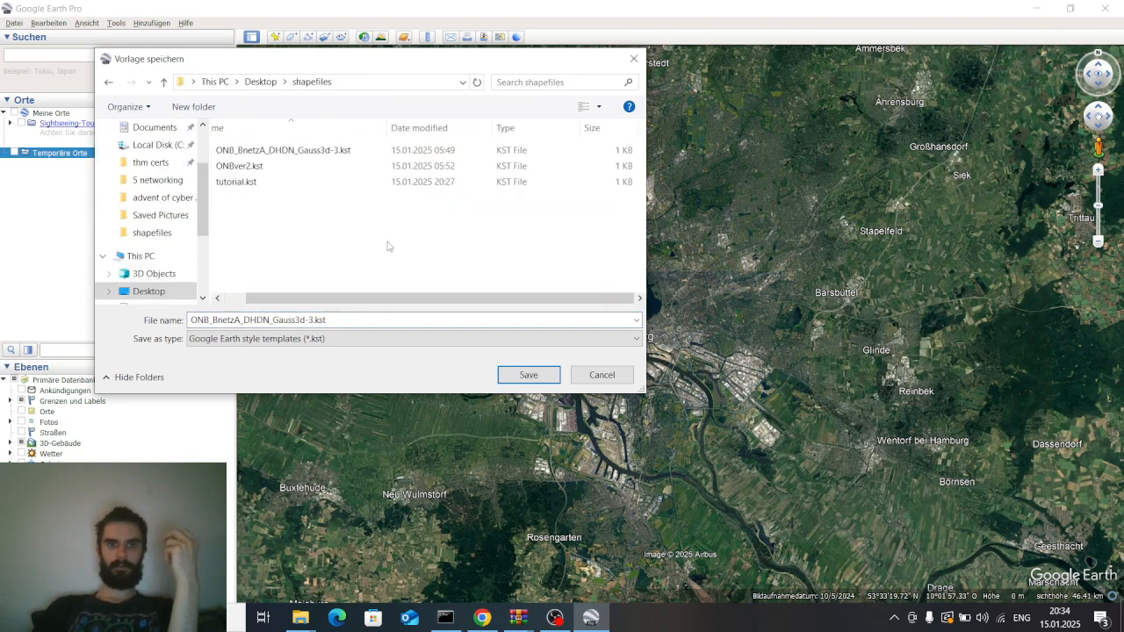
click(351, 182)
click(531, 380)
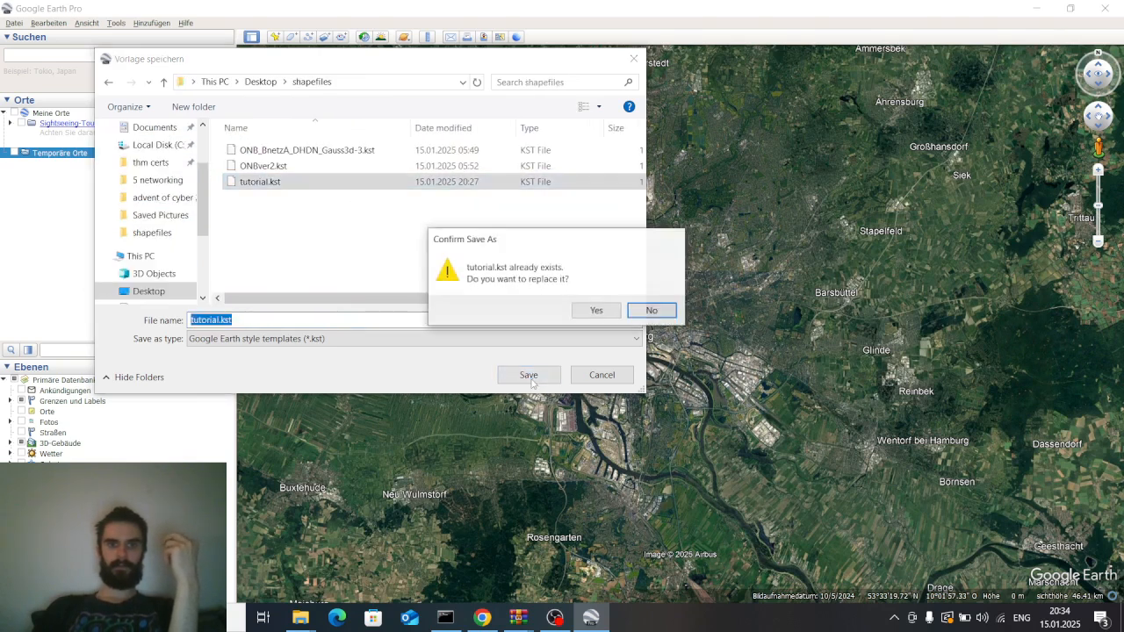
click(592, 309)
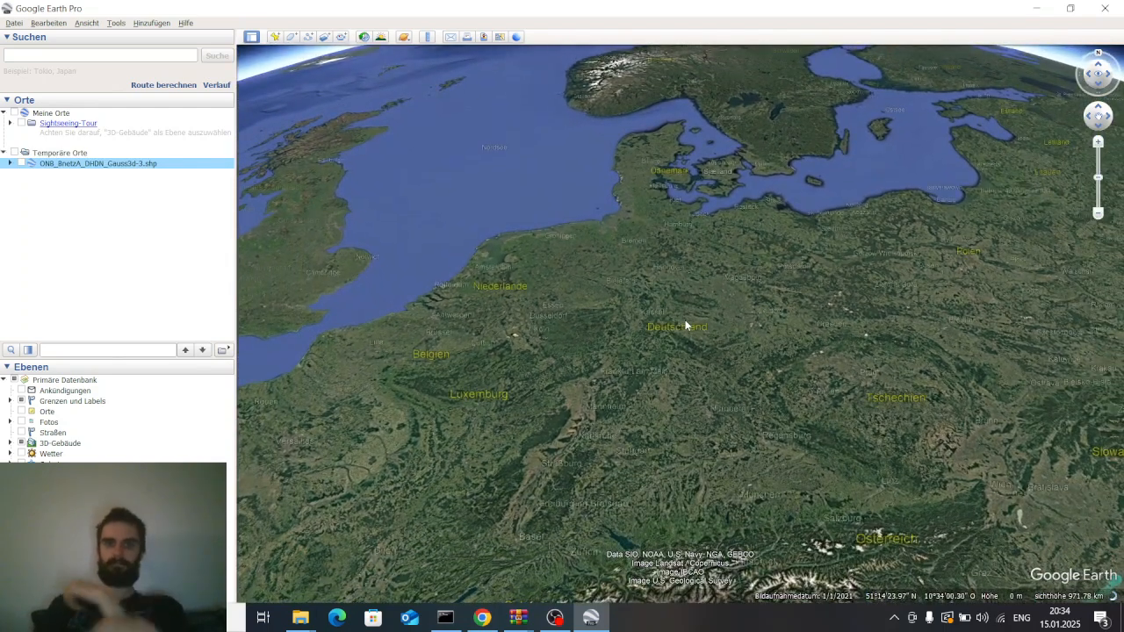
Turn on the imported ONB layer's visibility on the map of Germany
scroll(663, 264, up, 2)
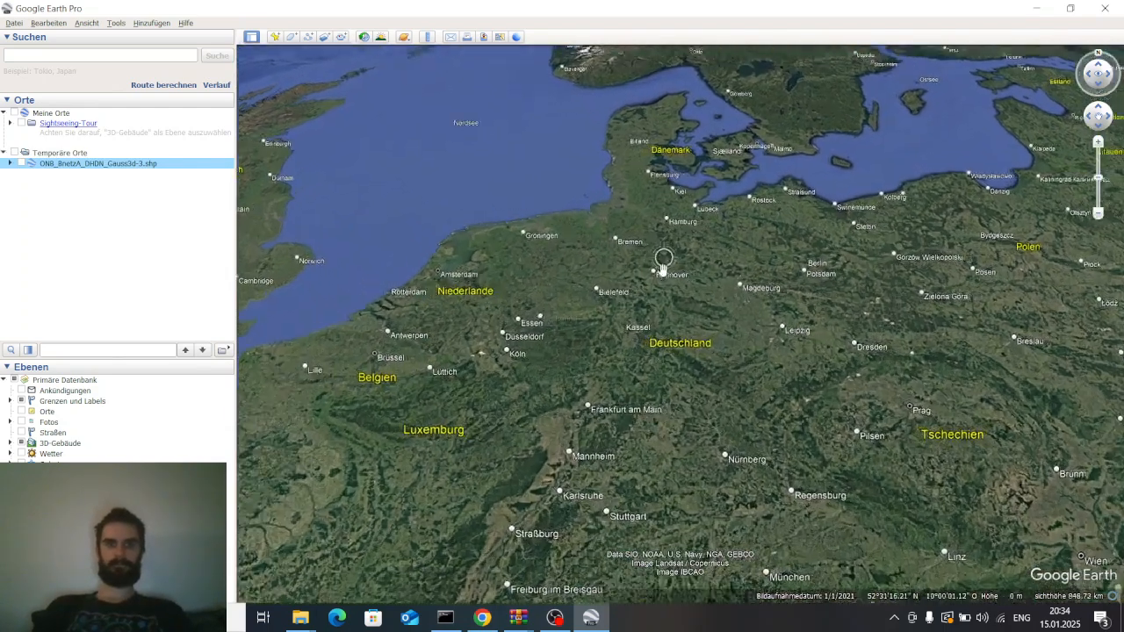
click(22, 163)
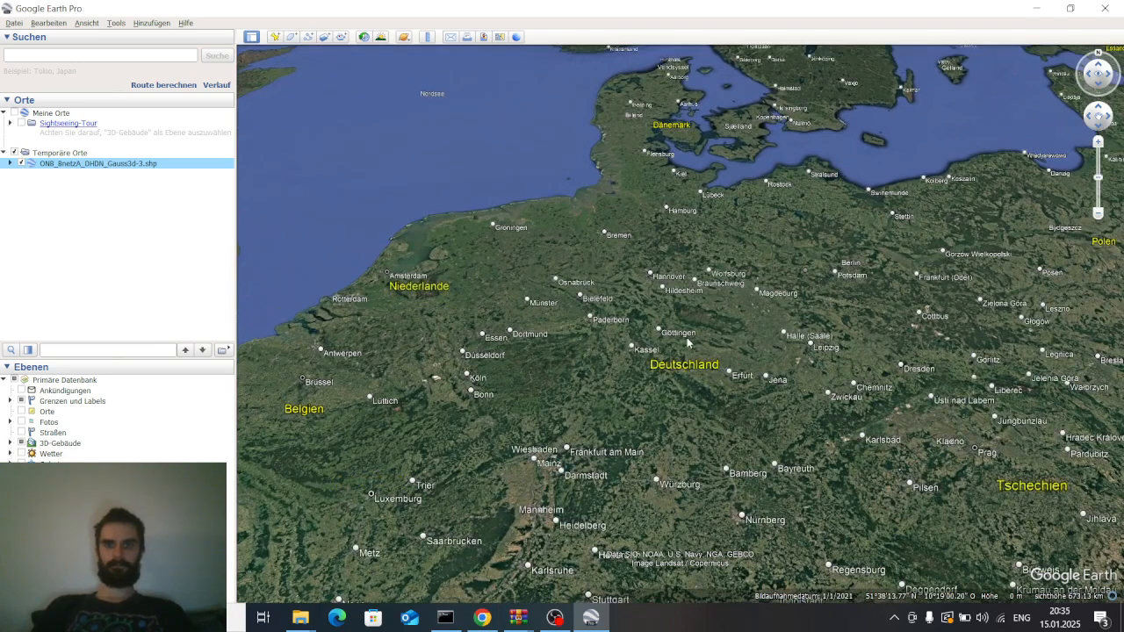
scroll(688, 343, up, 1)
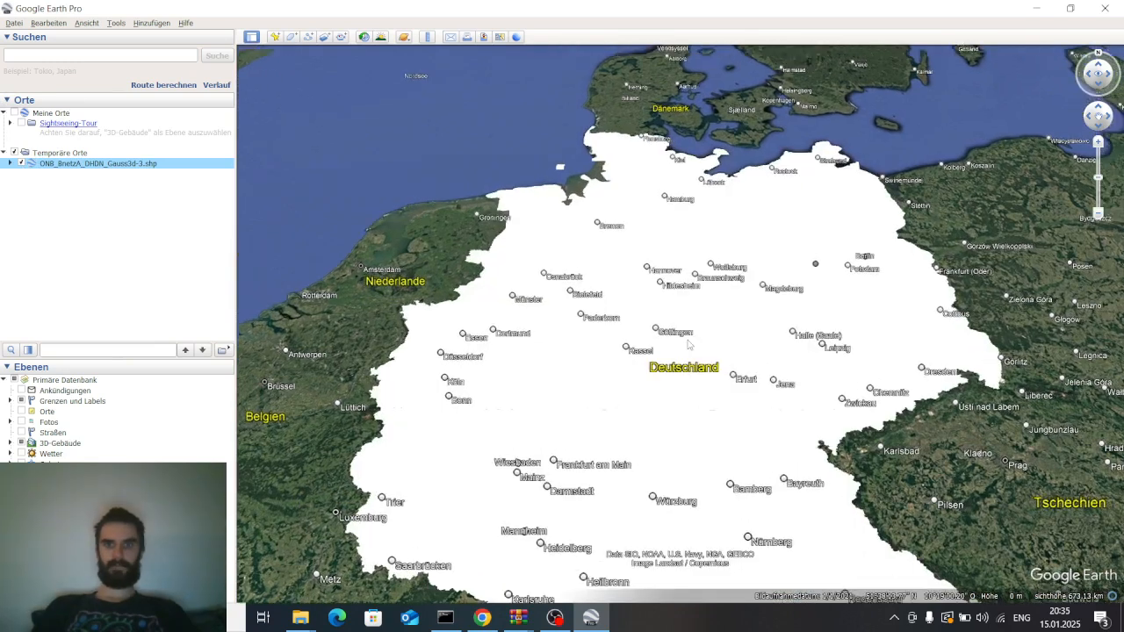
Open the ONB folder's properties and apply one shared style to all of its elements
right_click(71, 164)
click(160, 345)
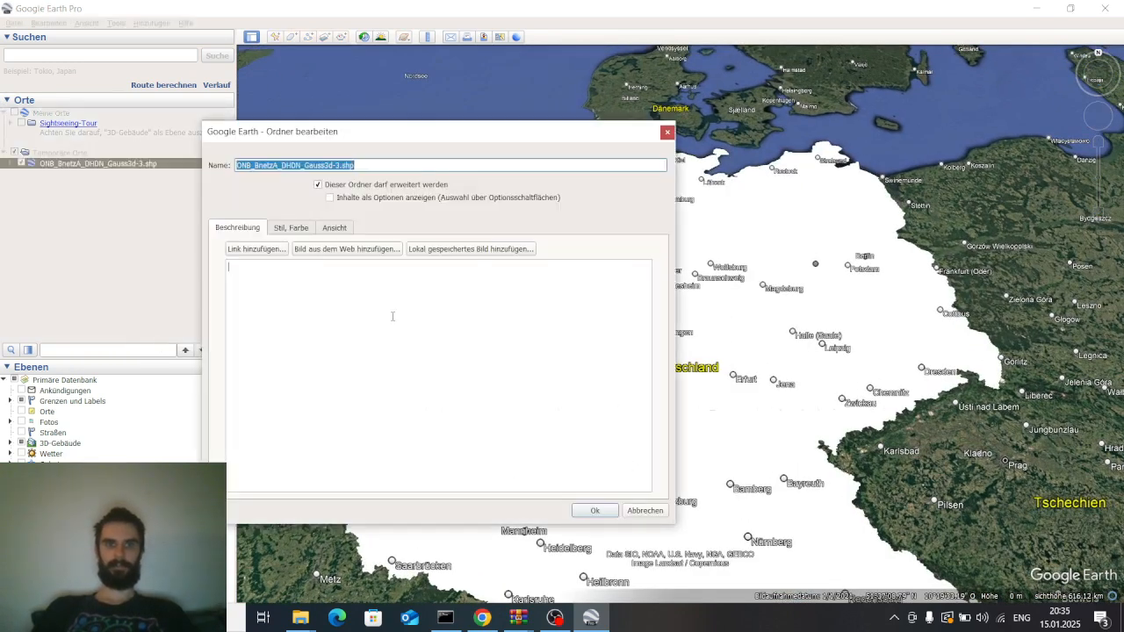
click(291, 230)
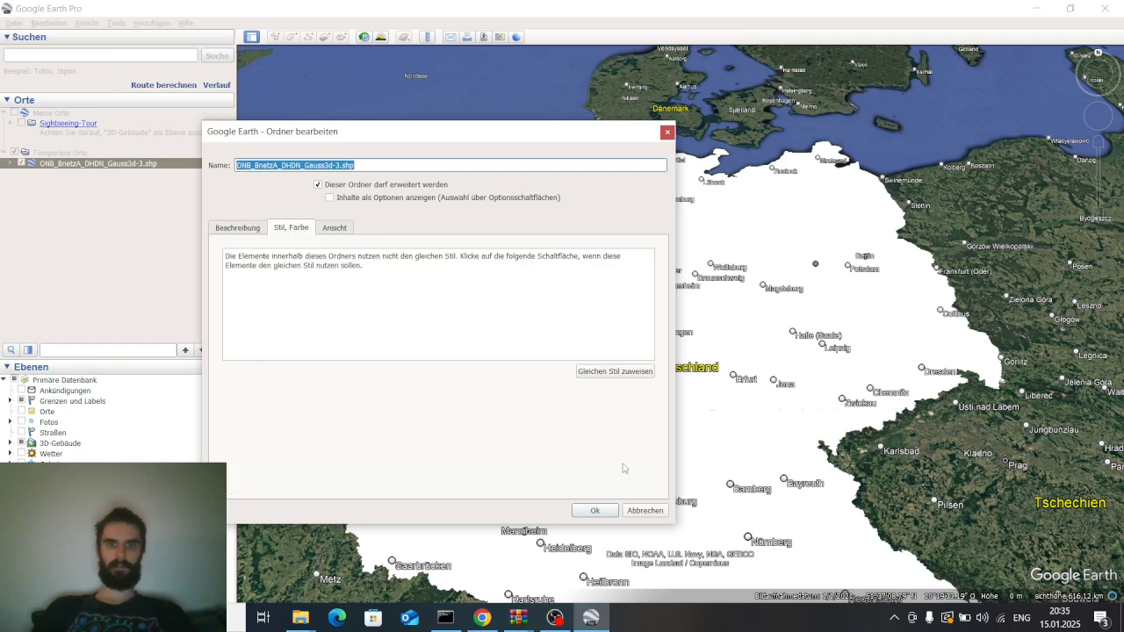
click(622, 371)
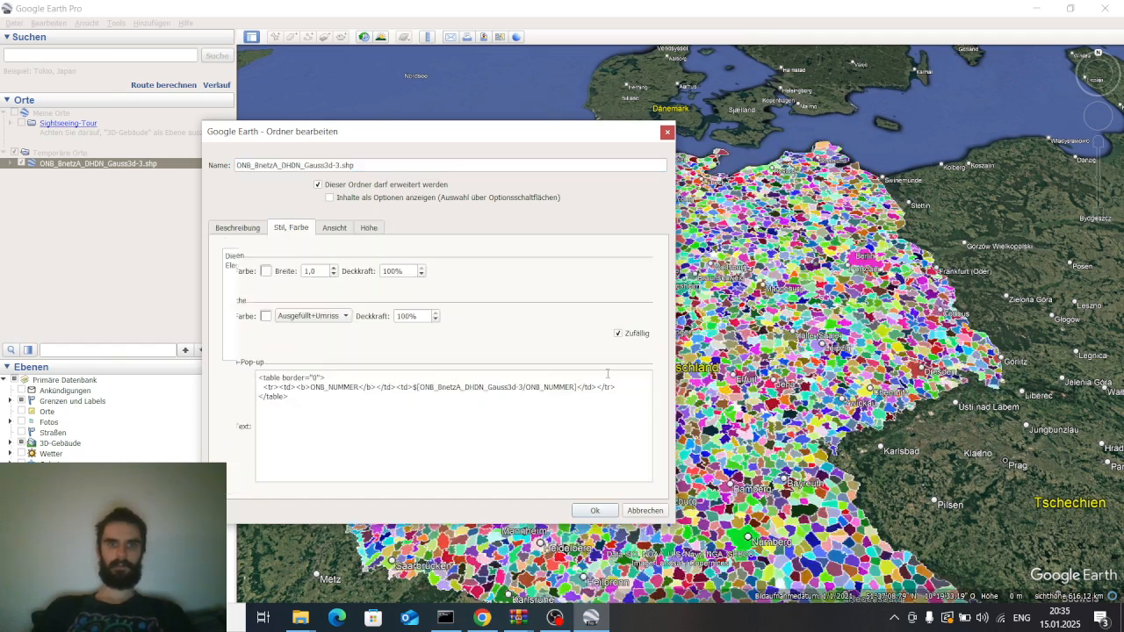
Set the polygon area style to outline only and confirm the folder properties
click(265, 316)
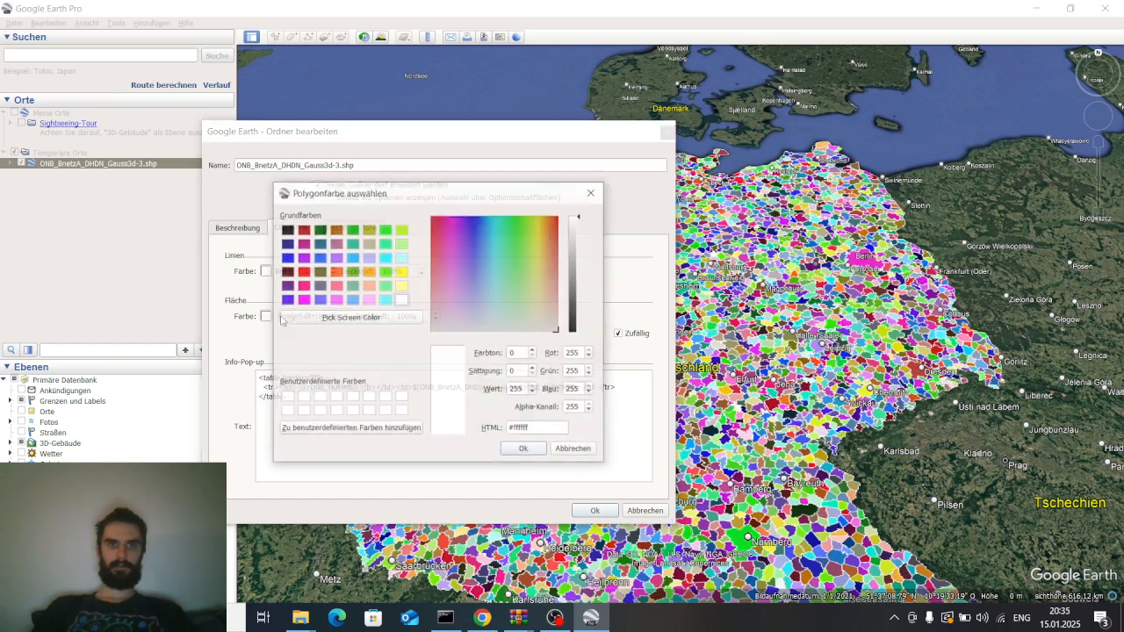
click(573, 450)
click(314, 318)
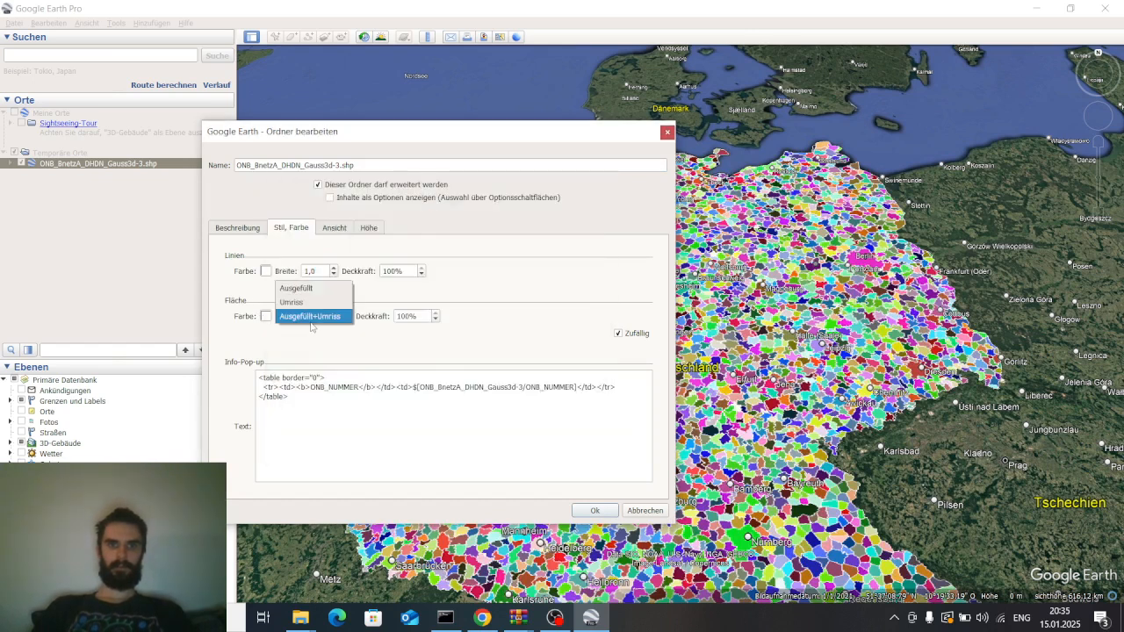
click(278, 315)
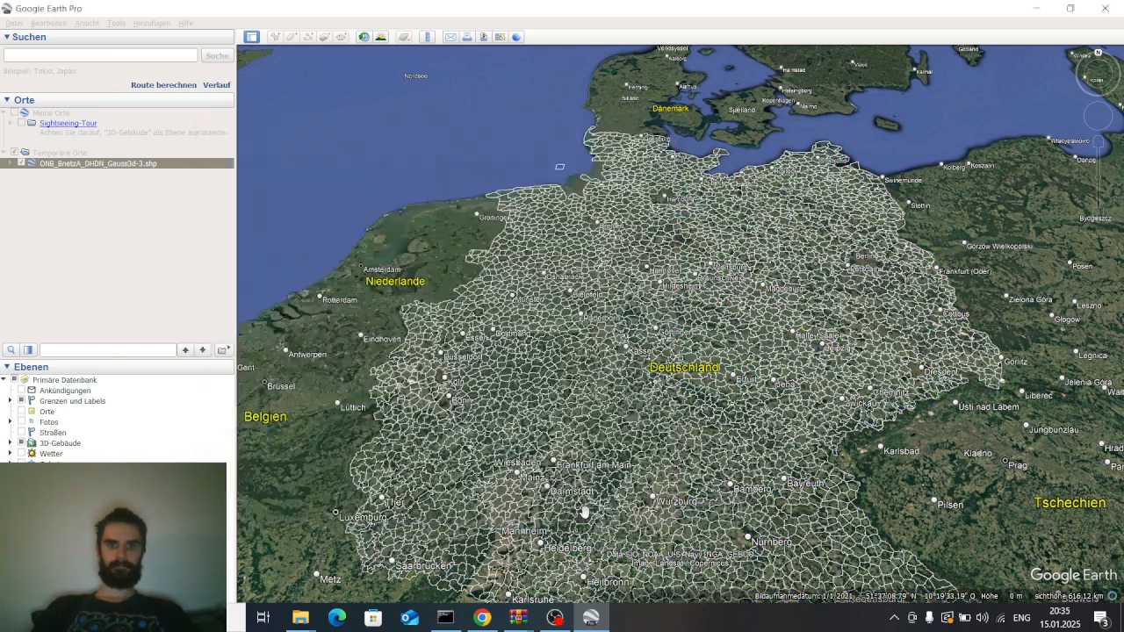
click(612, 511)
Expand the ONB layer and browse its individual area-code polygon entries
click(9, 163)
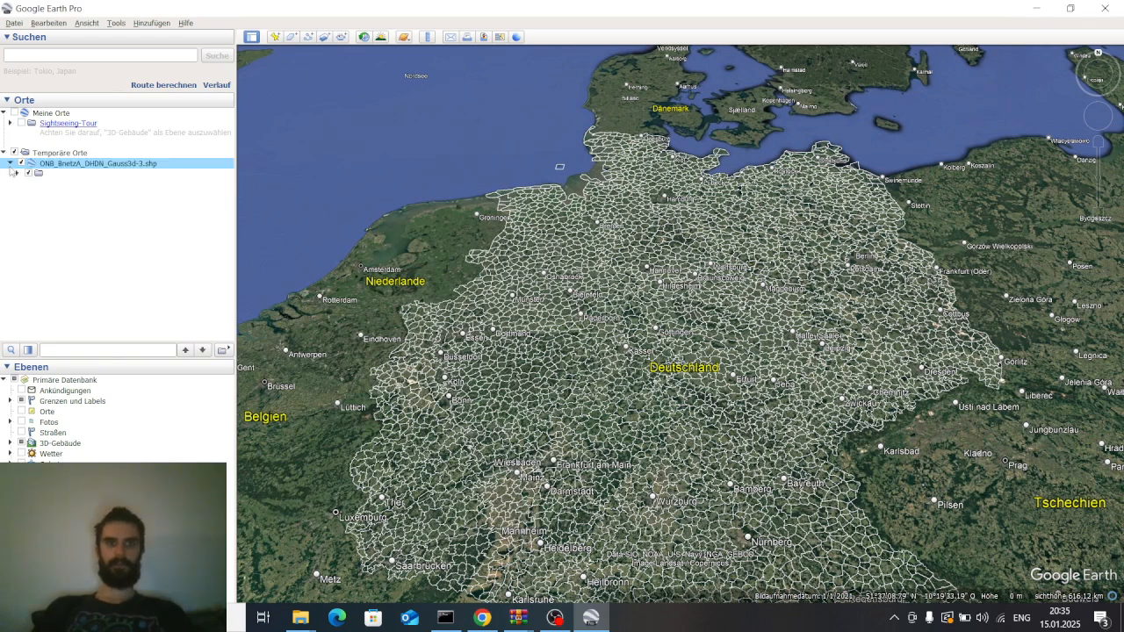
click(17, 174)
scroll(83, 232, down, 3)
click(98, 230)
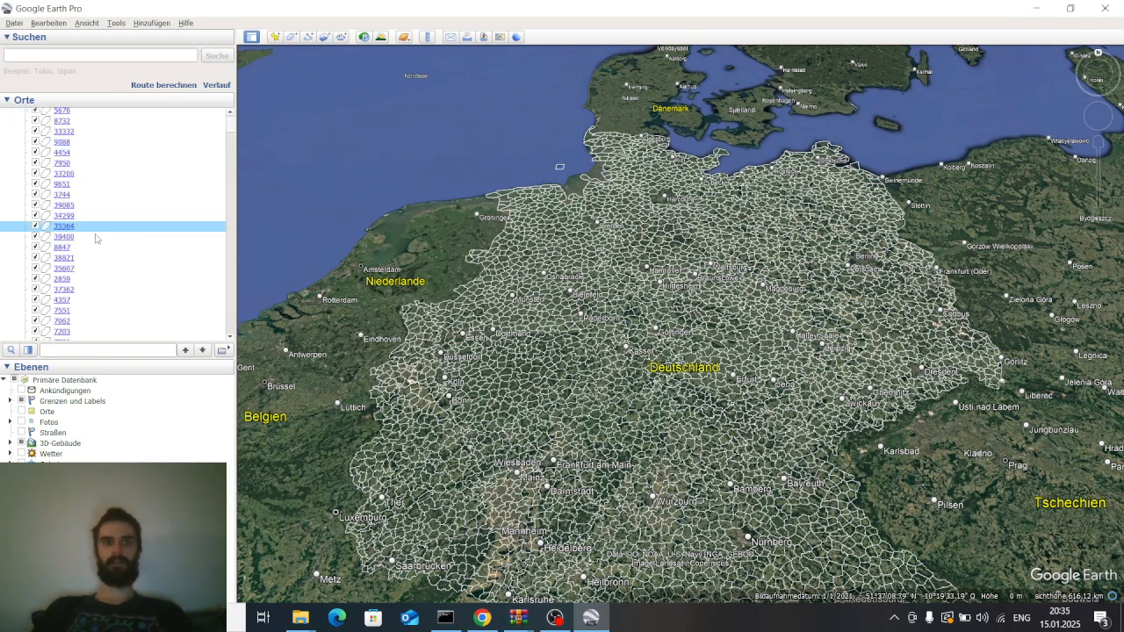
right_click(98, 230)
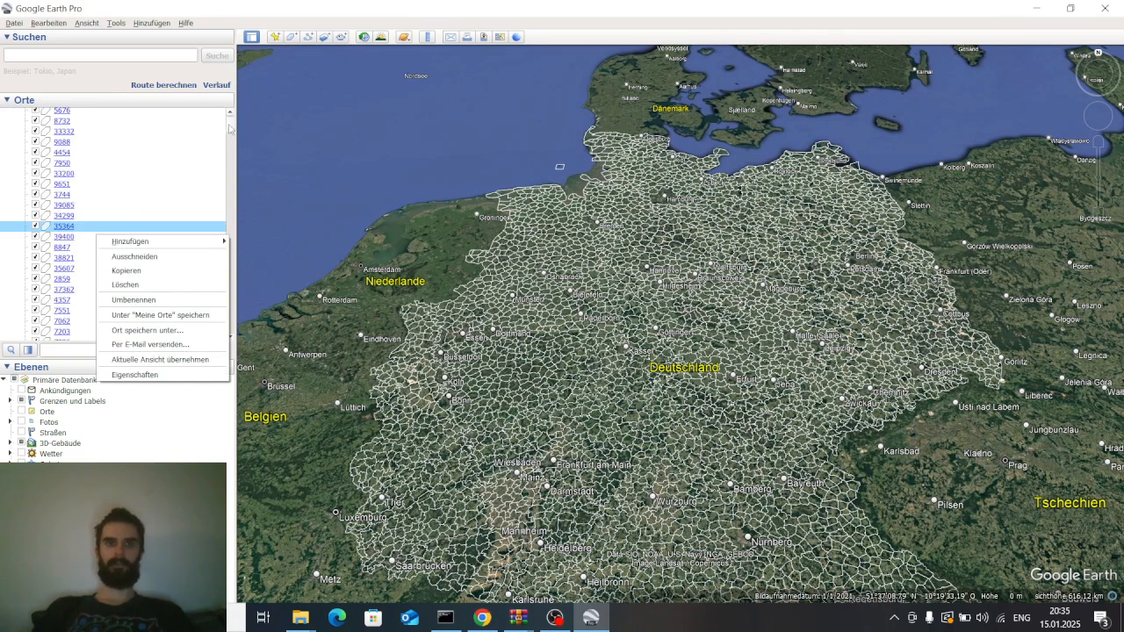
drag(230, 127, 230, 121)
scroll(691, 356, up, 3)
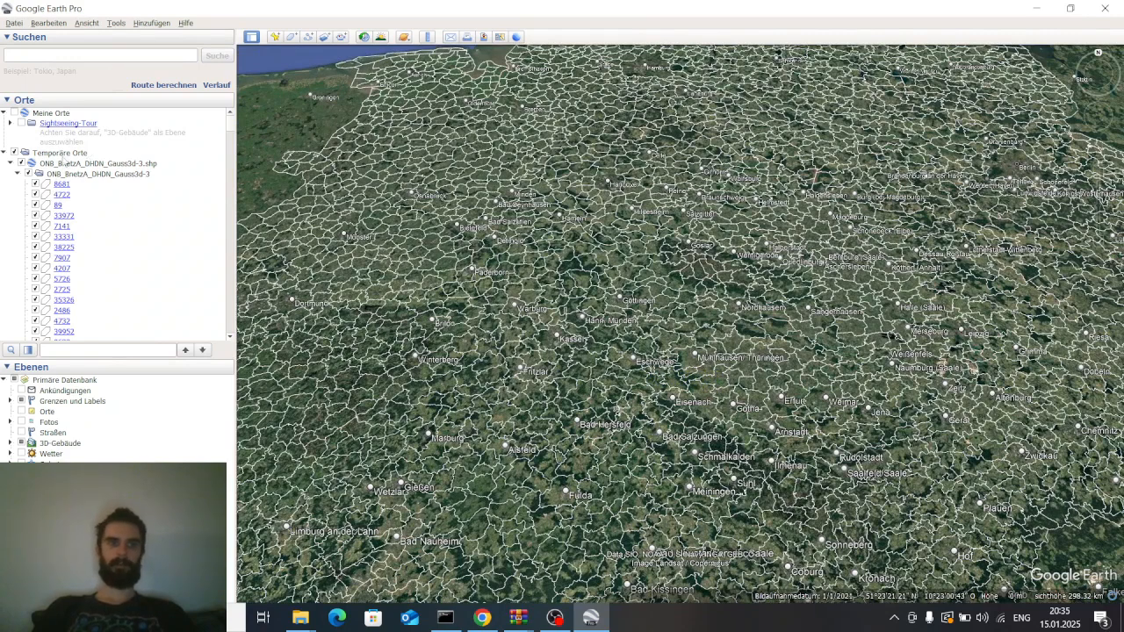
Move the ONB layer from Temporary Places into My Places
click(10, 165)
drag(43, 169, 99, 116)
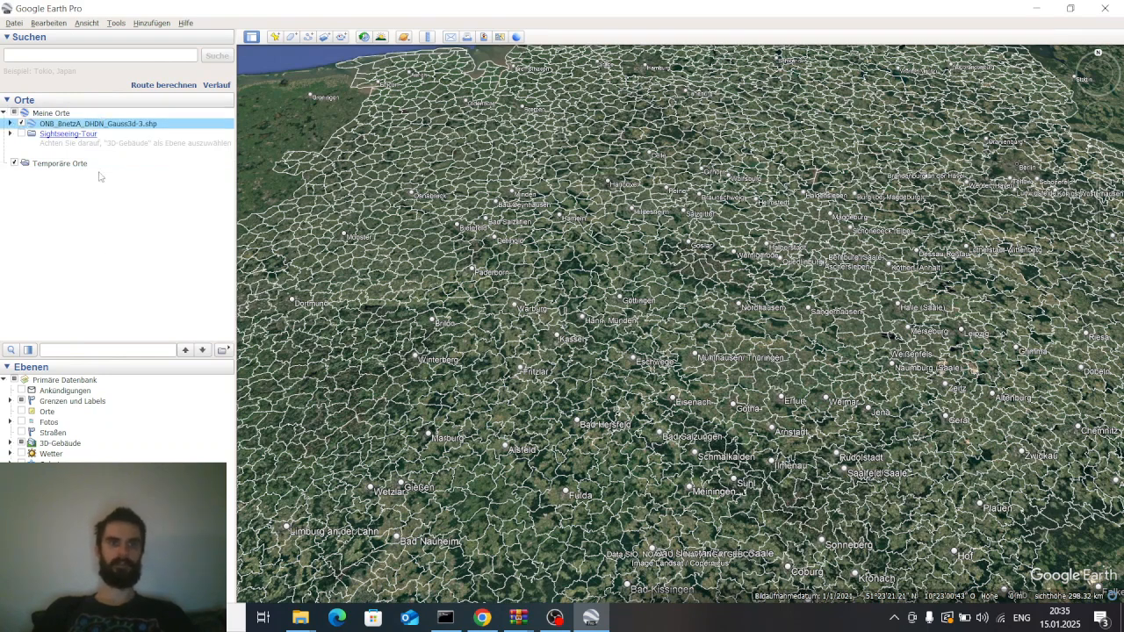
click(104, 245)
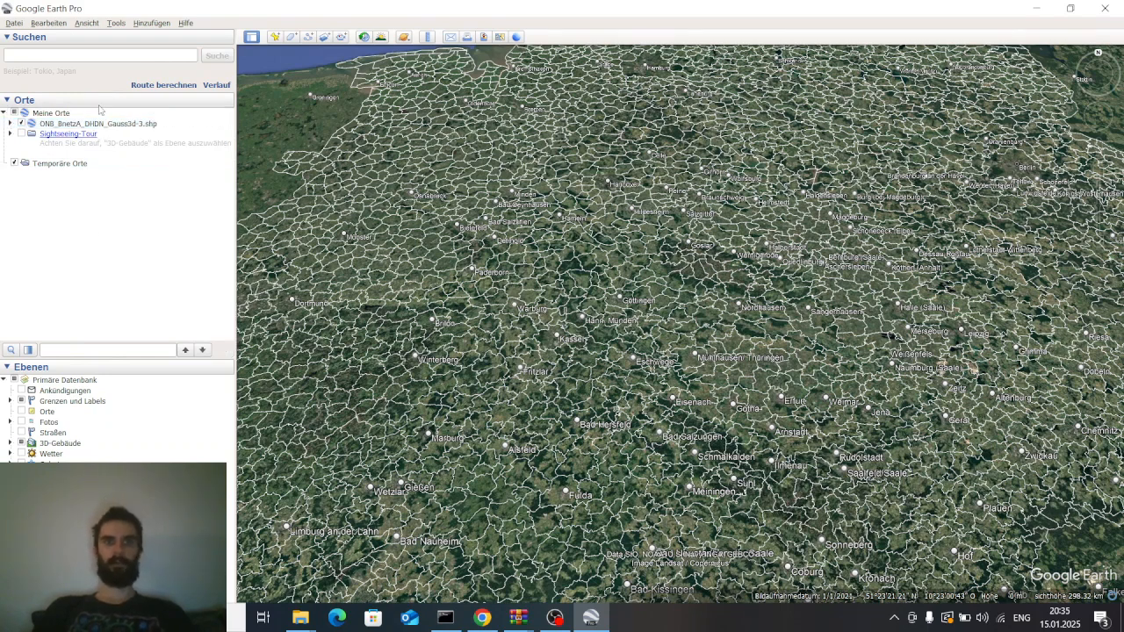
Save the ONB layer as tutorial.kml in the google earth maps folder, replacing the existing file
click(19, 23)
mouse_move(37, 53)
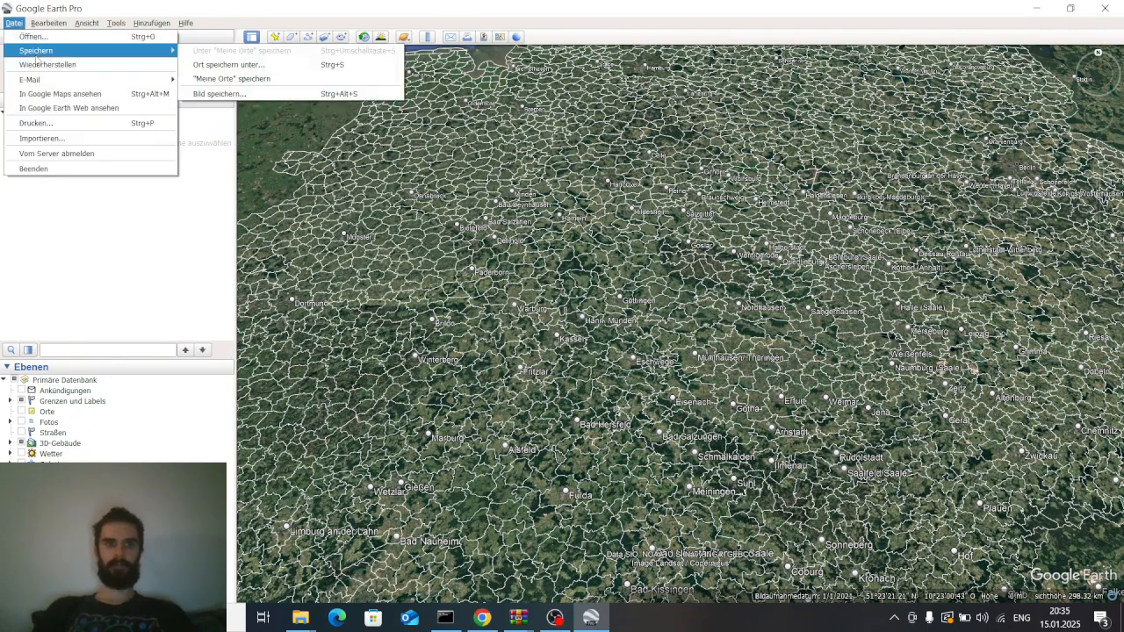
click(224, 65)
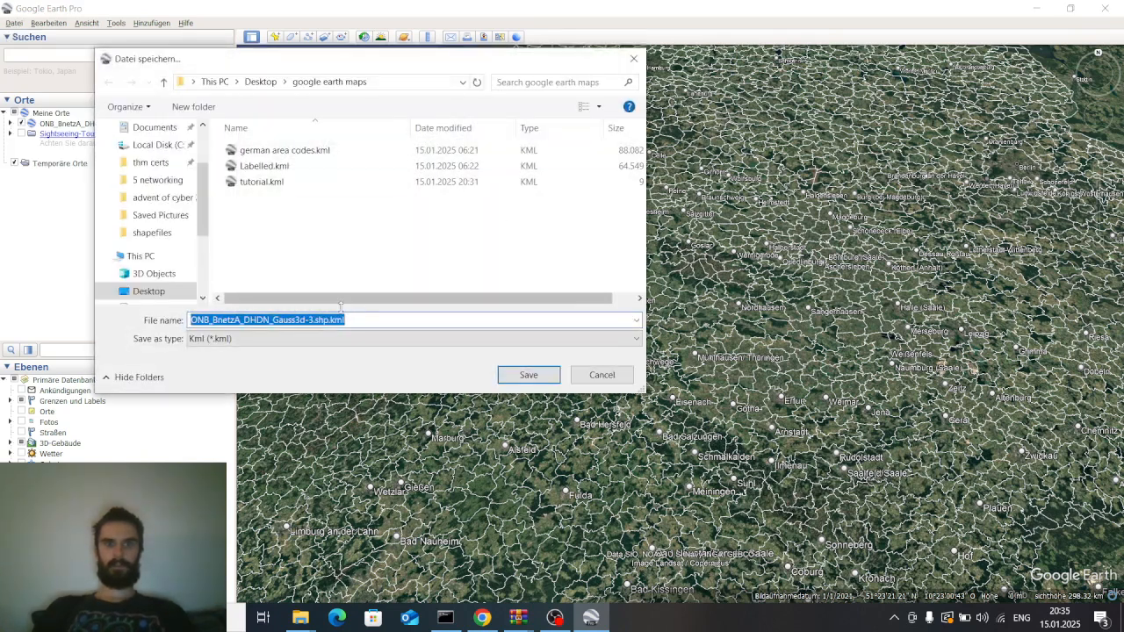
click(277, 184)
click(254, 338)
click(238, 351)
click(527, 376)
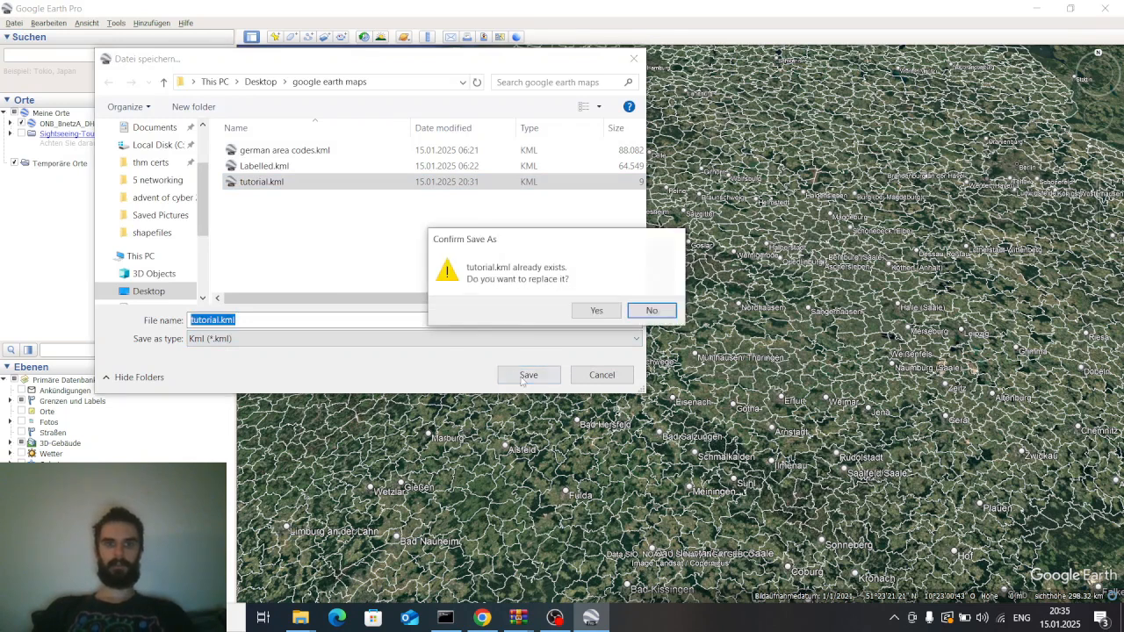
click(596, 312)
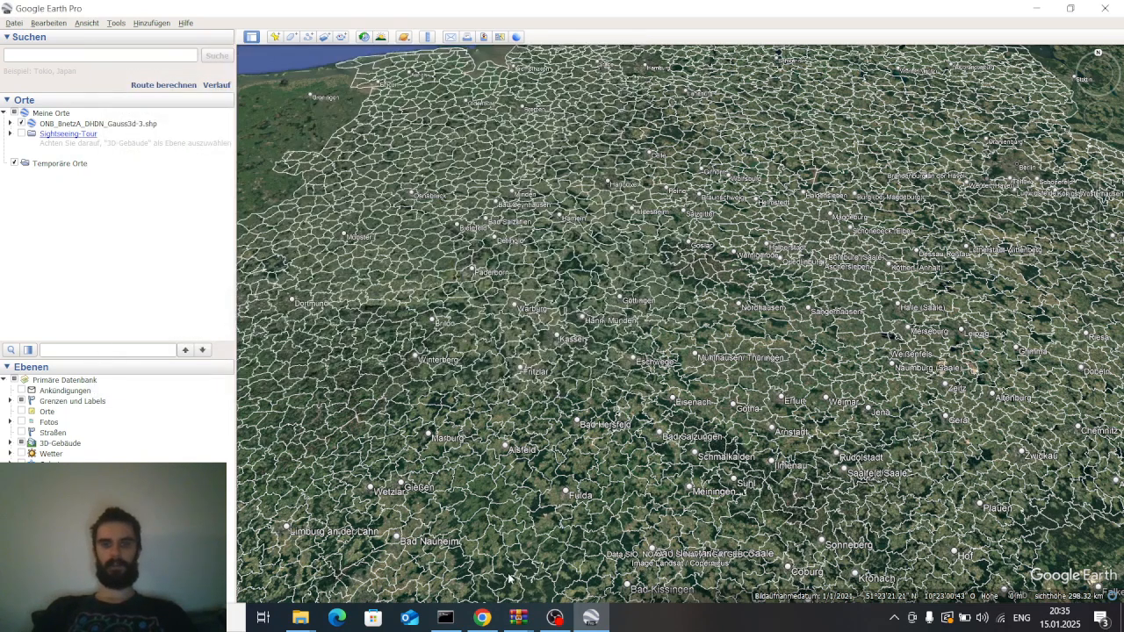
Switch to Chrome and read the Google Earth Blog article on labelling polygons
click(483, 535)
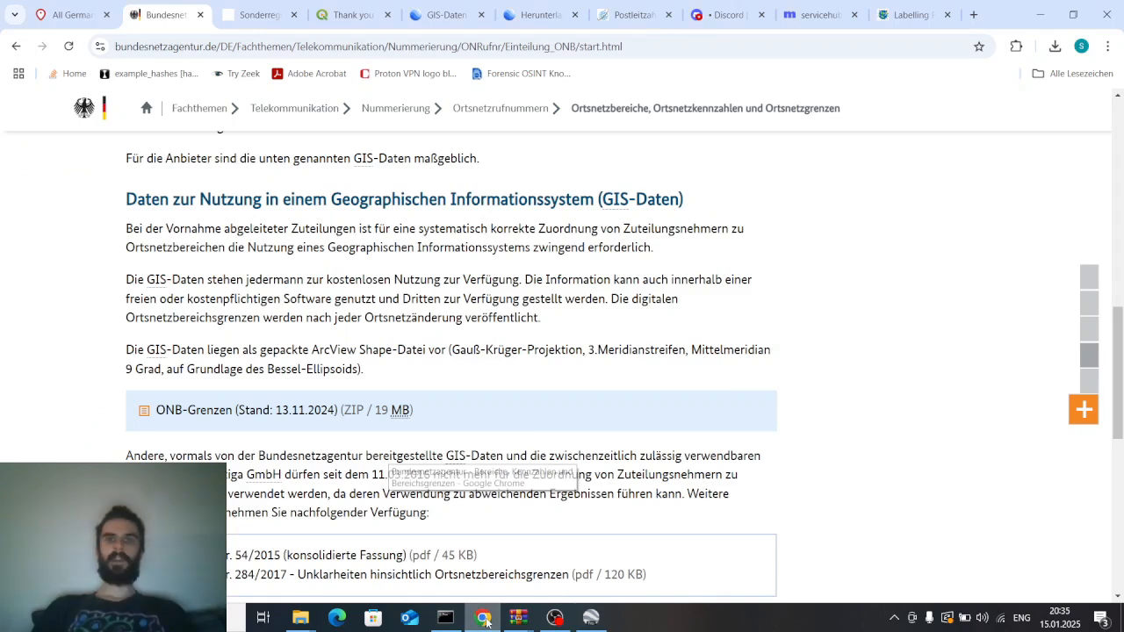
click(914, 14)
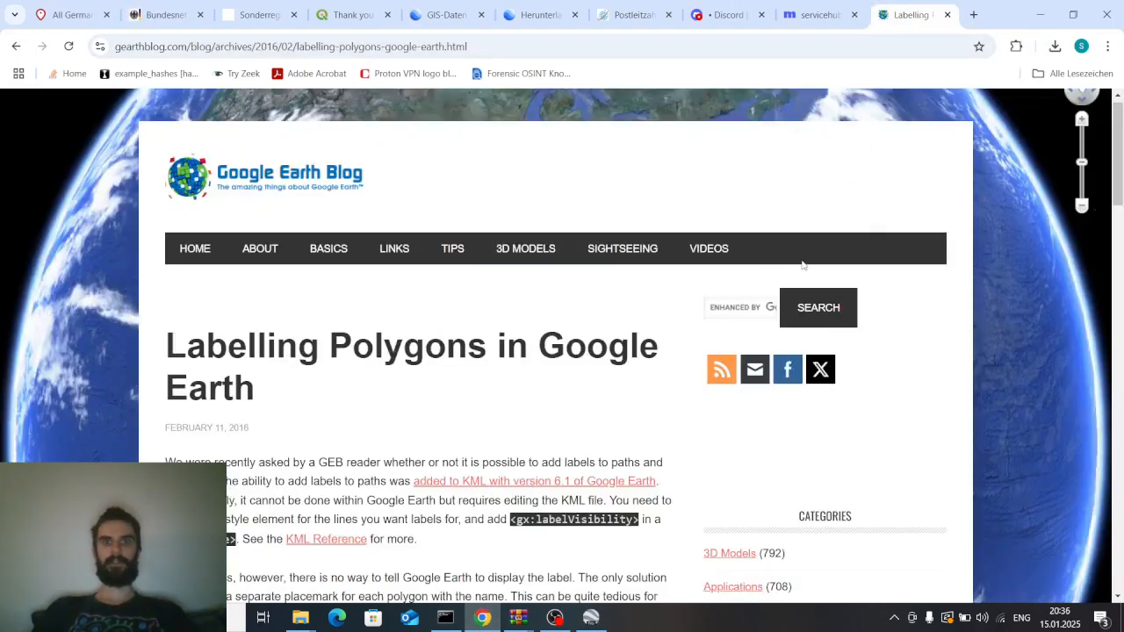
scroll(484, 322, down, 2)
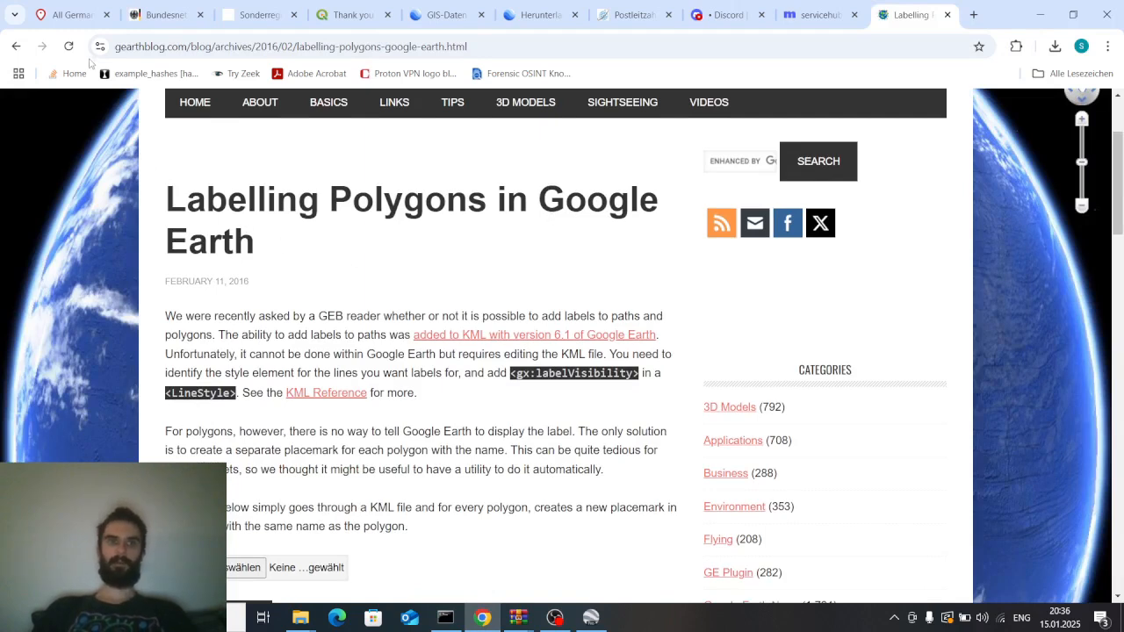
click(161, 46)
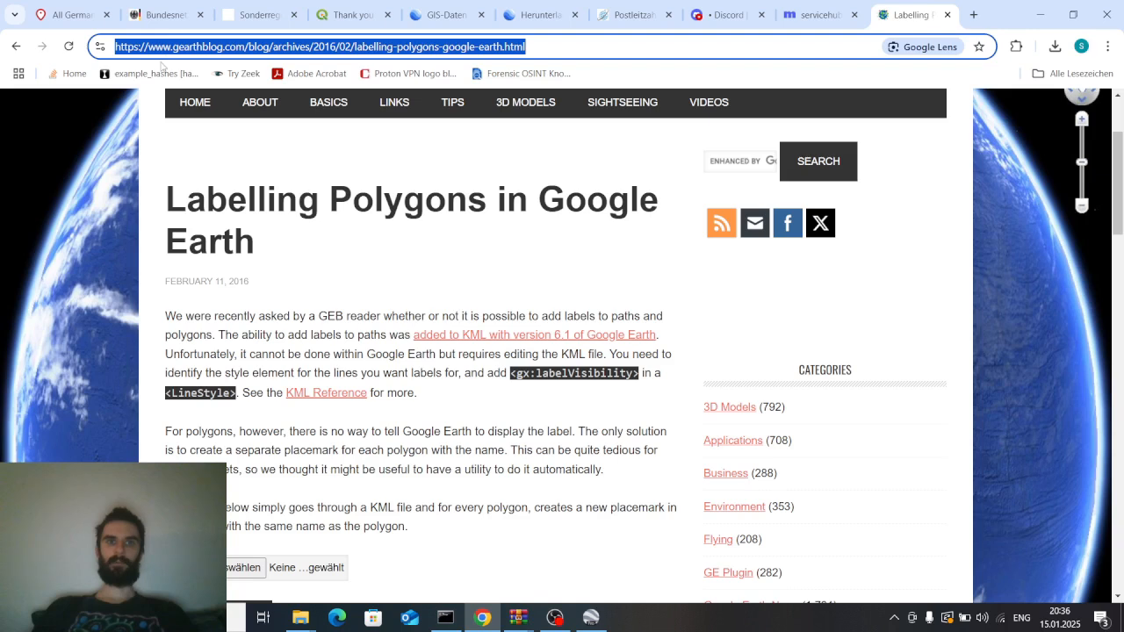
click(446, 275)
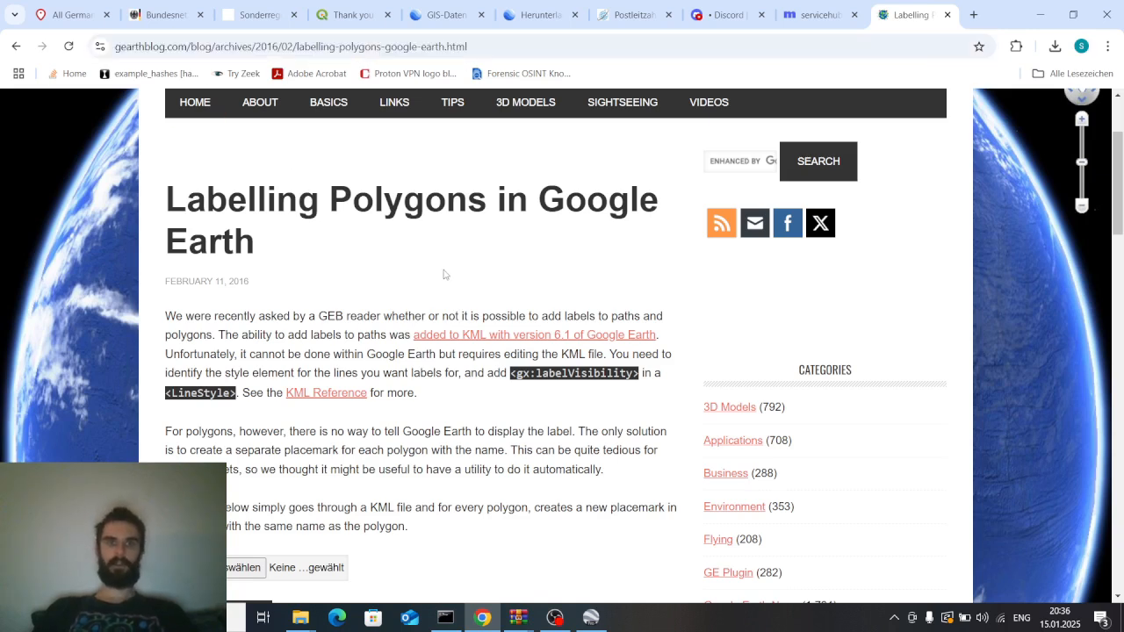
scroll(443, 275, down, 1)
scroll(425, 274, down, 1)
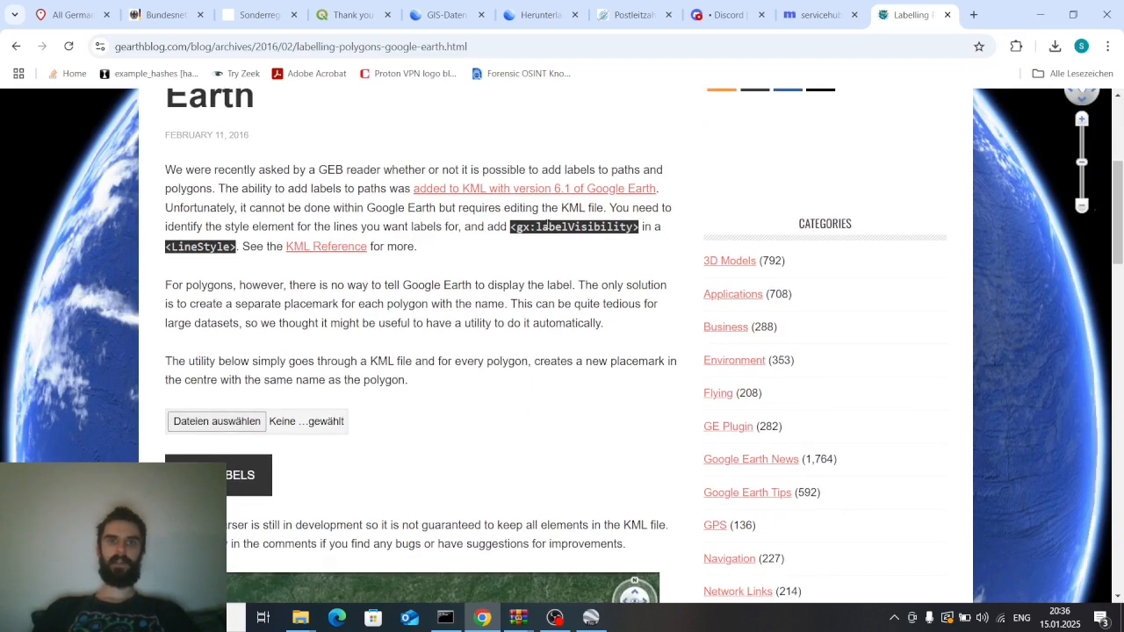
scroll(352, 265, down, 2)
scroll(352, 265, up, 2)
scroll(351, 264, down, 1)
scroll(425, 264, up, 1)
scroll(425, 263, down, 3)
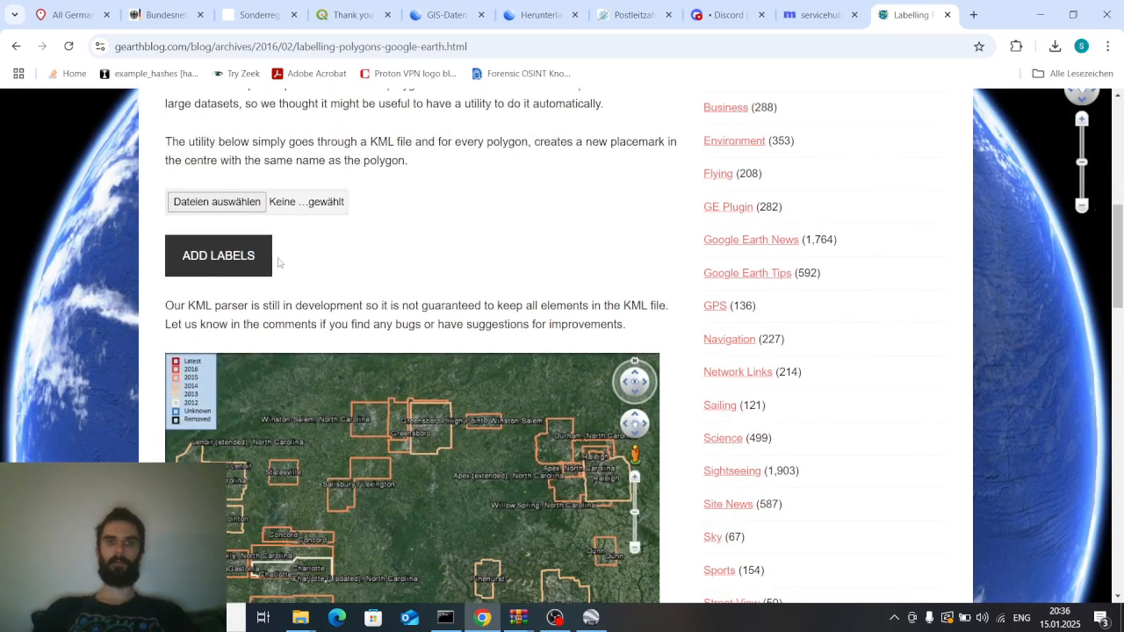
Load tutorial.kml into the blog's labelling utility and run Add Labels to download a labelled KML
click(238, 203)
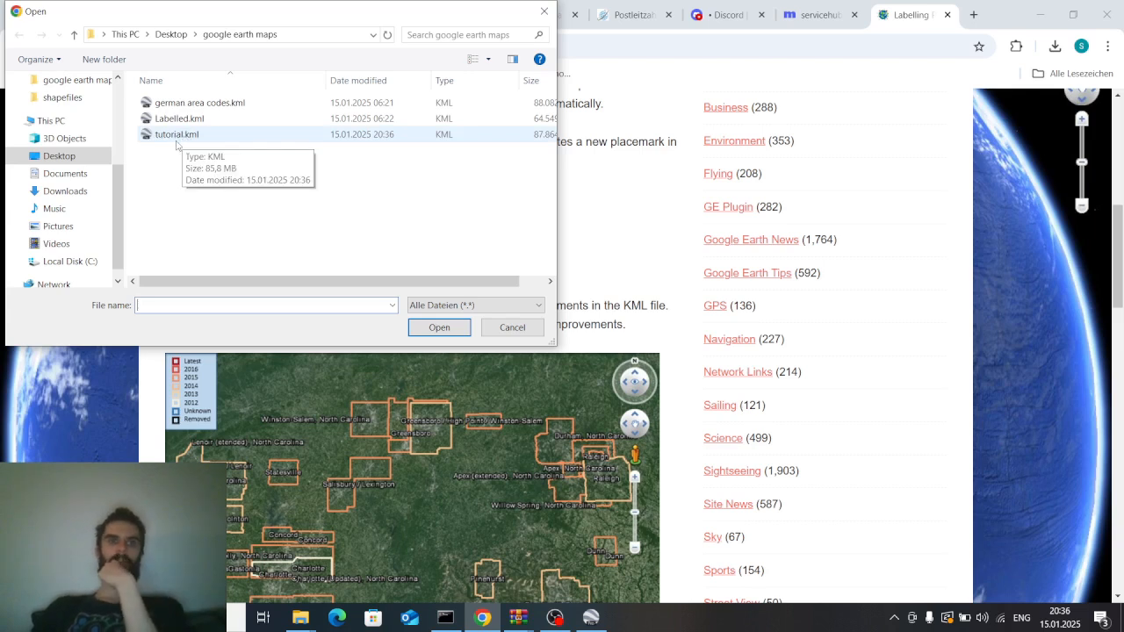
double_click(178, 136)
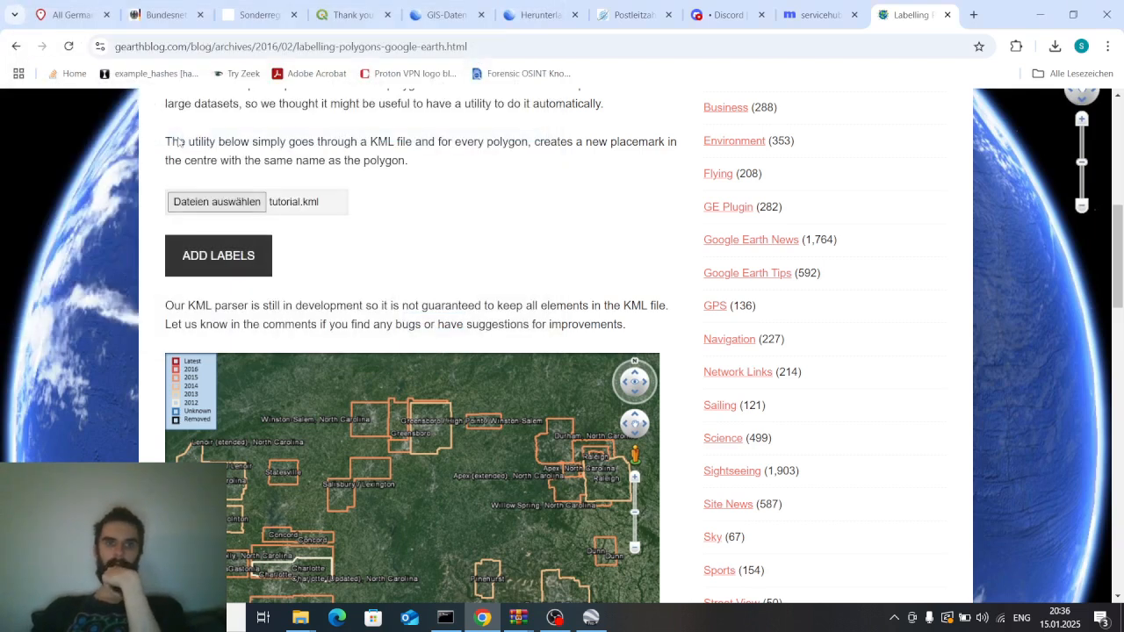
click(246, 265)
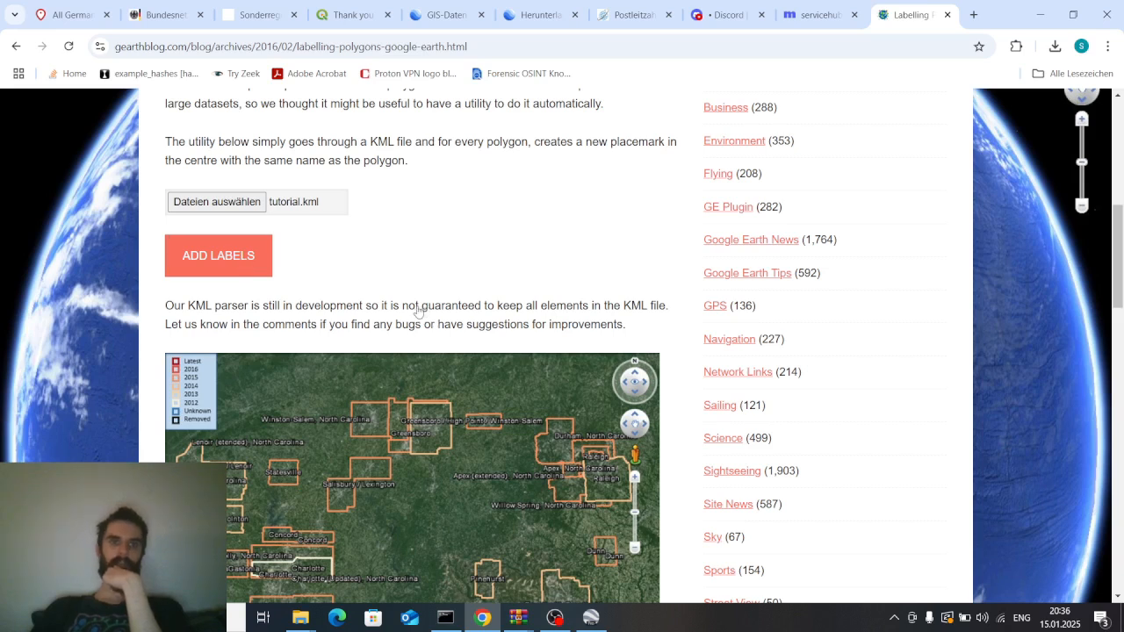
scroll(413, 313, down, 1)
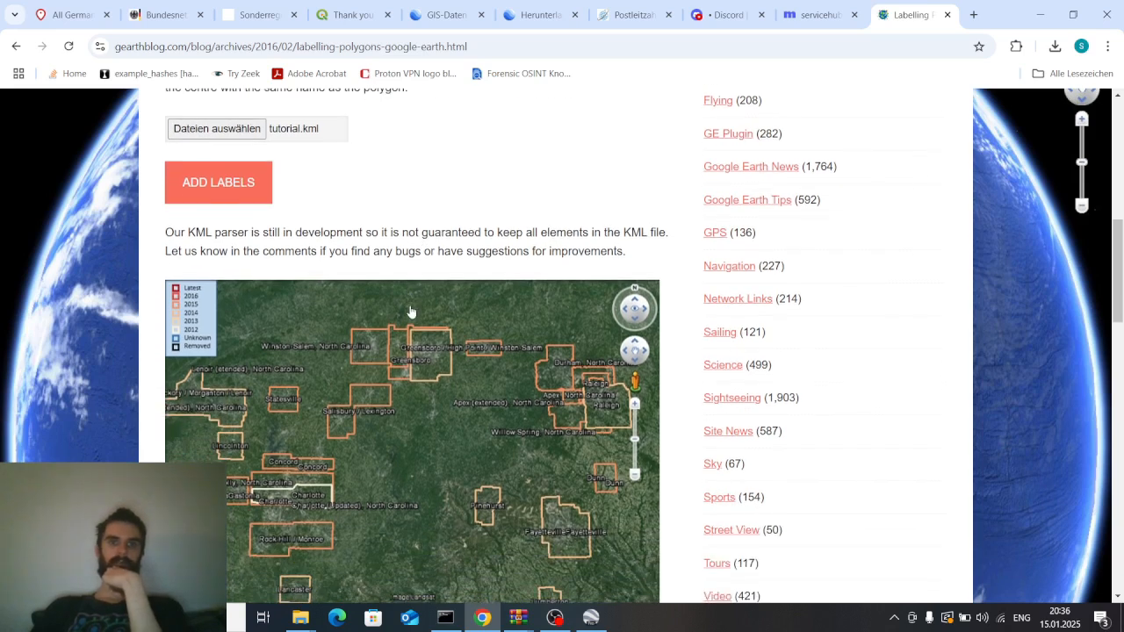
scroll(407, 312, up, 1)
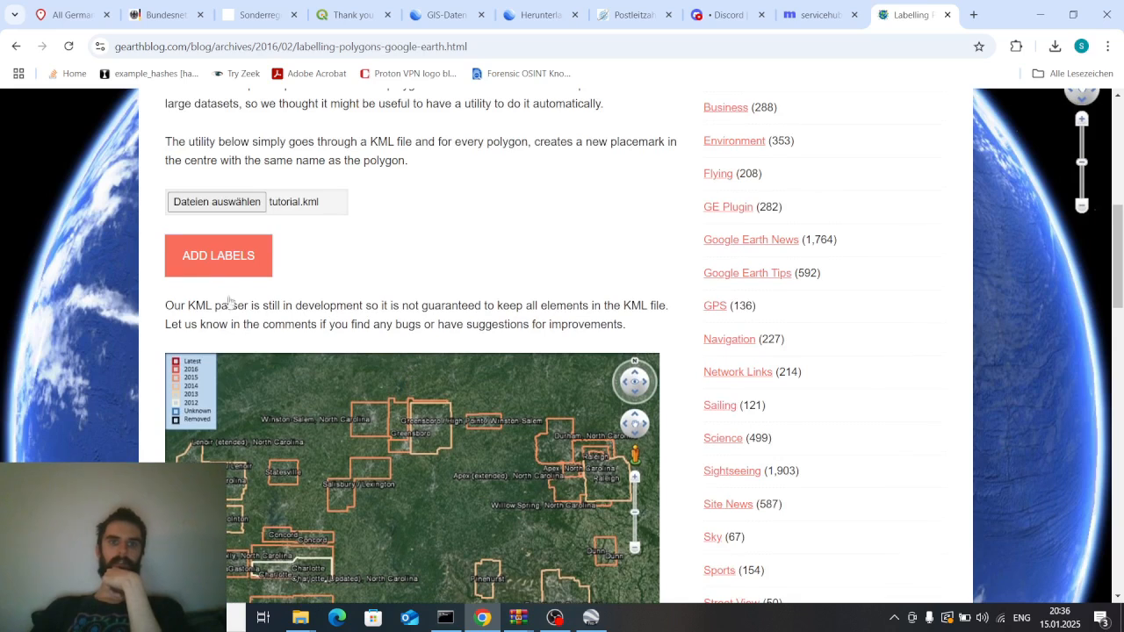
click(184, 254)
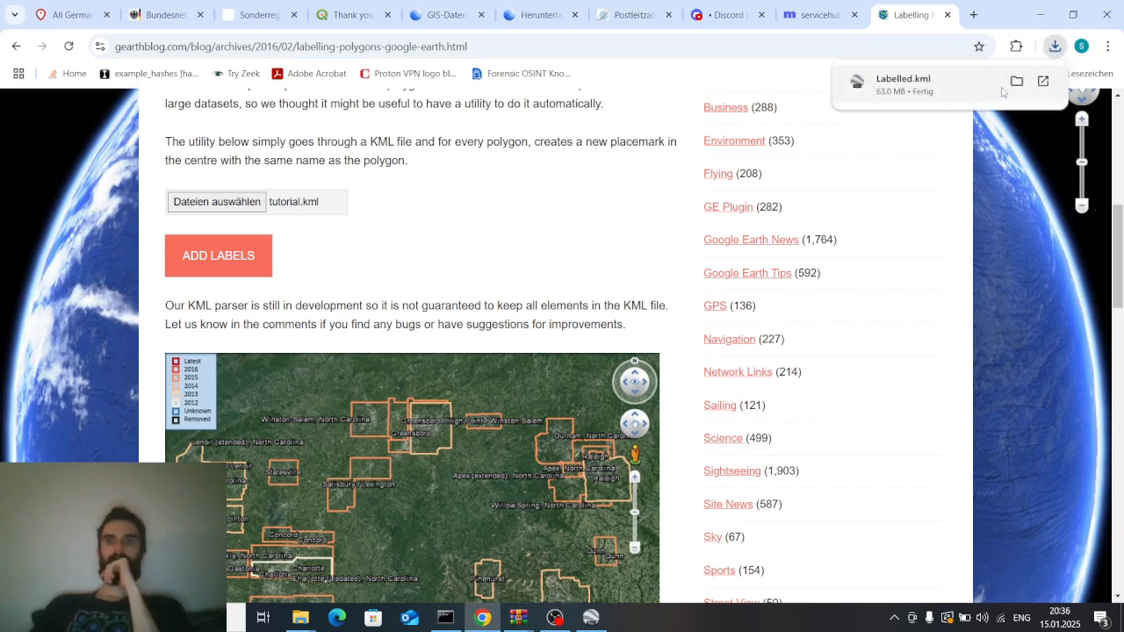
Open the downloads folder and rename Labelled.kml to tutorialLabelled.kml
click(1017, 81)
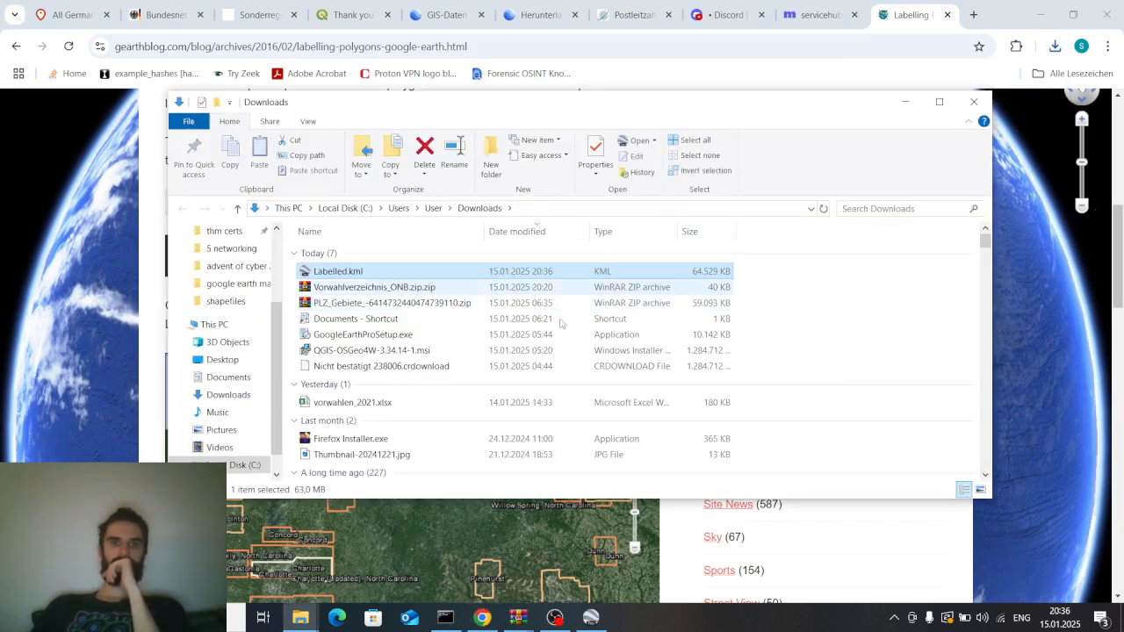
click(332, 272)
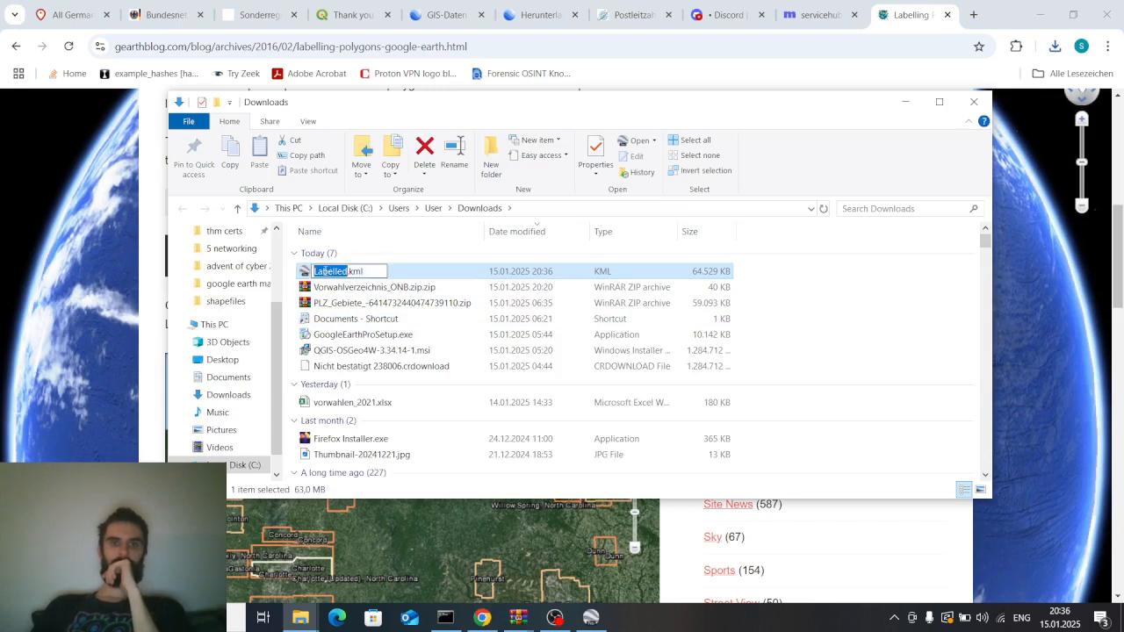
key(Home)
text(tutuor)
key(BackSpace)
key(BackSpace)
key(BackSpace)
text(orial)
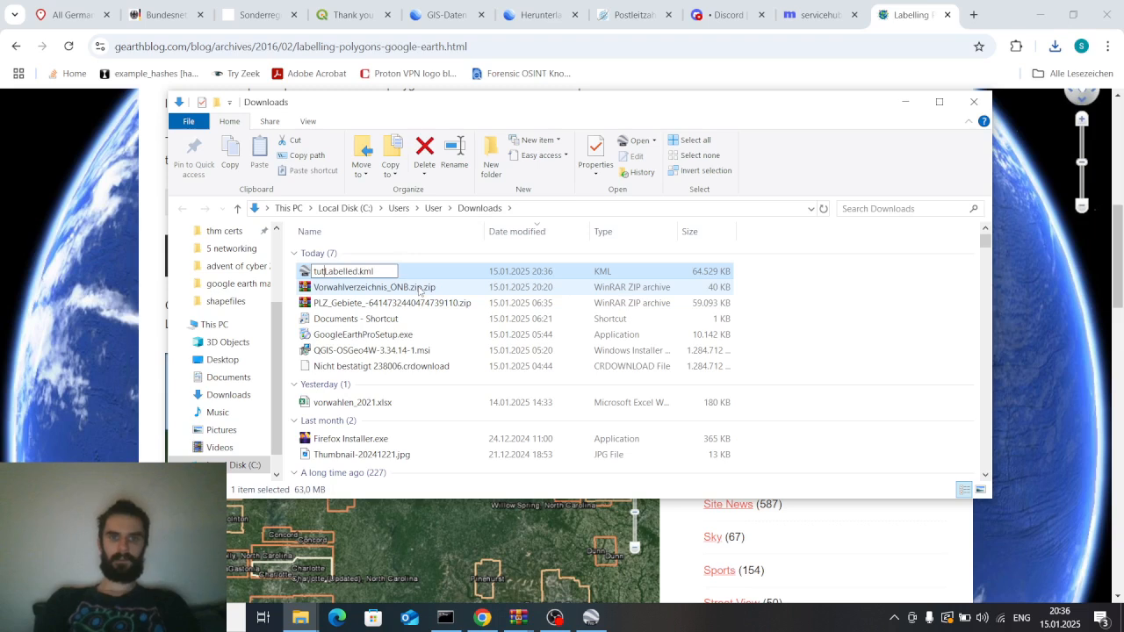
key(Return)
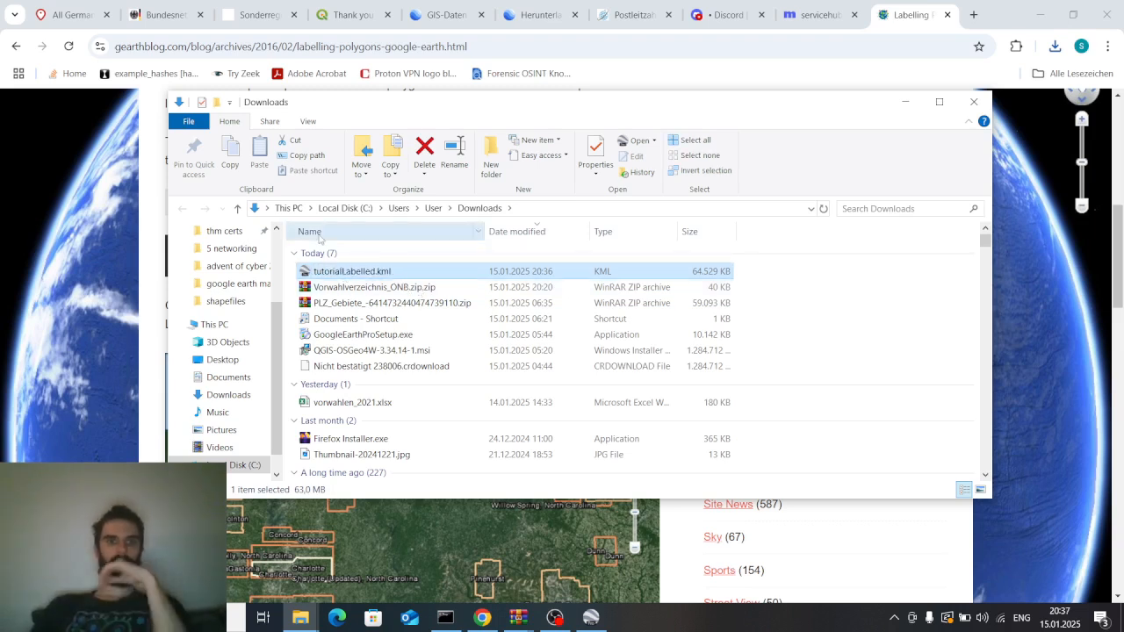
Move tutorialLabelled.kml into the shapefiles folder and close the file window
drag(359, 279, 230, 302)
click(226, 301)
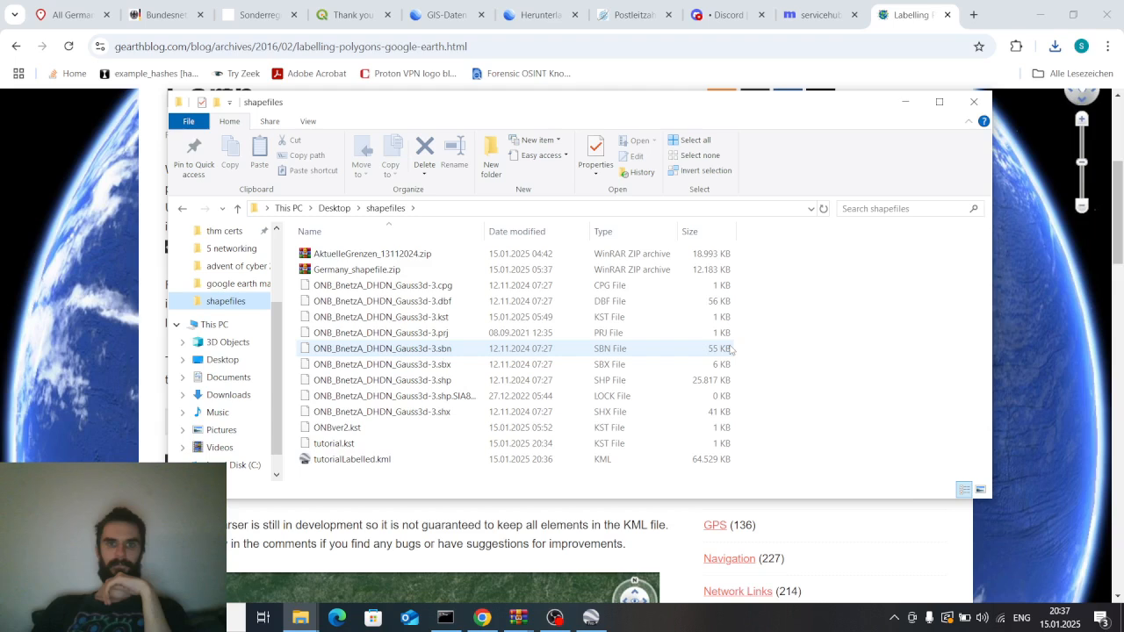
click(975, 102)
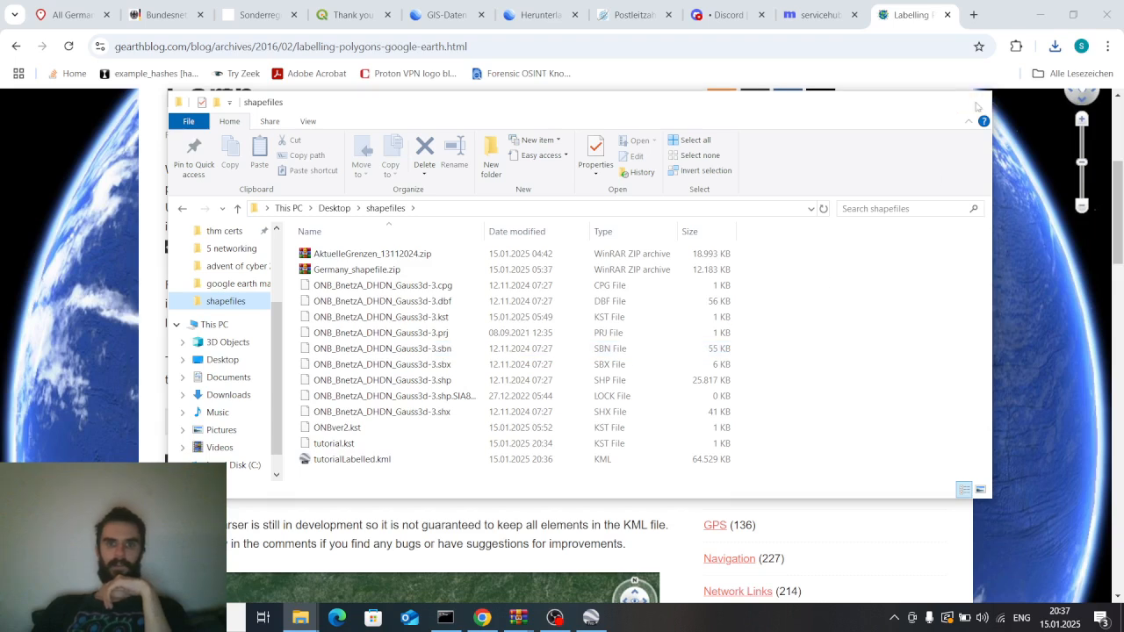
Open tutorialLabelled.kml from the shapefiles folder in Google Earth Pro and hide the original ONB shapefile layer
scroll(632, 377, down, 3)
click(591, 618)
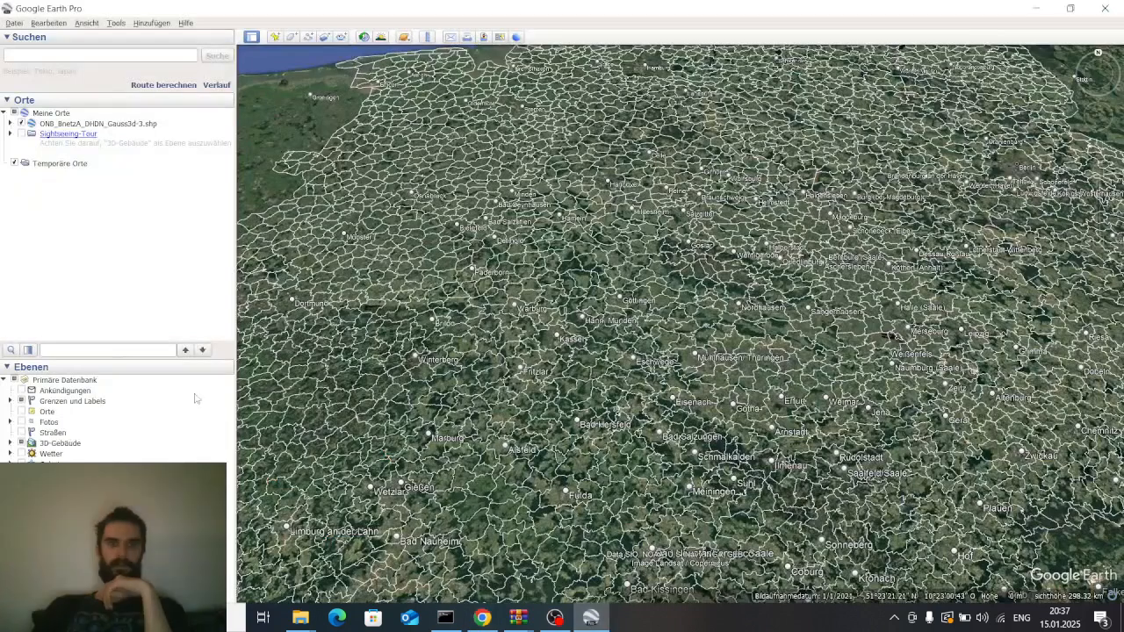
right_click(113, 124)
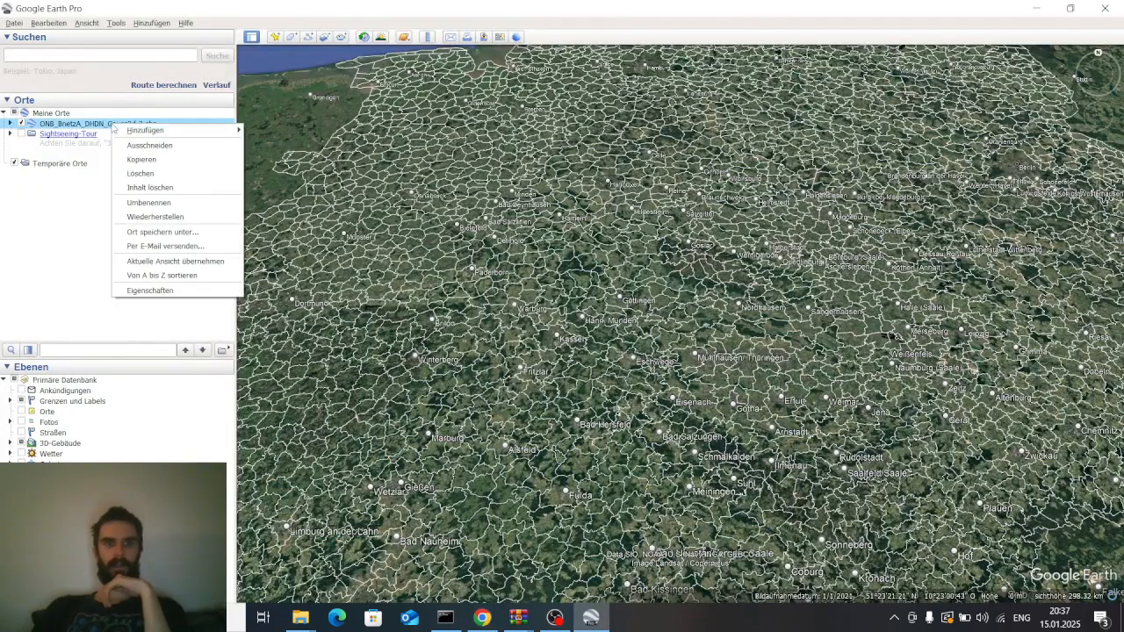
click(66, 220)
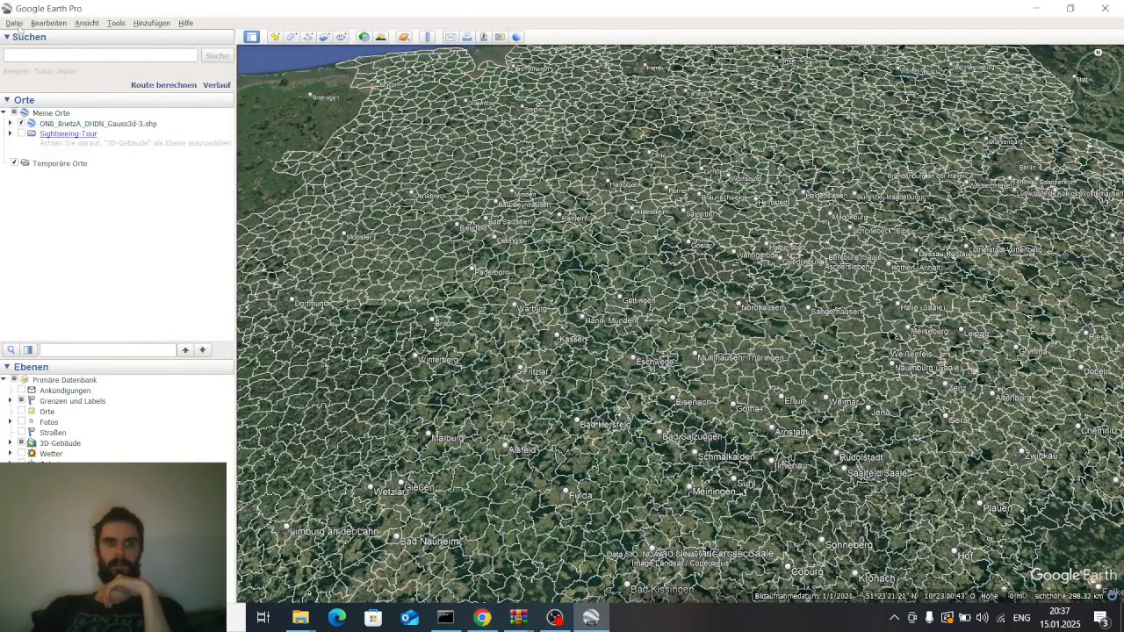
click(19, 27)
click(37, 39)
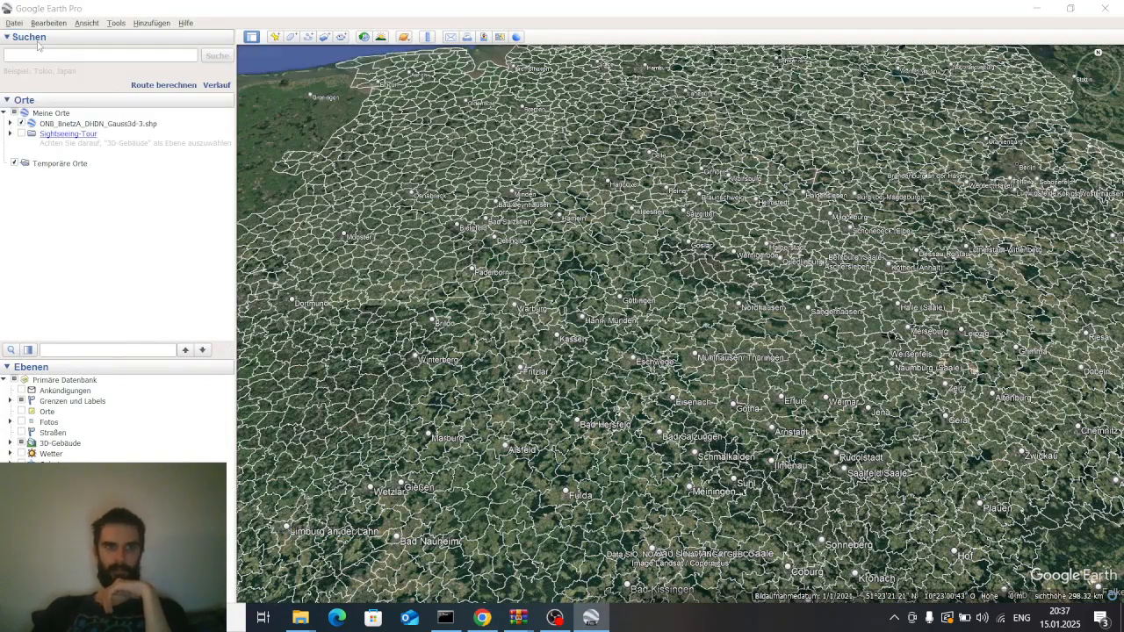
scroll(343, 237, down, 3)
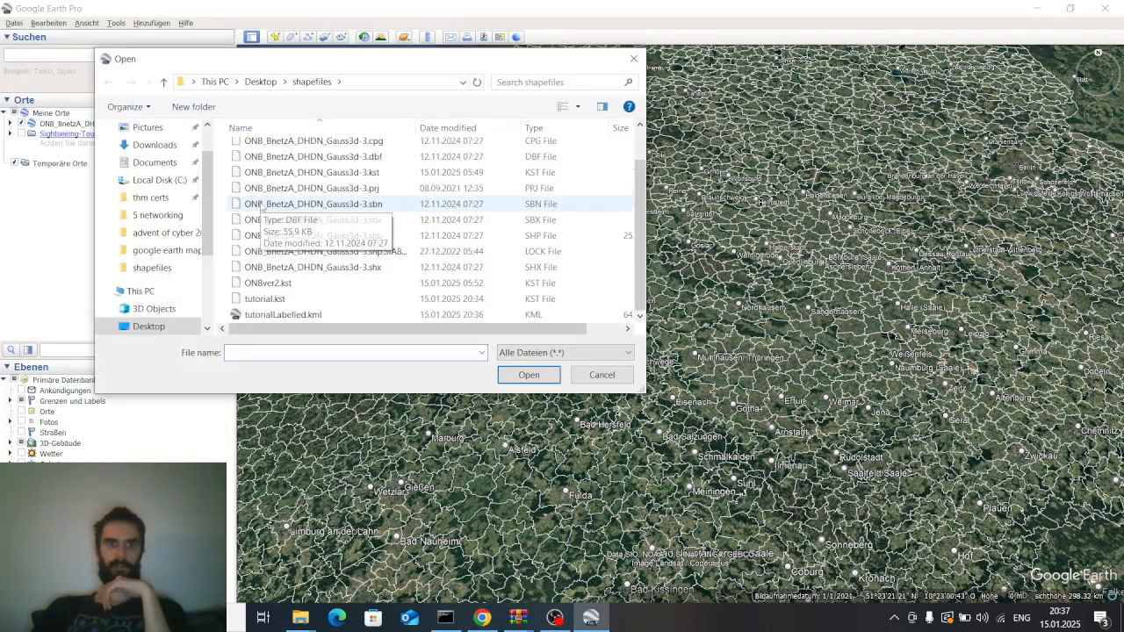
double_click(324, 320)
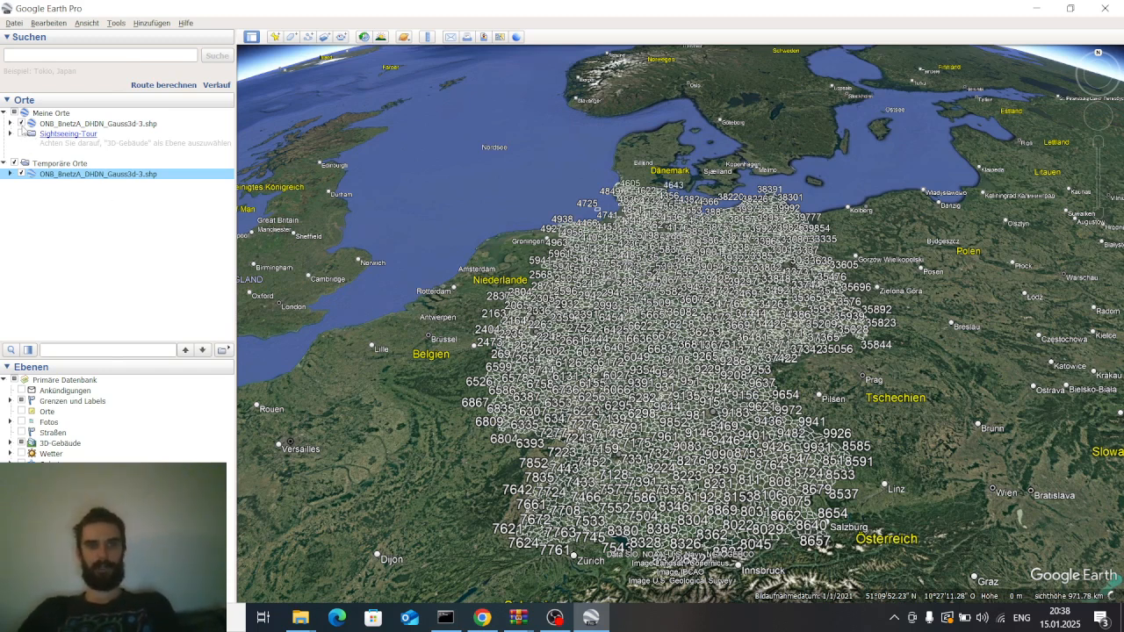
click(21, 124)
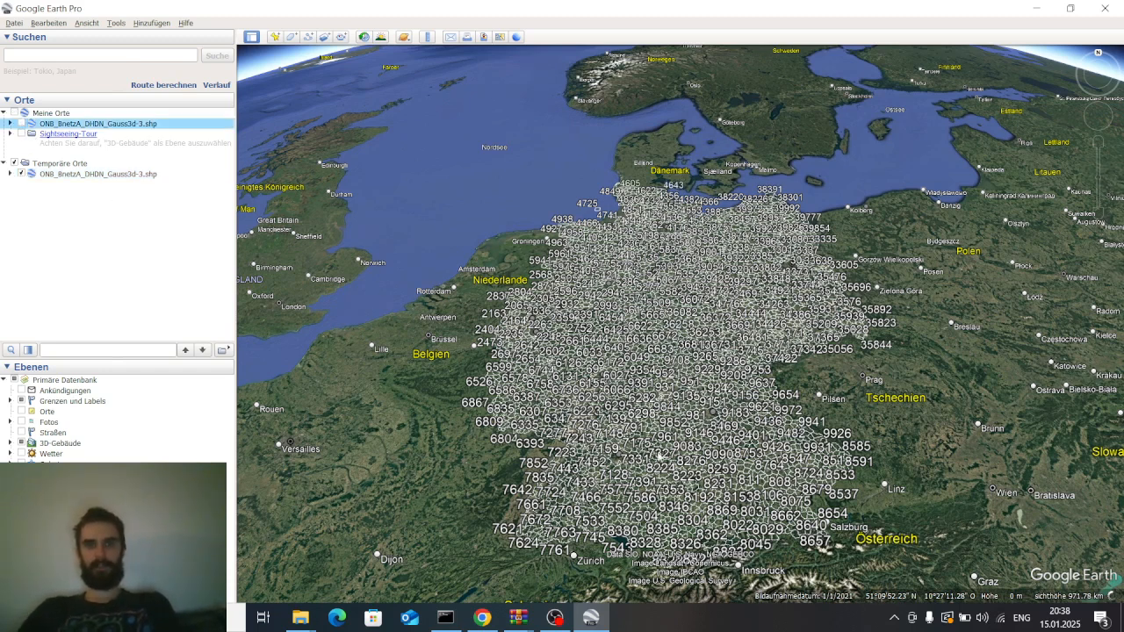
Zoom into western Germany and inspect the area-code number labels within the polygon outlines
scroll(649, 412, up, 2)
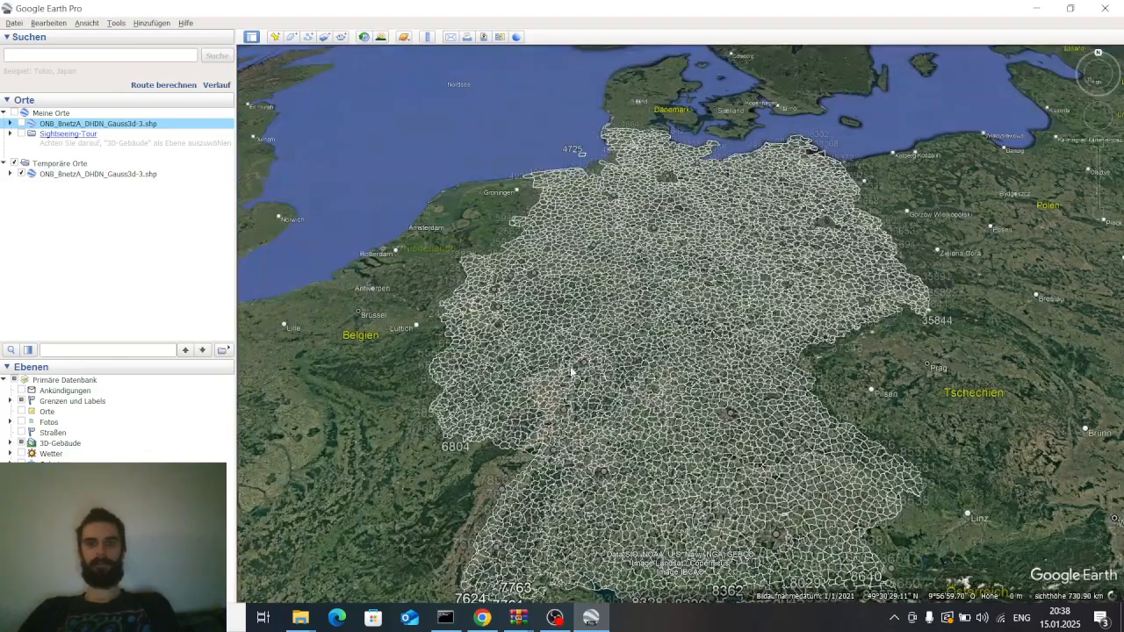
scroll(564, 369, up, 2)
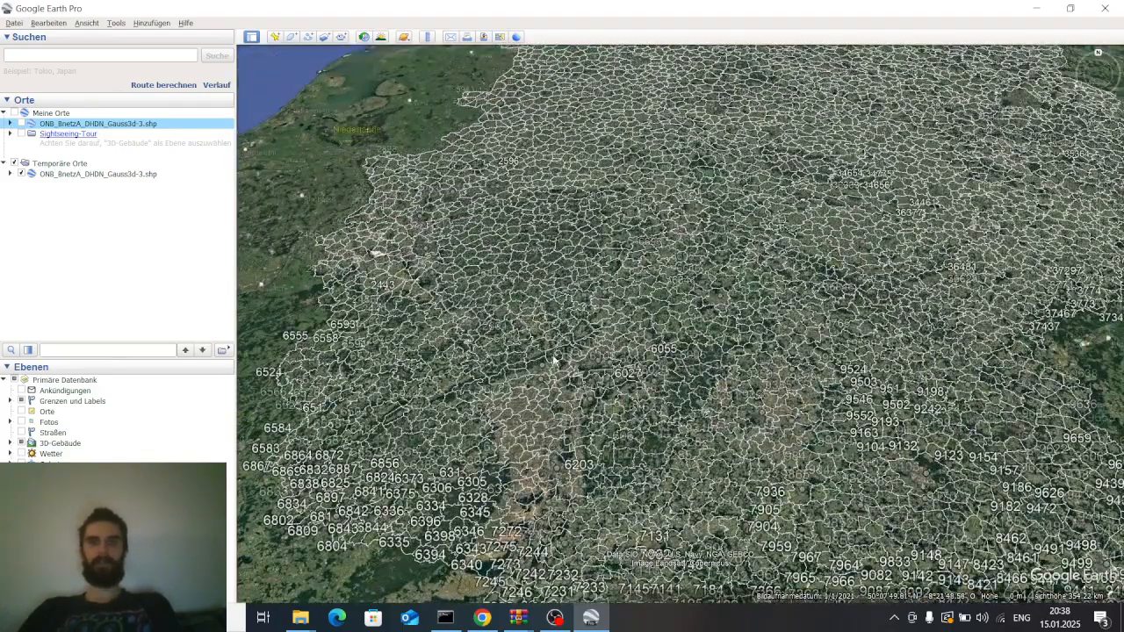
scroll(554, 361, up, 2)
scroll(553, 358, up, 2)
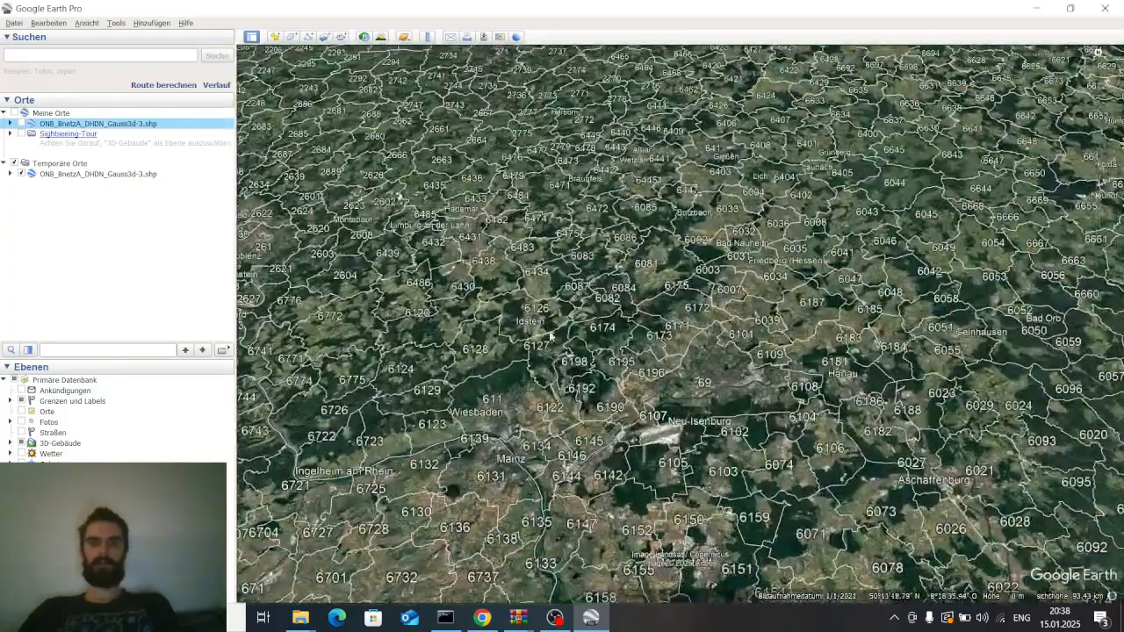
scroll(553, 347, up, 2)
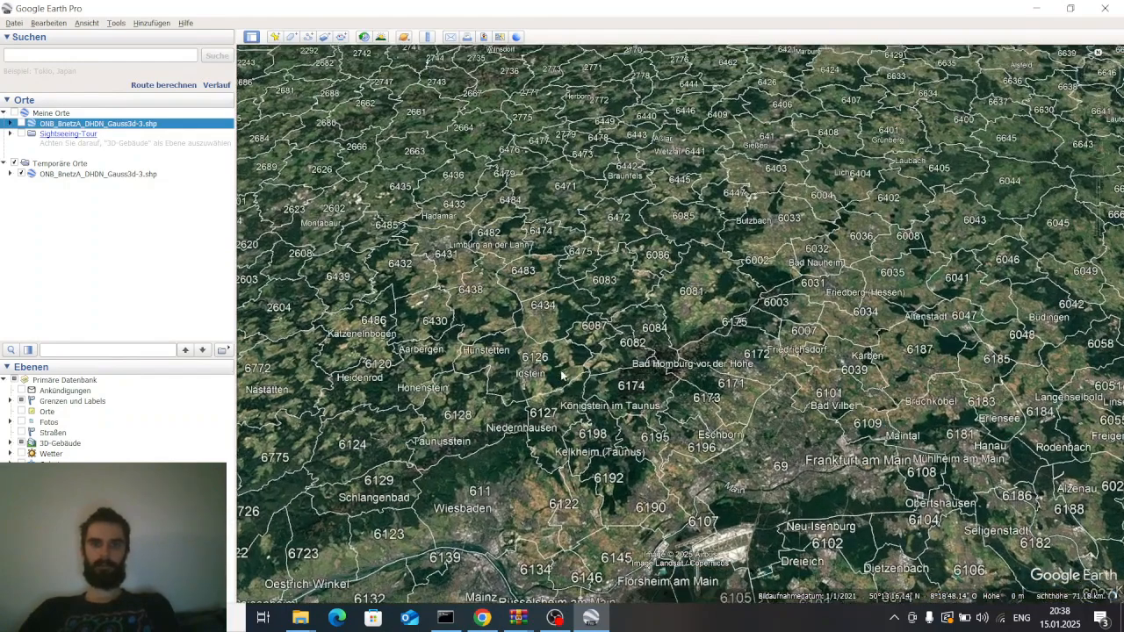
drag(509, 285, 623, 332)
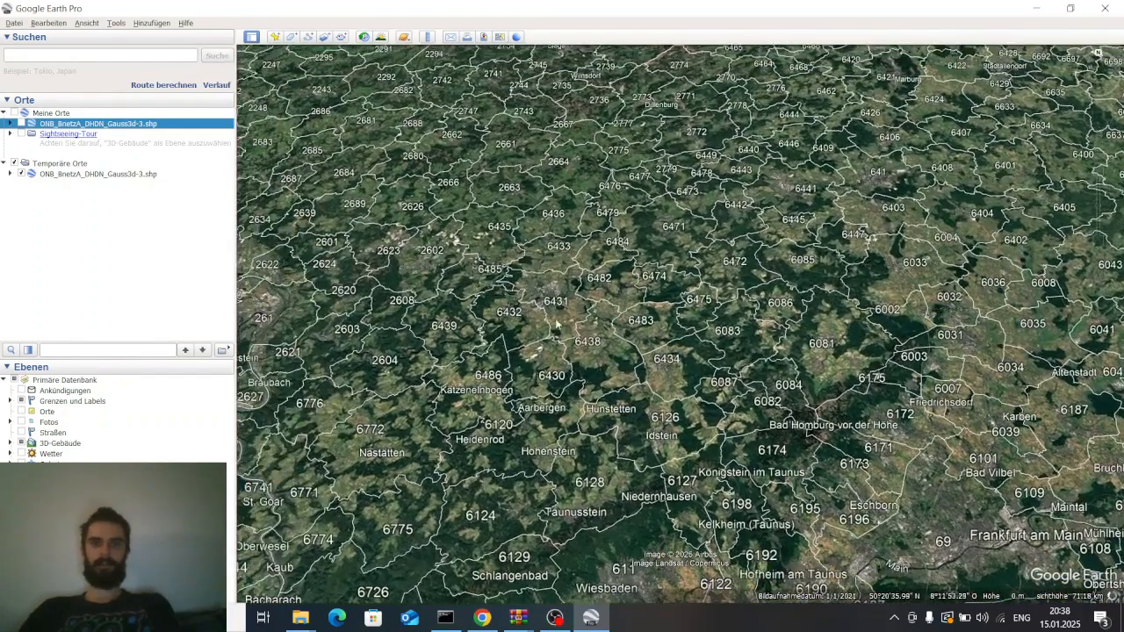
drag(537, 318, 702, 312)
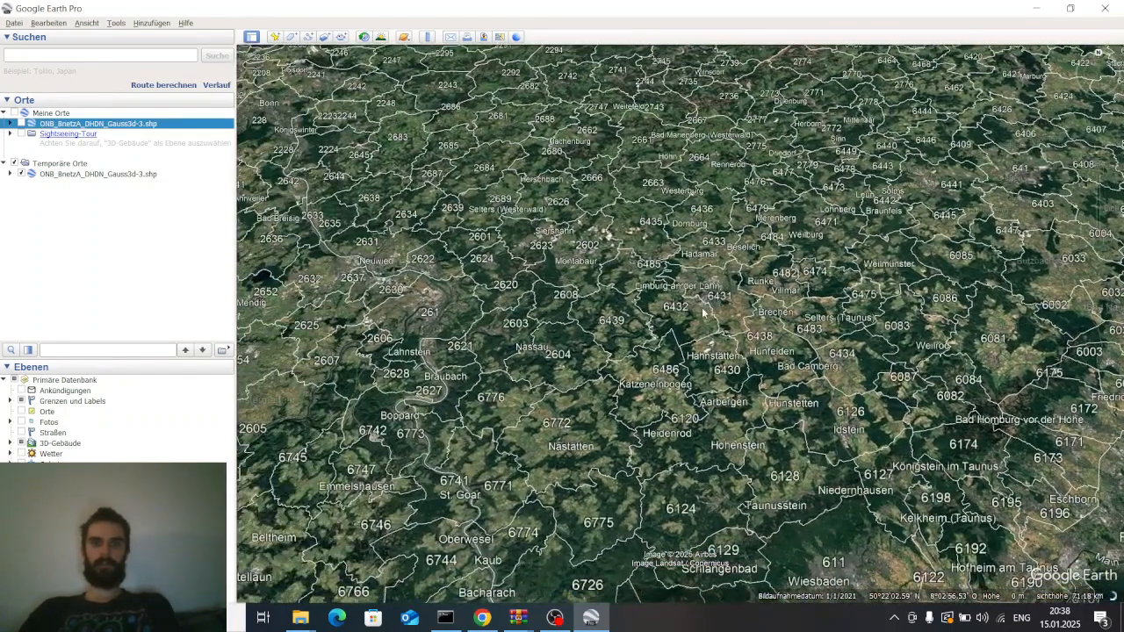
drag(608, 288, 868, 341)
drag(554, 268, 956, 392)
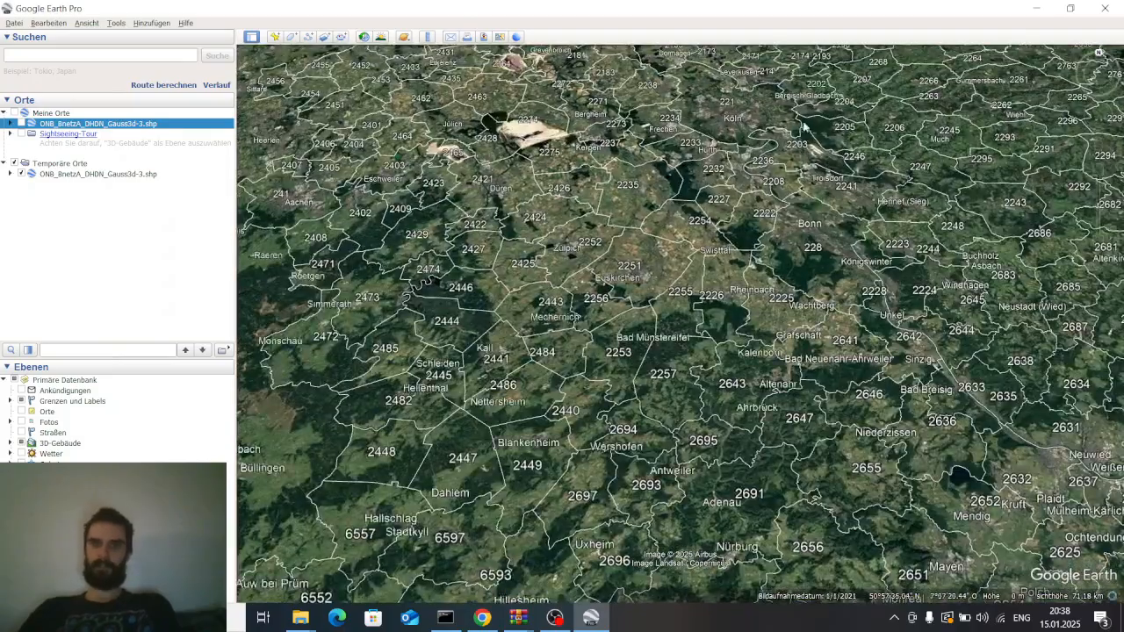
drag(805, 125, 859, 384)
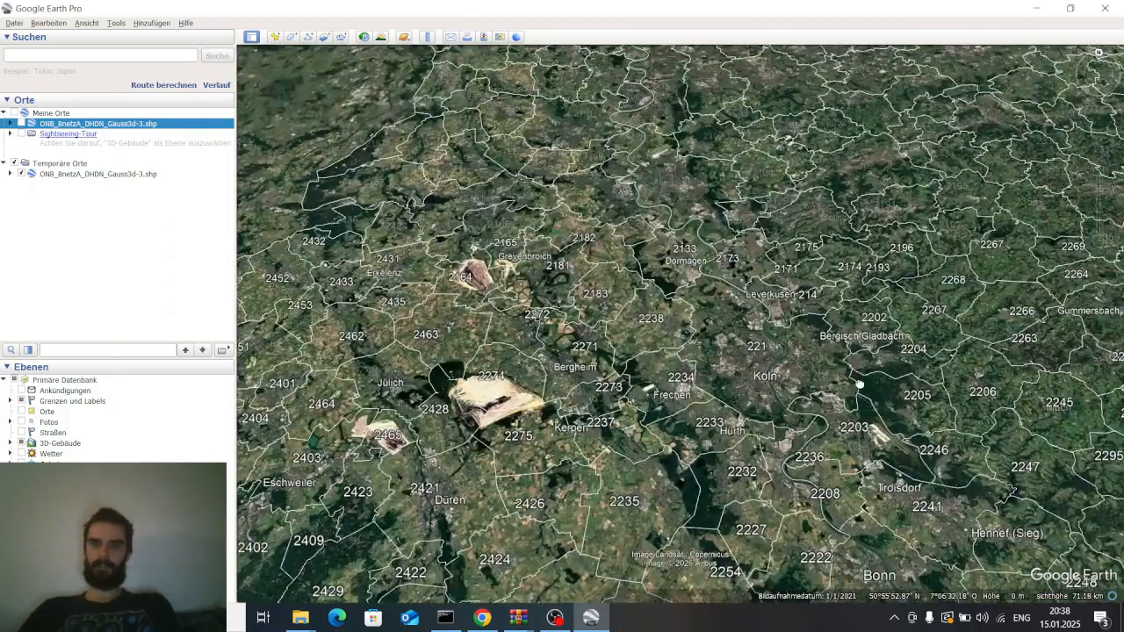
scroll(710, 369, up, 5)
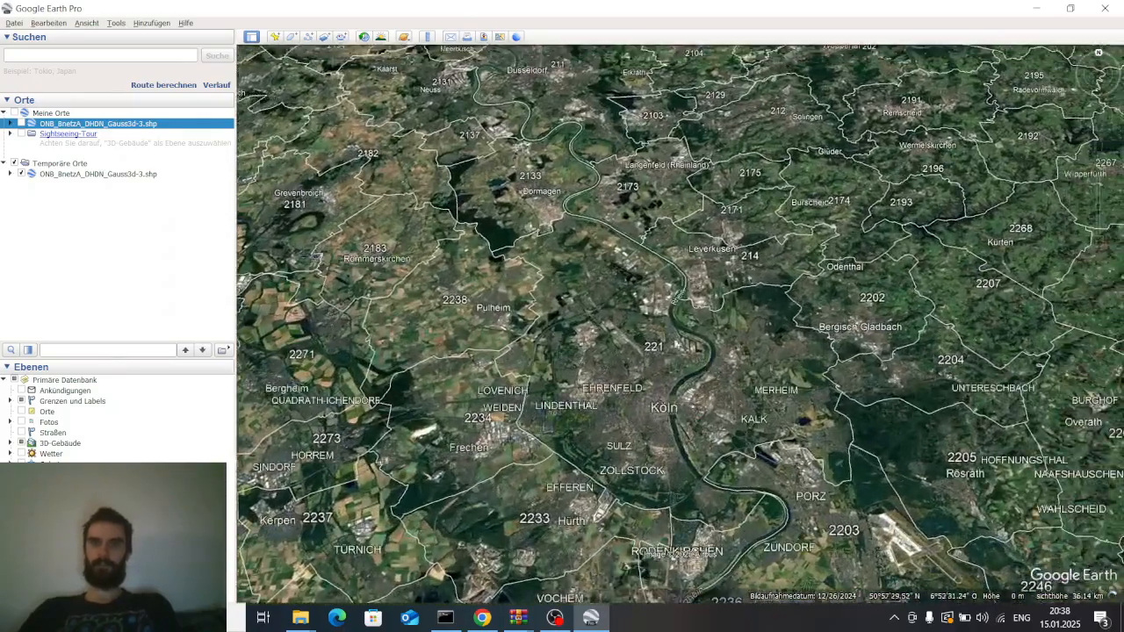
scroll(676, 344, down, 5)
drag(798, 446, 617, 394)
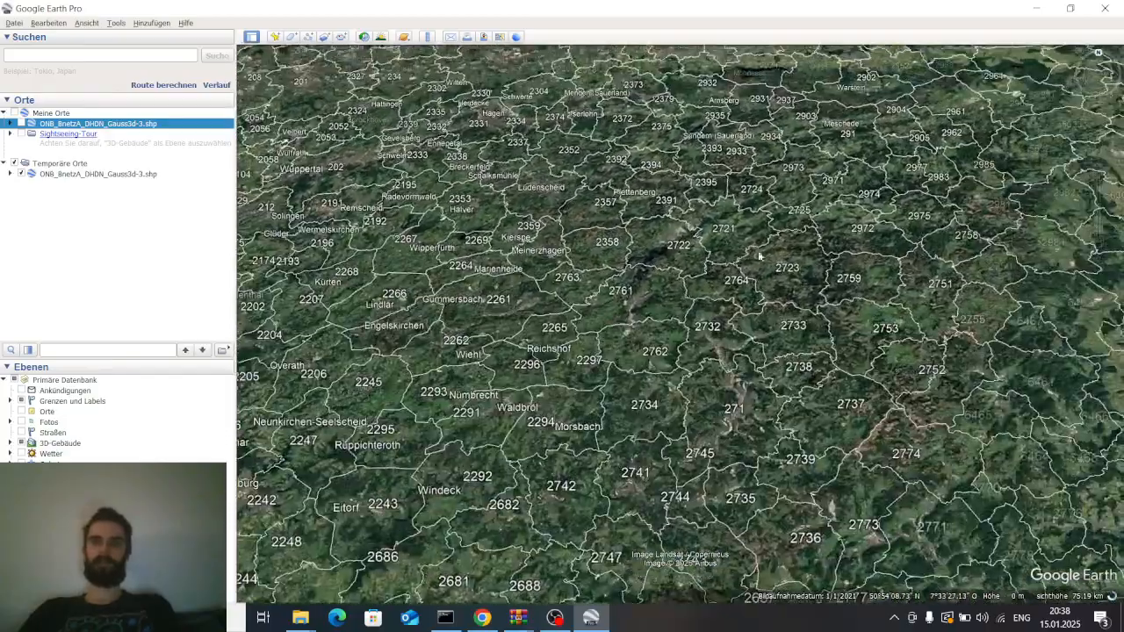
drag(838, 308, 665, 412)
drag(754, 281, 706, 312)
scroll(648, 336, up, 2)
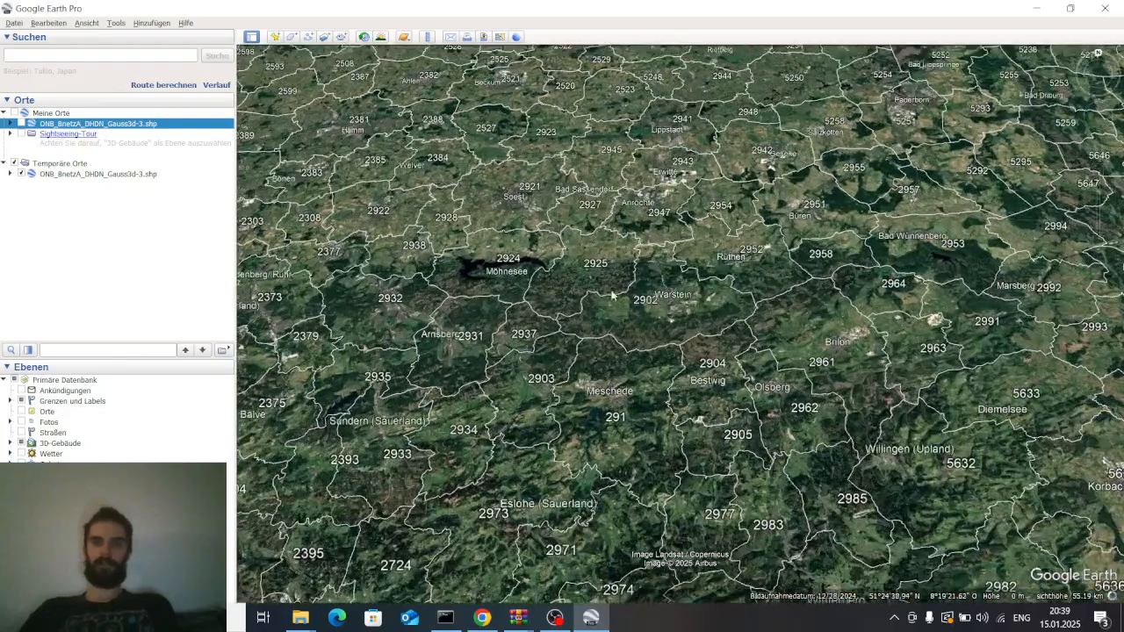
scroll(692, 354, up, 5)
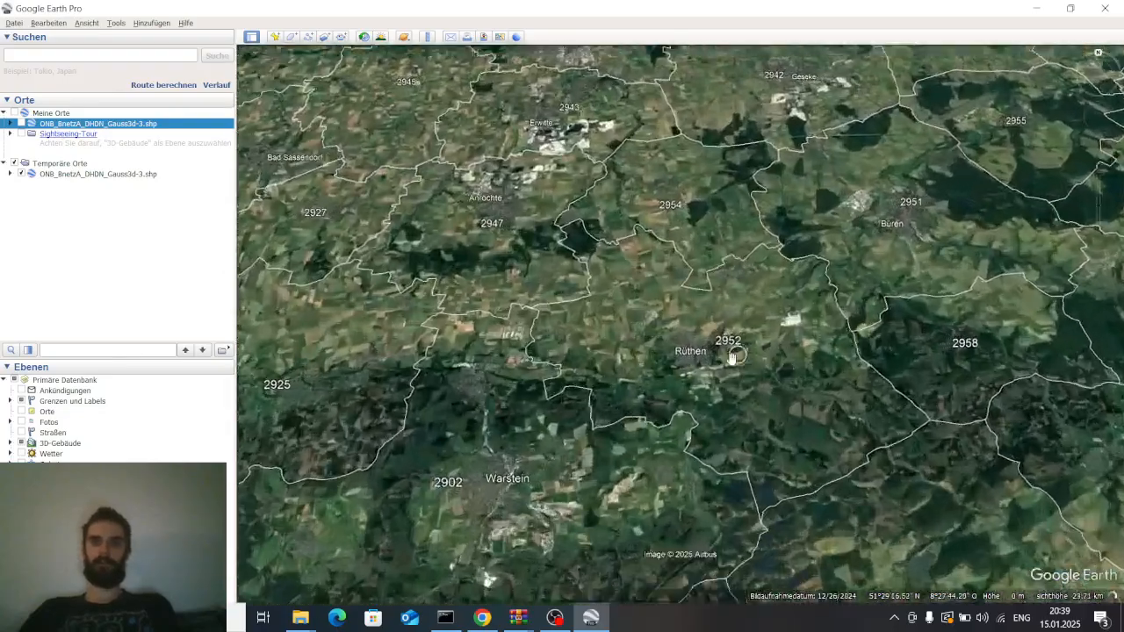
scroll(770, 337, down, 3)
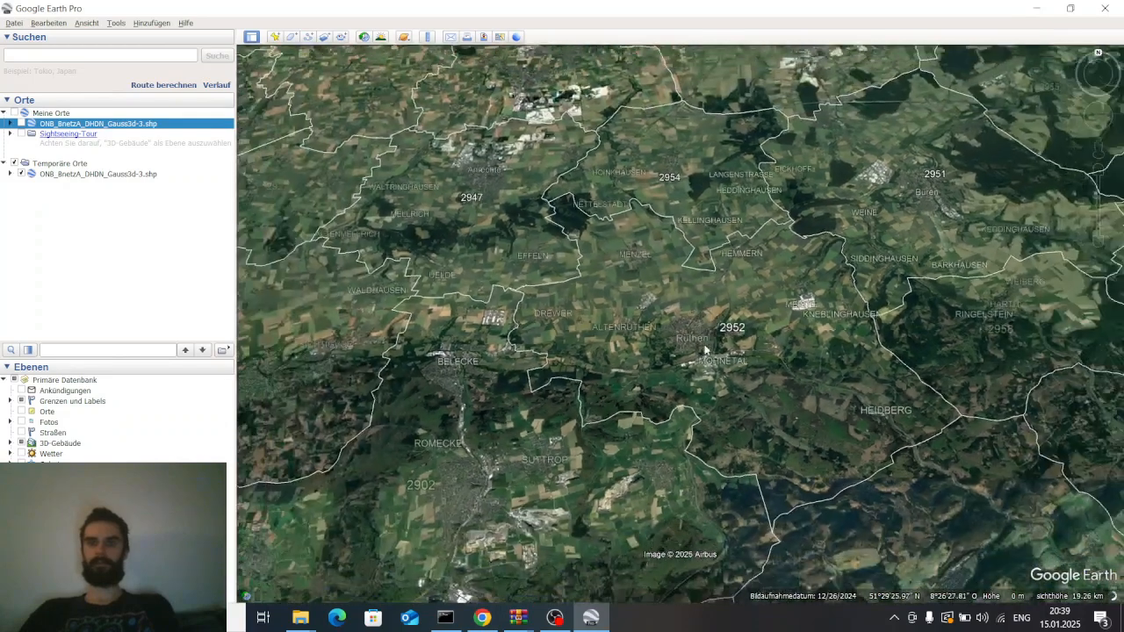
scroll(769, 337, up, 1)
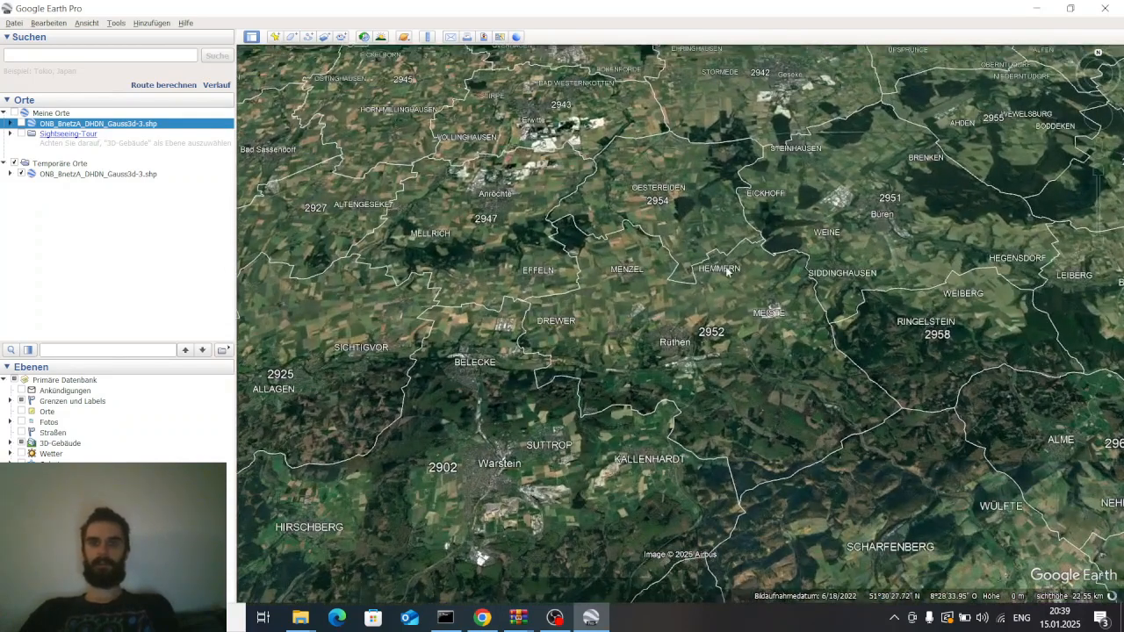
scroll(676, 362, up, 2)
scroll(718, 287, down, 3)
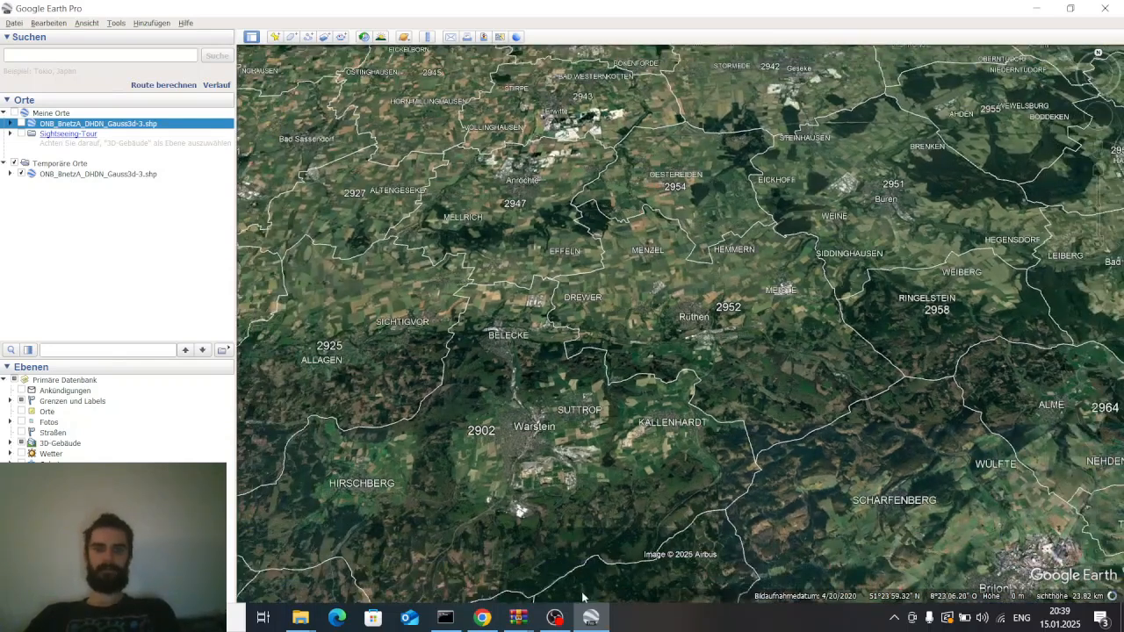
mouse_move(594, 621)
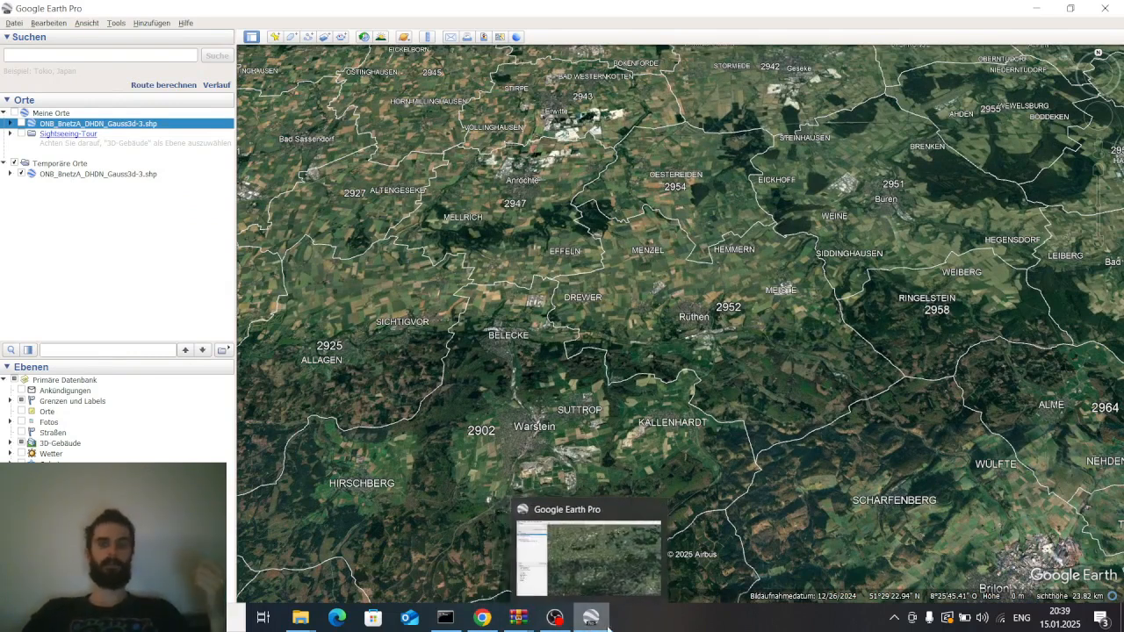
click(606, 624)
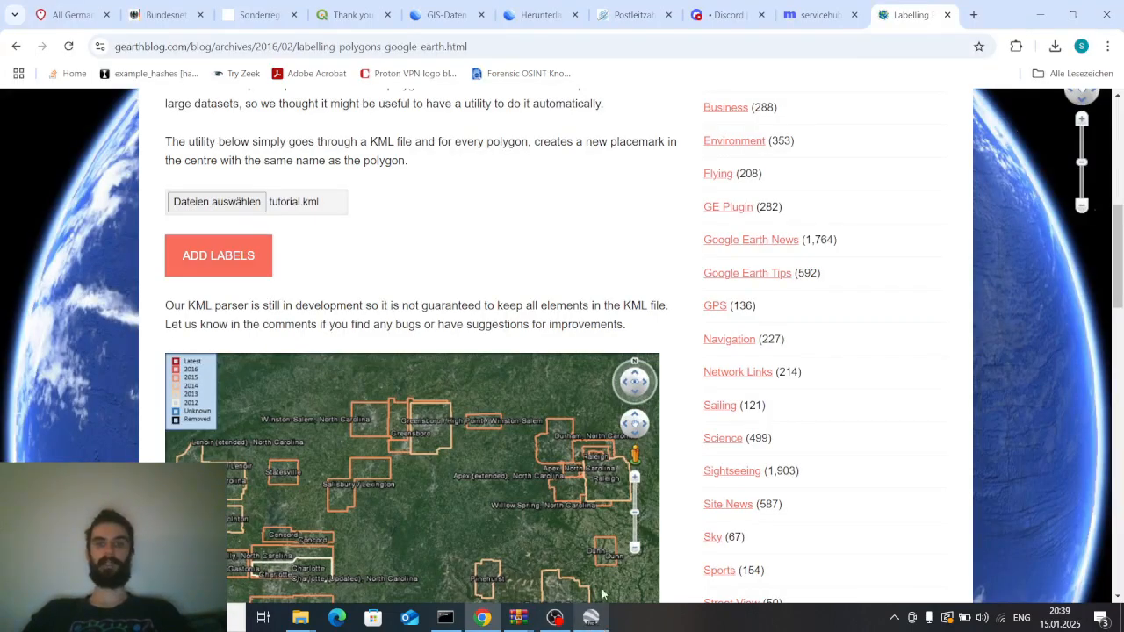
click(563, 622)
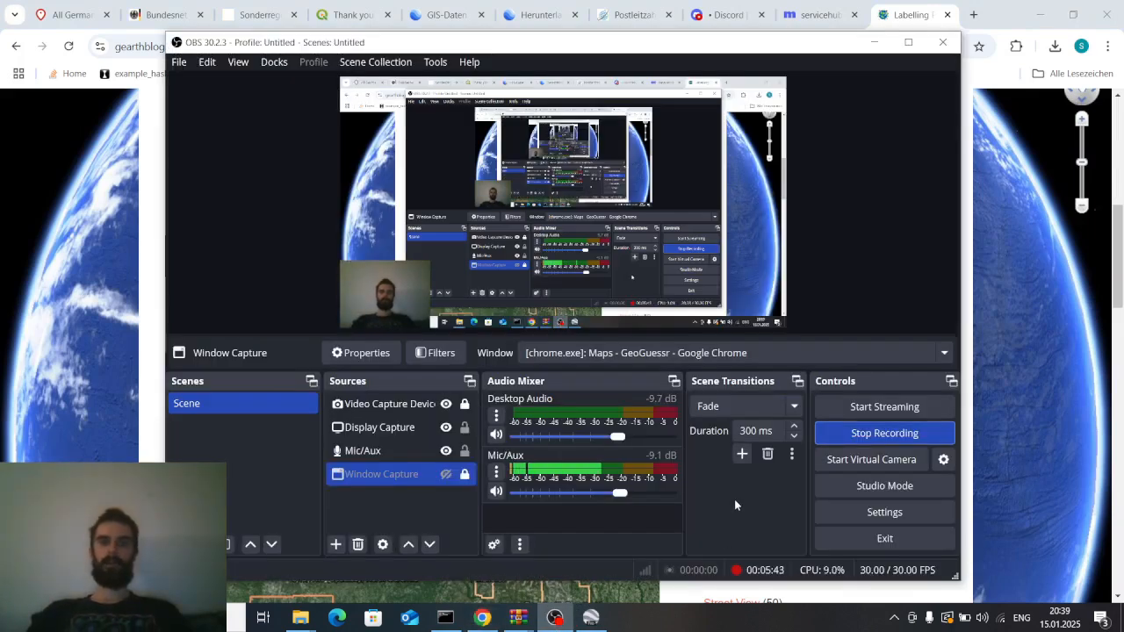